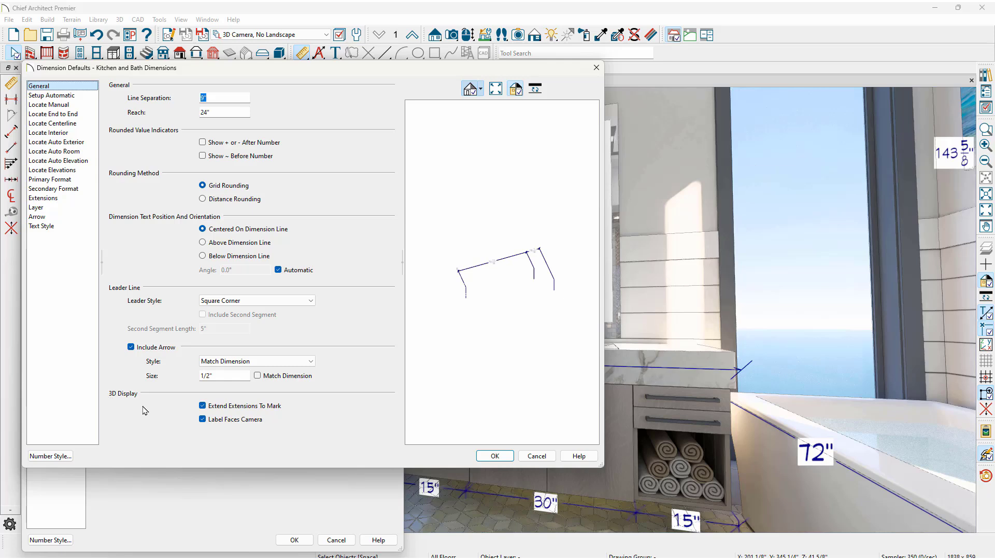
Compare the Kitchen and Bath dimension preview with Extend Extensions To Mark disabled, and re-enable the option.
left_click(203, 409)
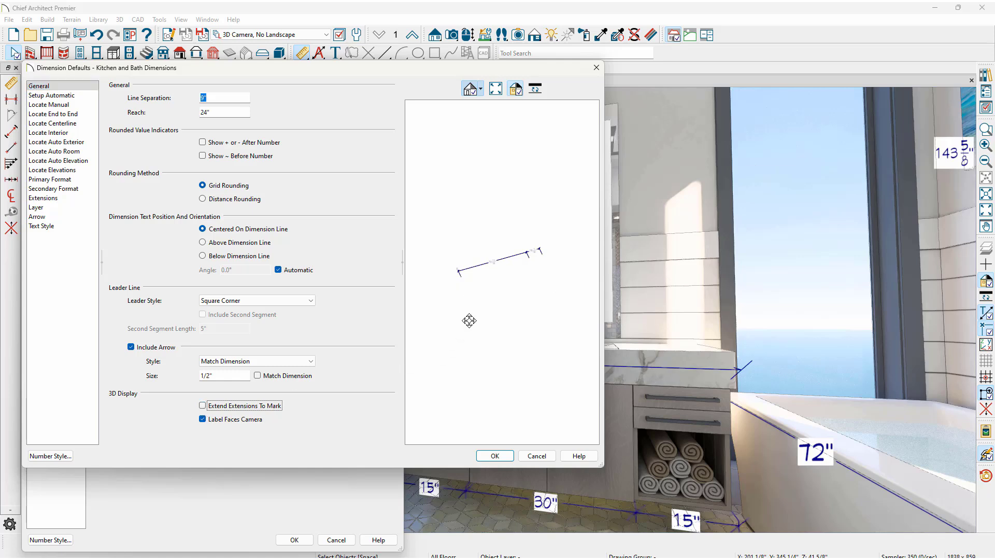
scroll(499, 296, "up", 2)
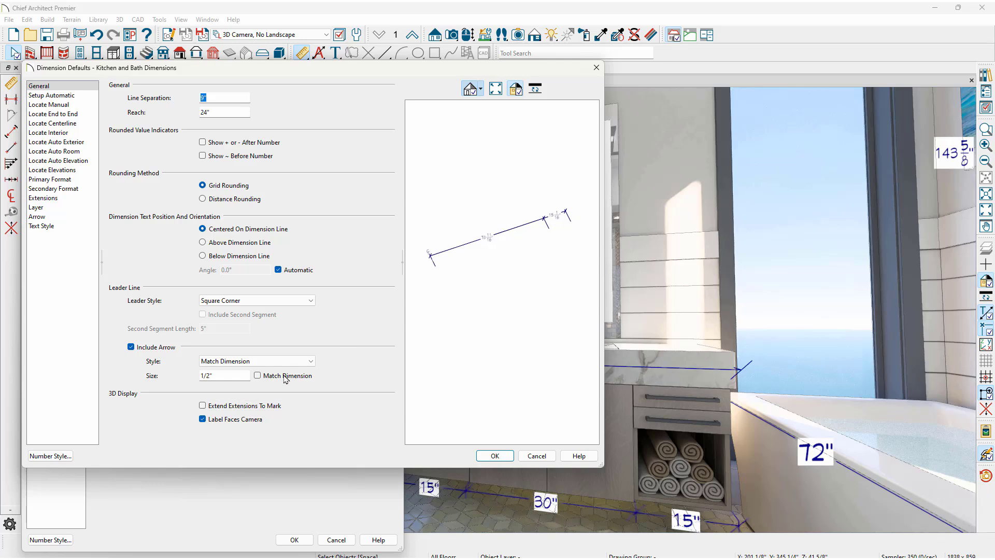
left_click(246, 406)
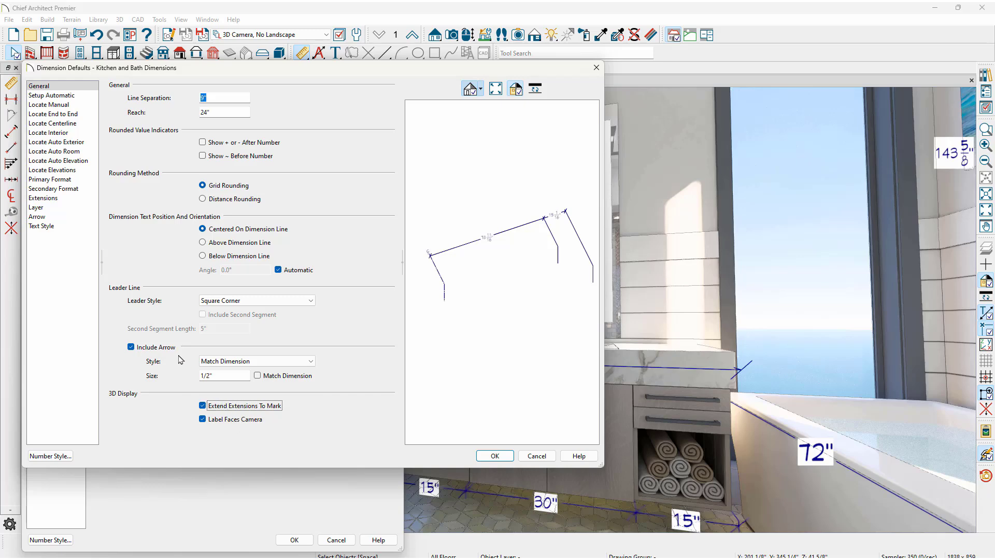
Switch the Kitchen and Bath dimension defaults to a custom text style and show their automatic setup settings.
left_click(42, 226)
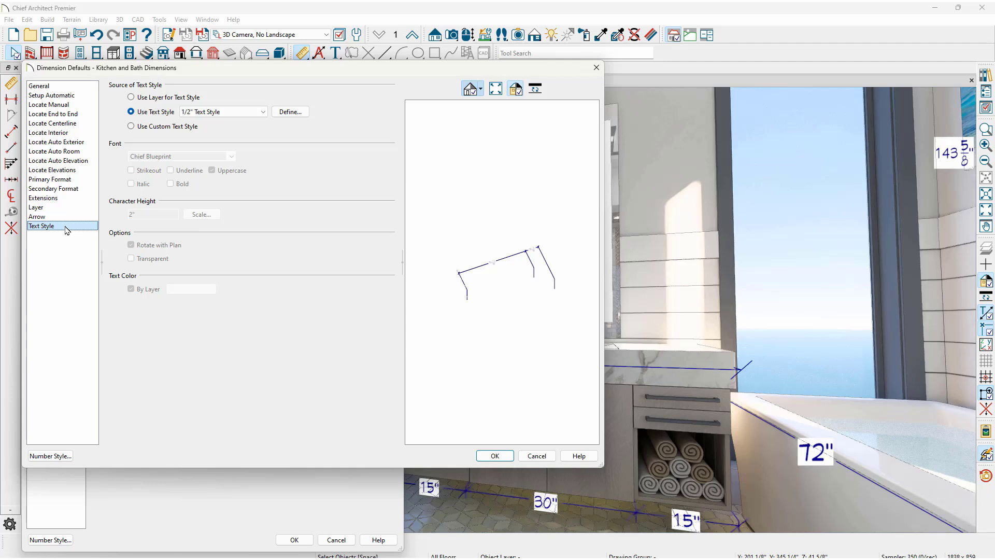
left_click(132, 127)
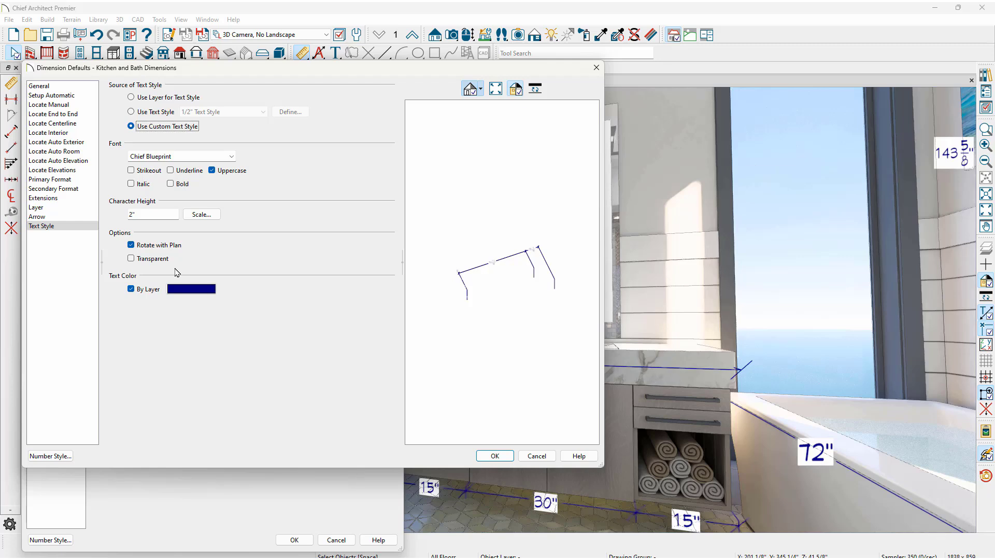
key("shift+Tab")
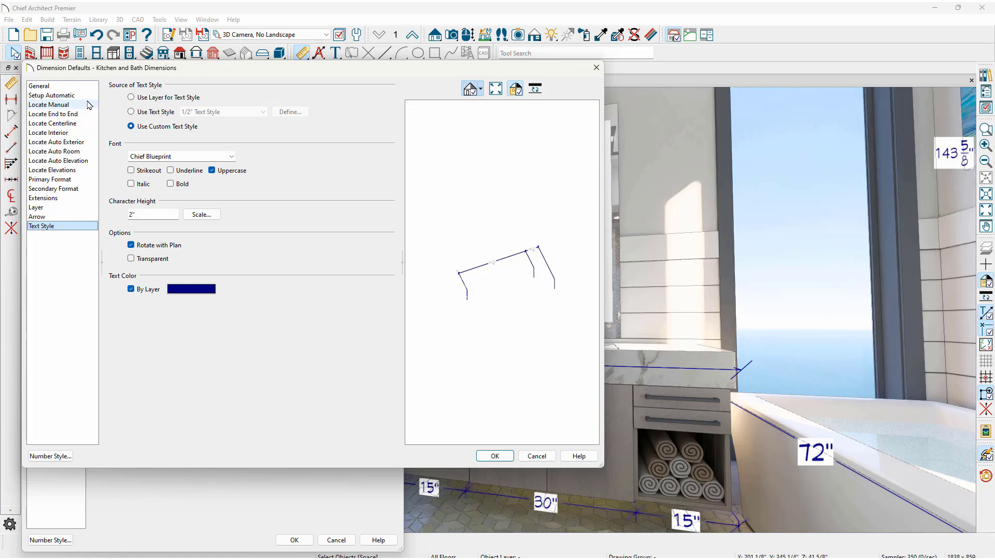
left_click(73, 95)
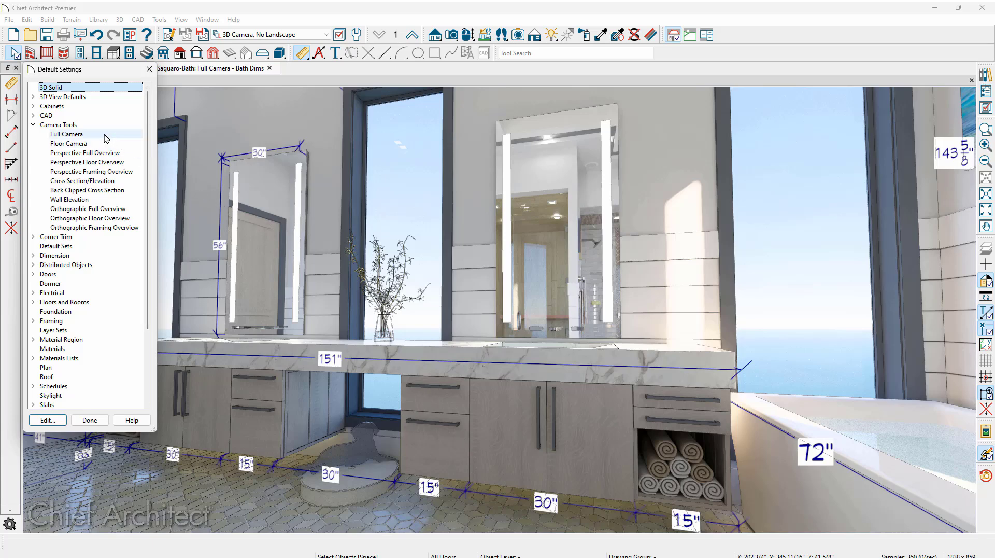
Edit the Full Camera and Floor Camera defaults together, assigning Kitchen and Bath Dimensions as their selected dimension default.
left_click(73, 134)
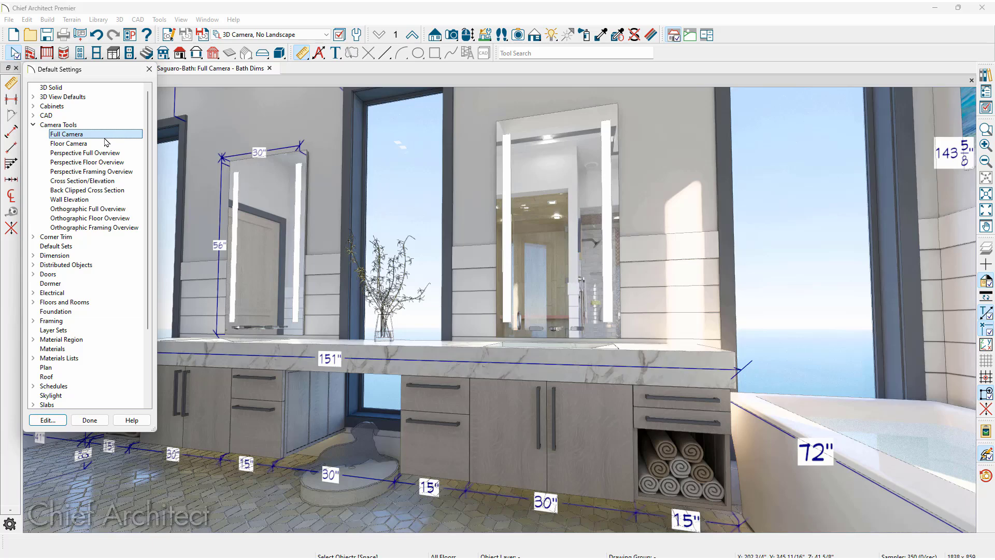
left_click(106, 145)
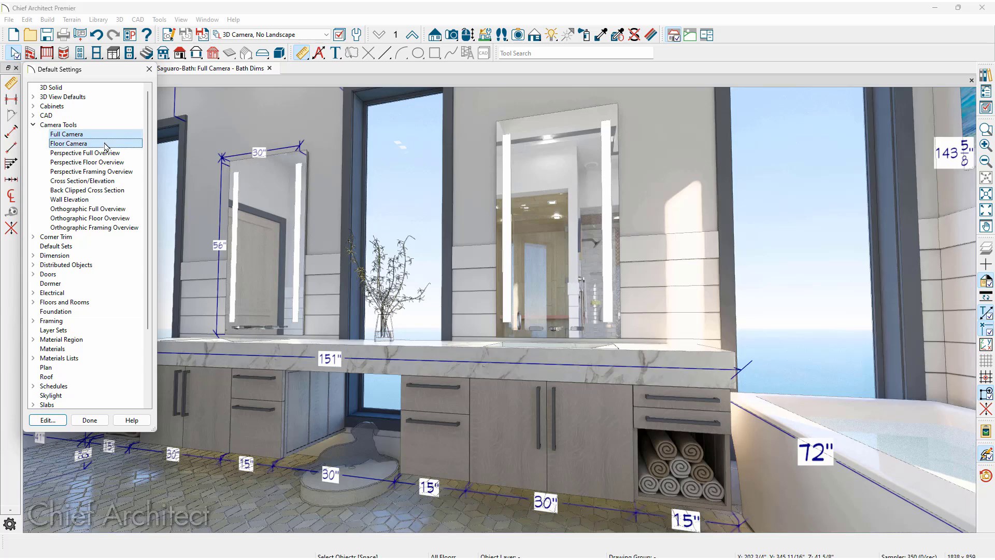
left_click(45, 419)
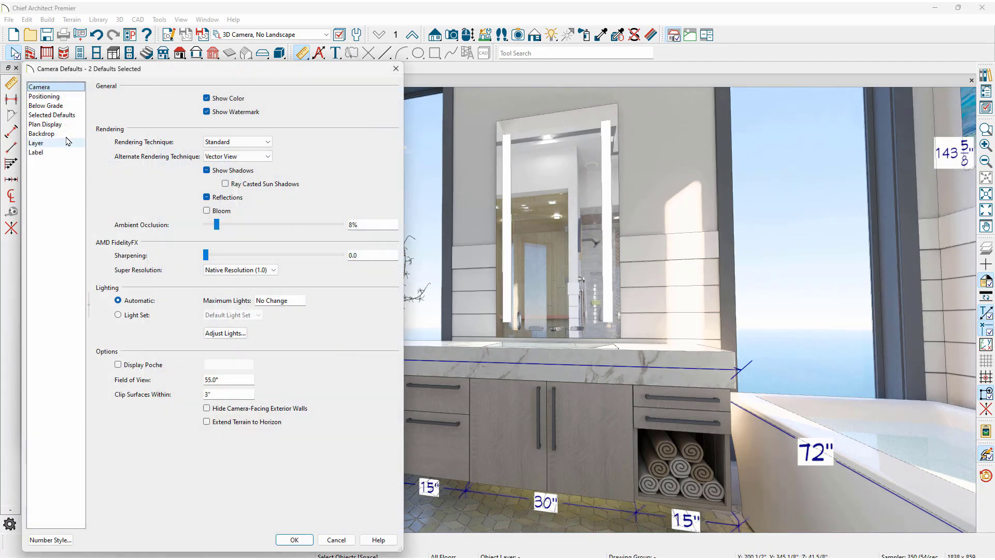
left_click(73, 116)
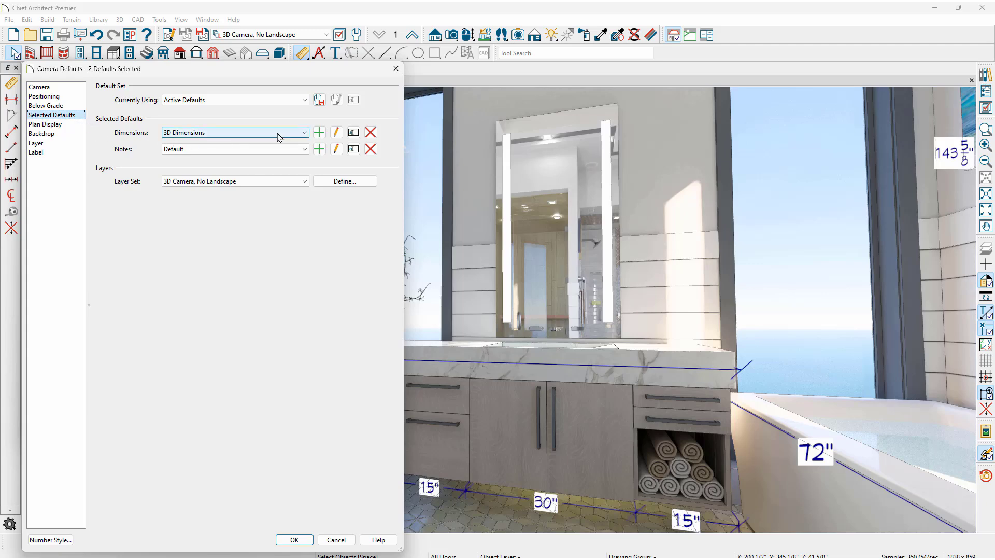
left_click(304, 132)
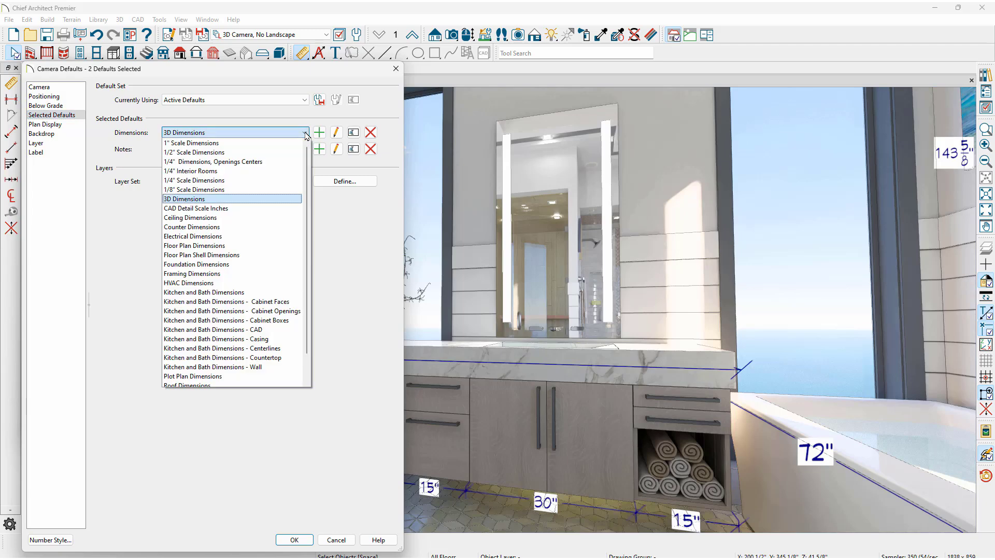
left_click(279, 293)
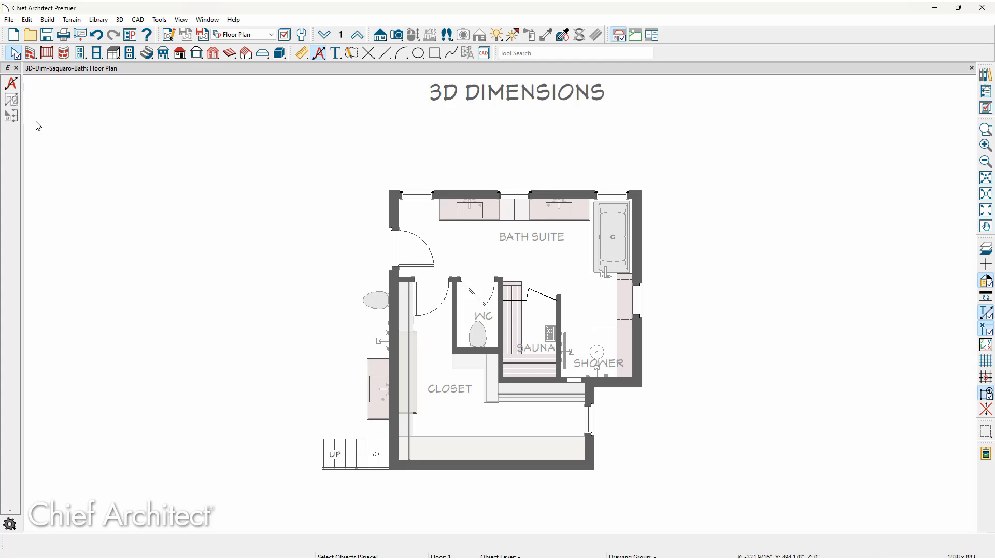
Add automatic exterior dimensions to the floor plan and create a Perspective Floor Overview of it.
left_click(18, 87)
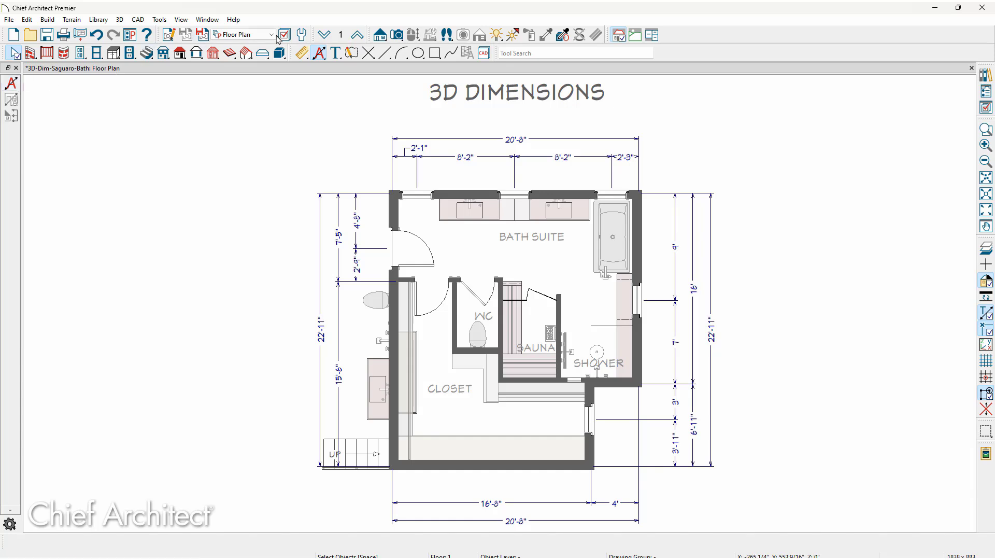
left_click(395, 38)
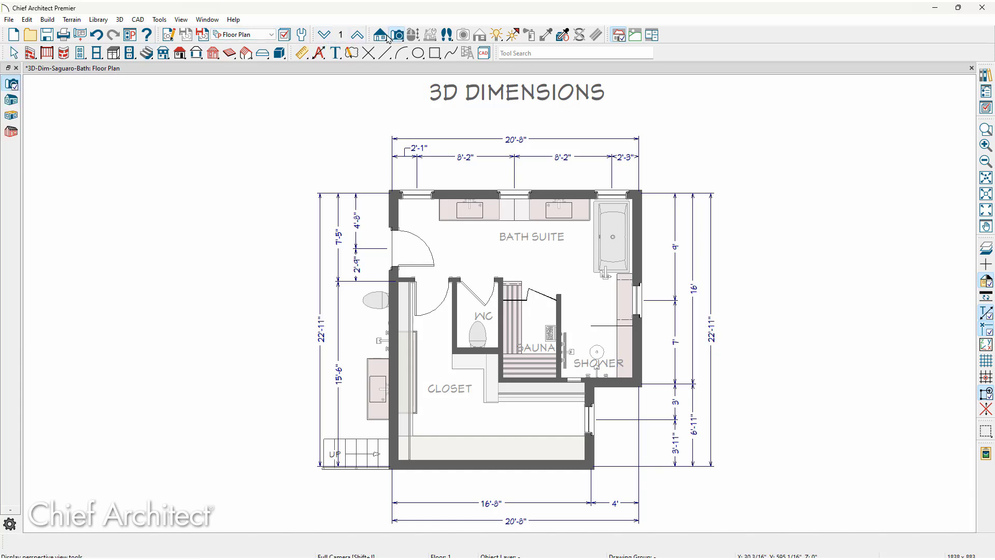
left_click(12, 118)
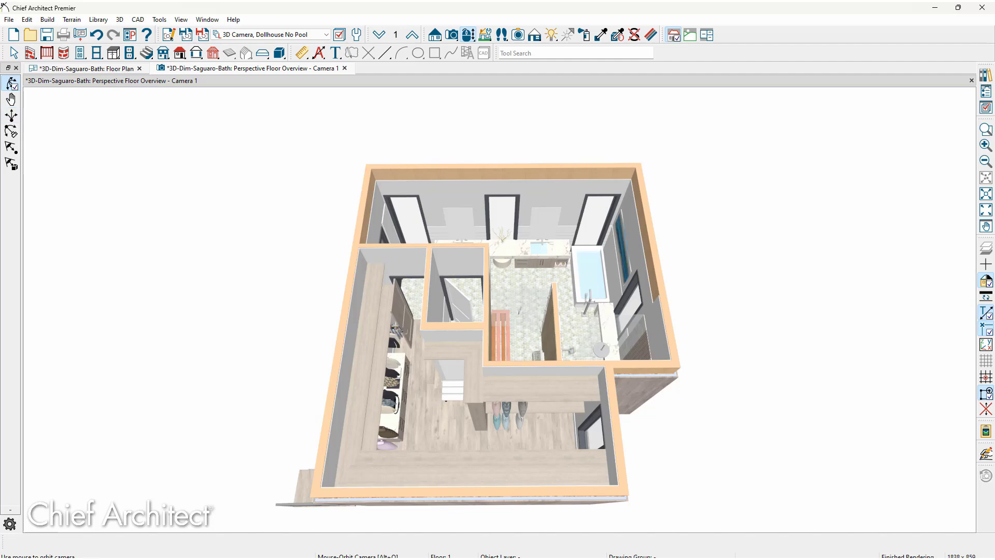
Set the Perspective Floor Overview's selected dimension default to Floor Plan Dimensions.
left_click(169, 34)
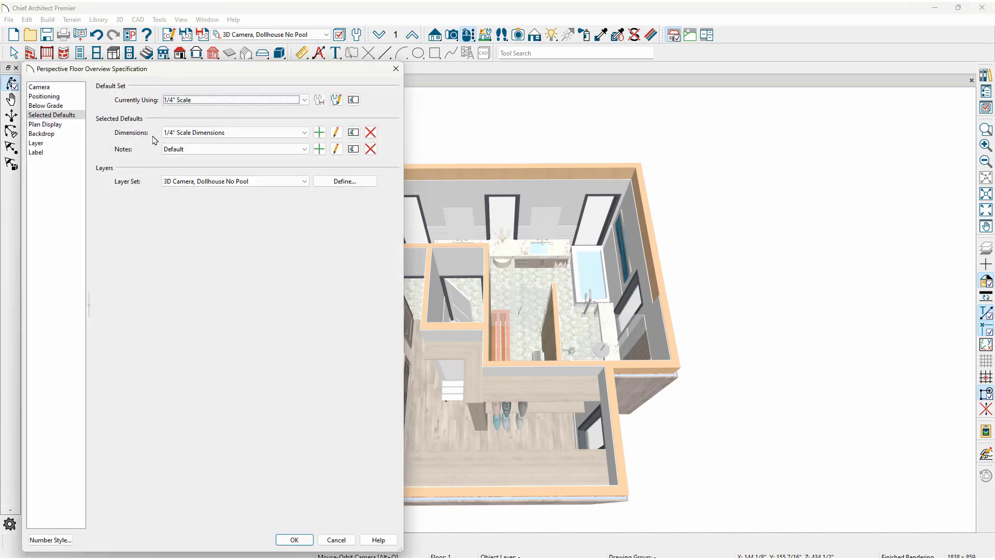
left_click(204, 133)
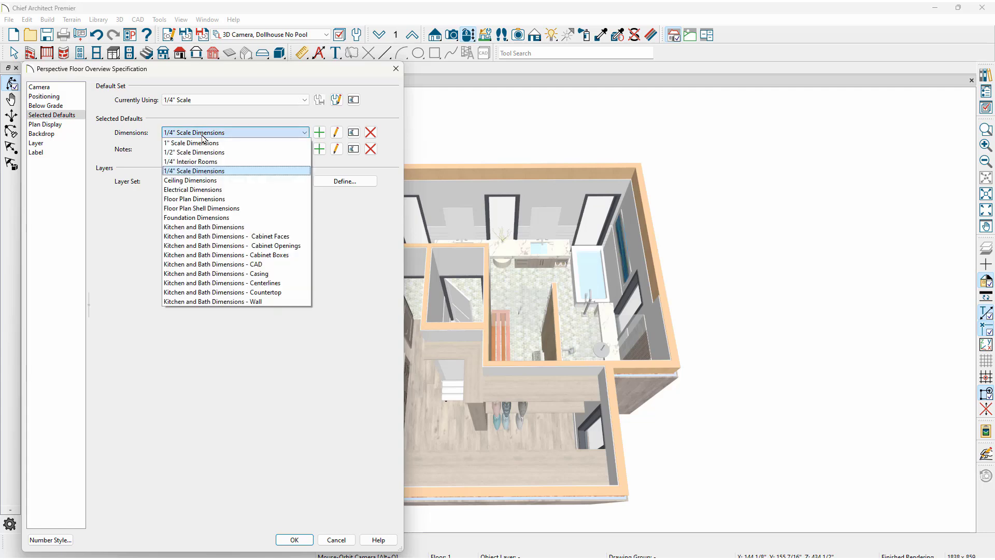
left_click(241, 200)
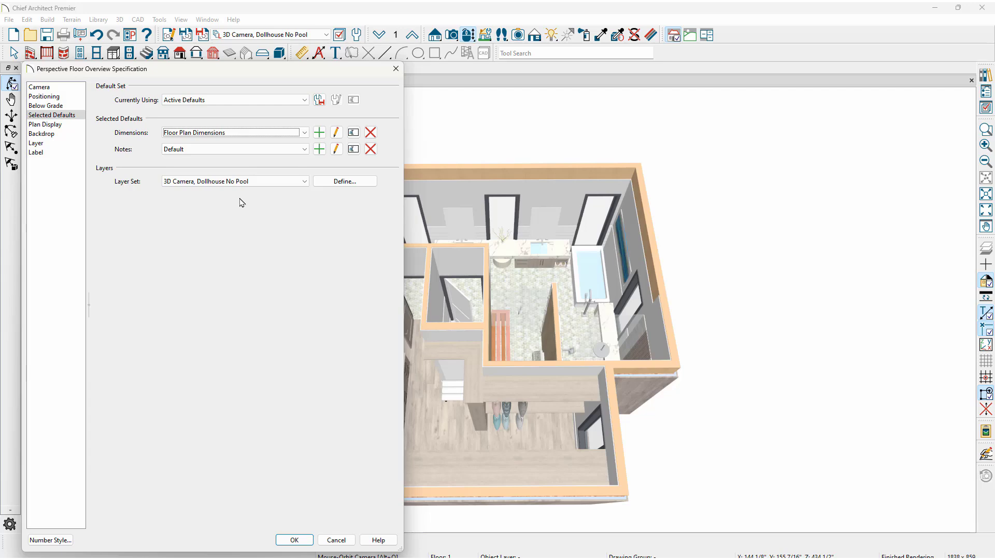
left_click(294, 539)
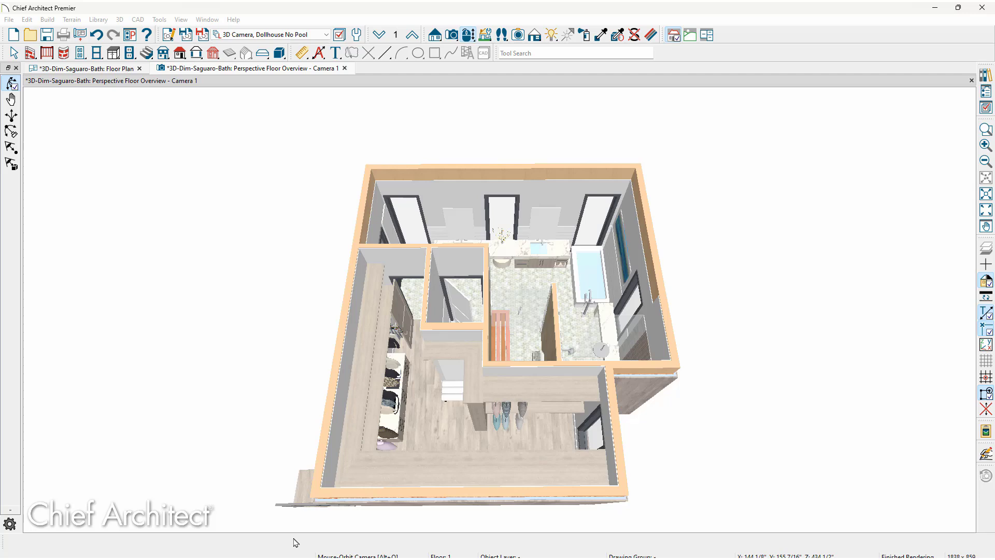
Generate automatic exterior dimensions around the building in the 3D floor overview.
left_click(319, 53)
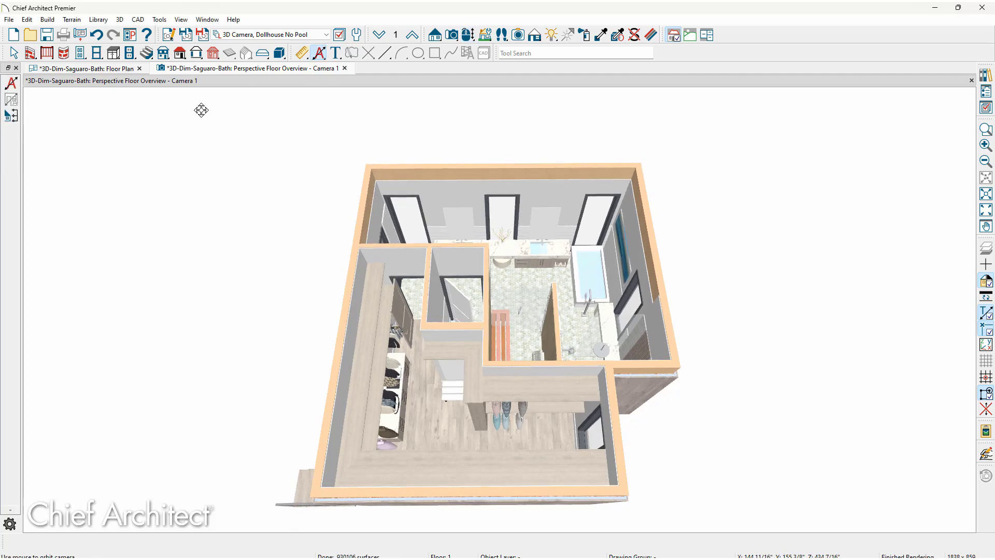
left_click(16, 86)
key("Escape")
Orbit around the building to examine the exterior dimensions near floor level on each side.
key("Left")
key("Left")
key("Left")
key("Left")
key("Left")
key("Left")
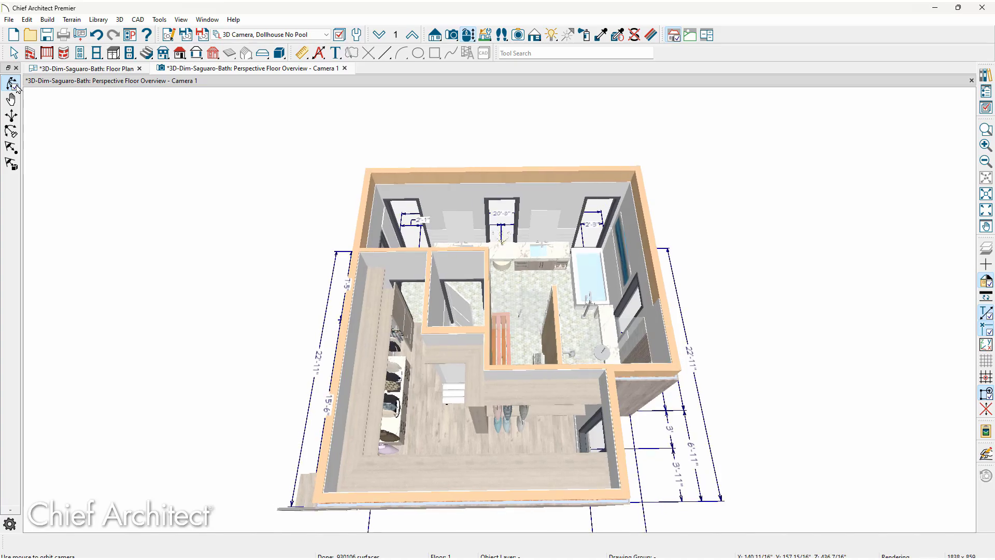
key("Left")
key("Left")
key("Left")
key("Left")
key("Left")
key("Left")
key("Left")
key("Left")
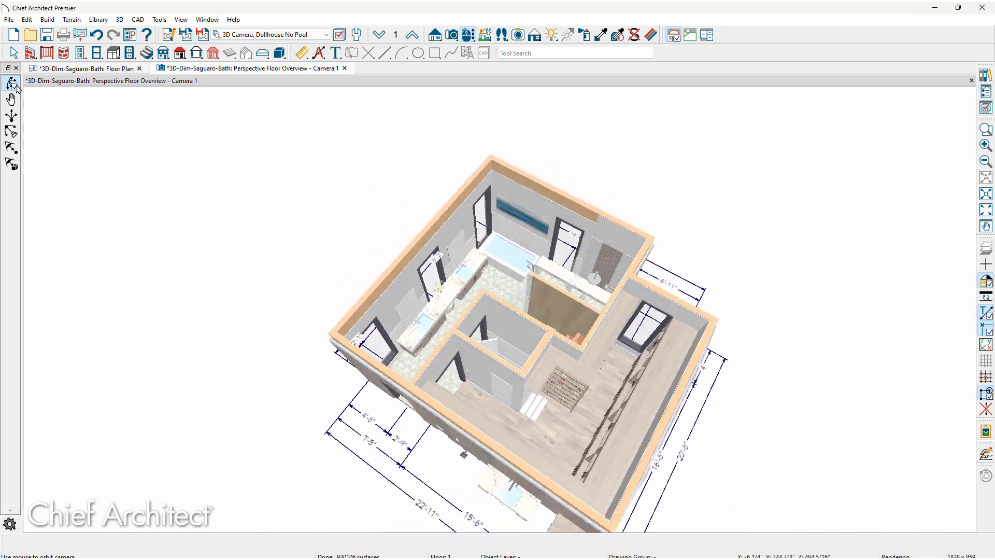
key("Left")
key("Left")
key("Left")
key("Left")
key("Left")
key("Left")
key("Left")
key("Left")
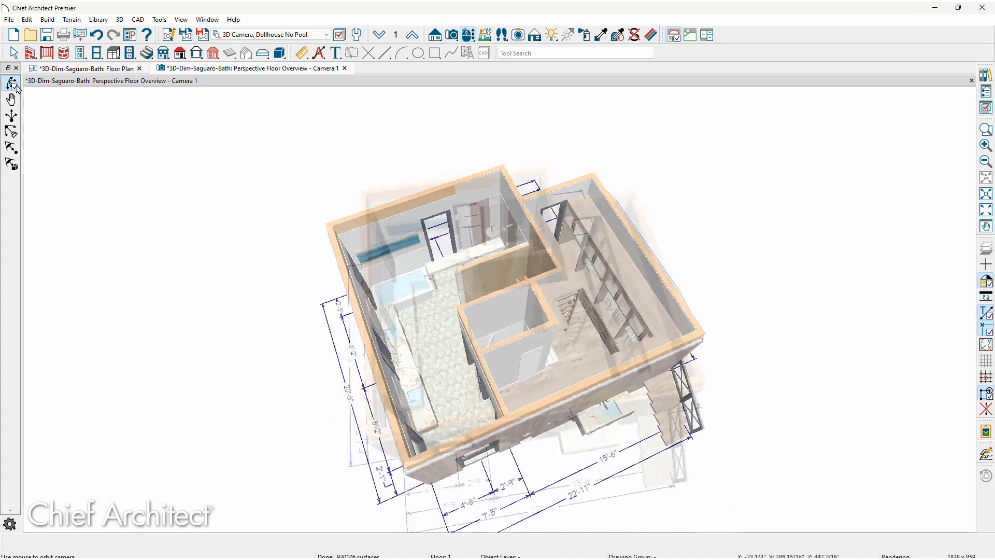
key("Left")
key("Left")
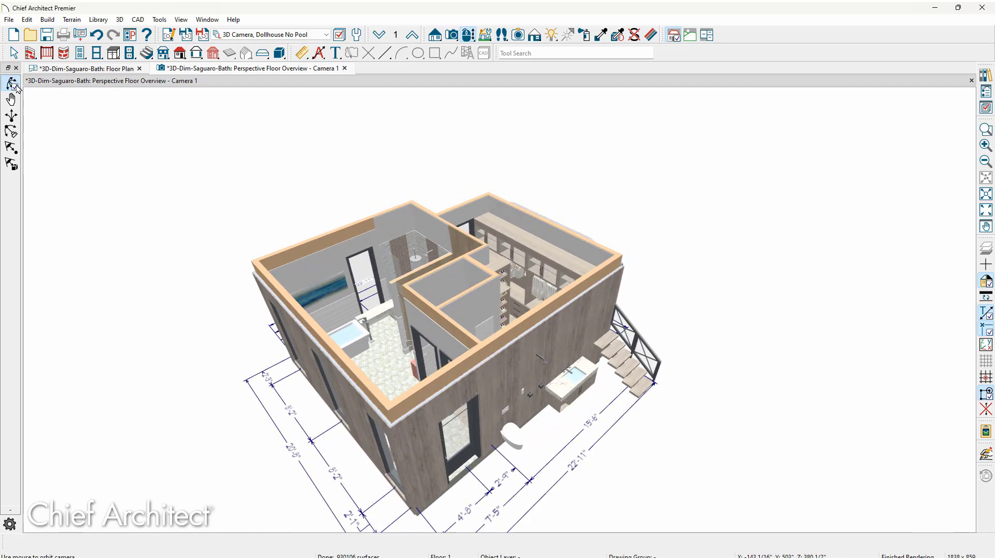
key("Left")
key("Left")
key("Left")
key("Left")
key("Left")
key("Left")
key("Left")
key("Left")
key("Left")
key("Left")
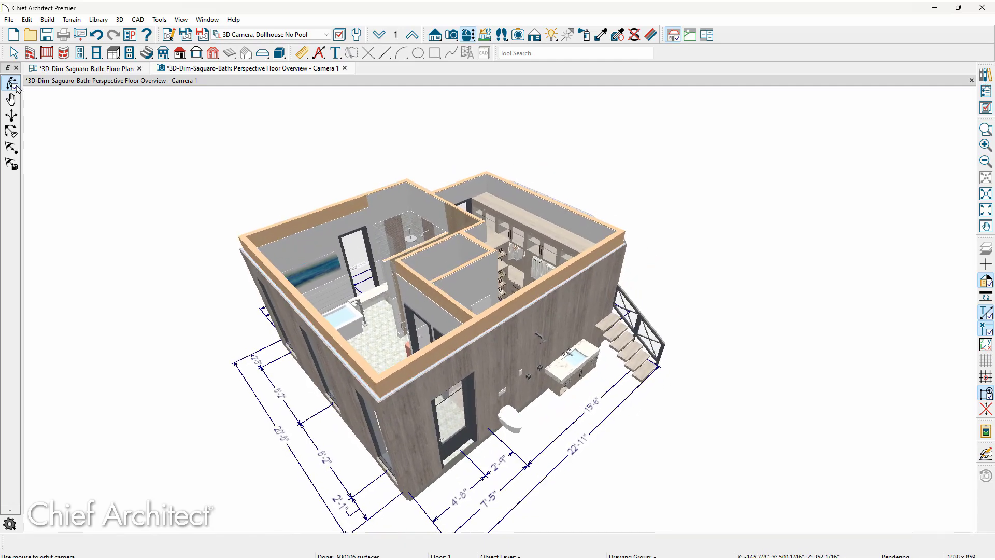
key("Left")
key("Left")
key("Left")
key("Left")
key("Left")
key("Left")
key("Left")
key("Left")
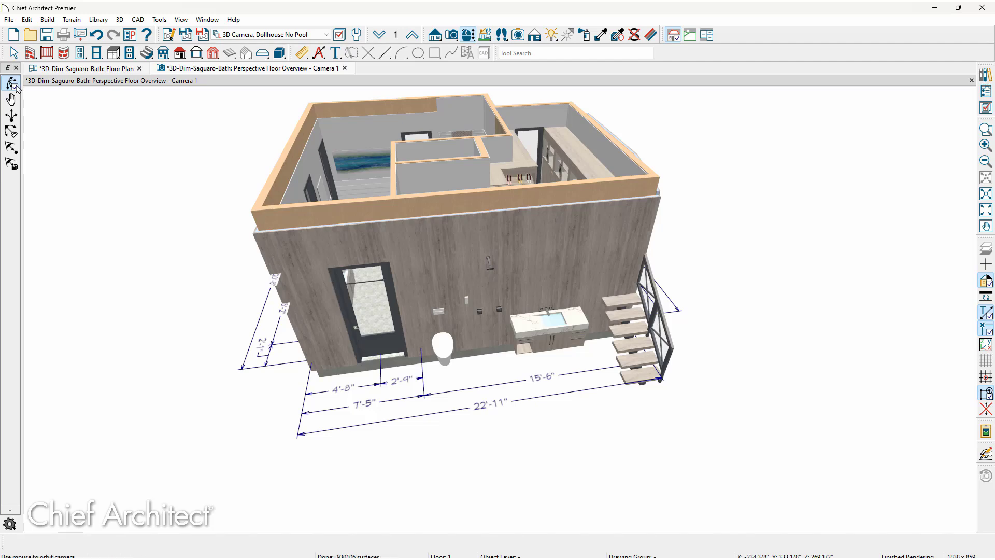
Change the exterior 3D Height Above Floor in the automatic setup of the Floor Plan Dimensions default.
left_click(168, 35)
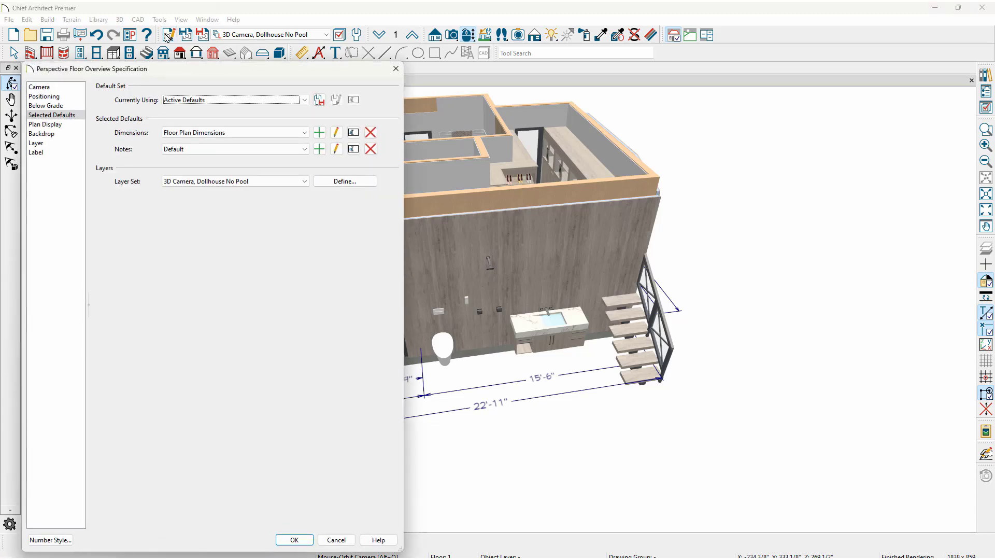
left_click(336, 134)
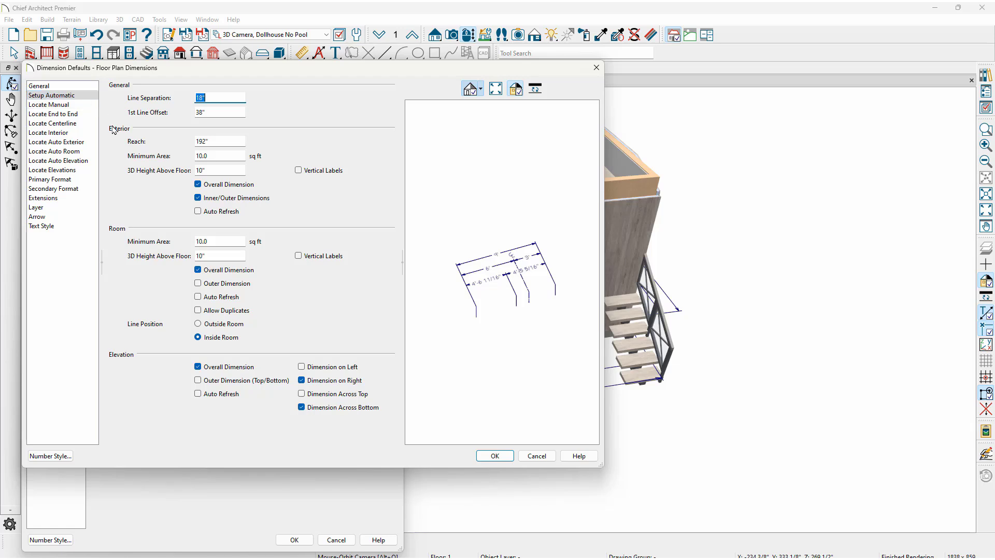
left_click(221, 169)
left_click(495, 456)
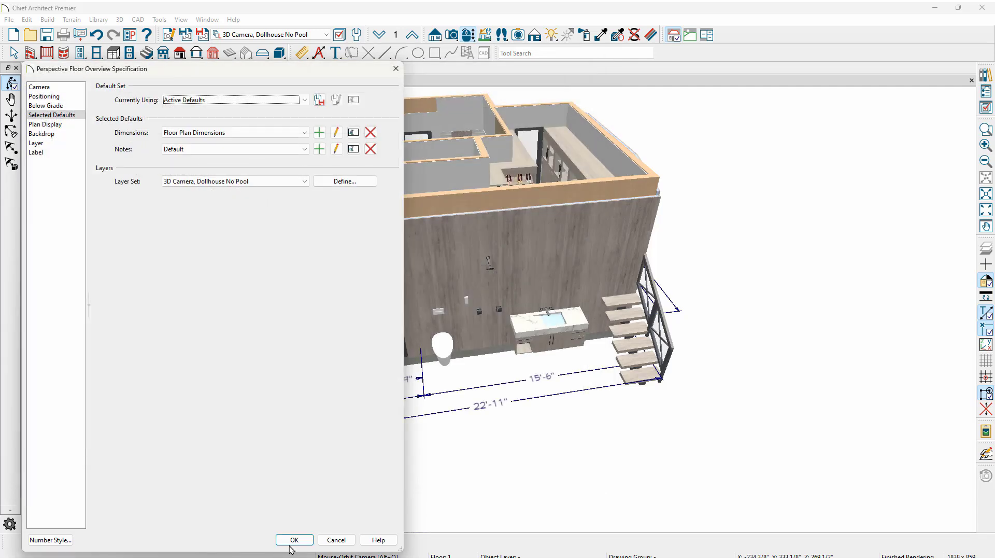
left_click(294, 541)
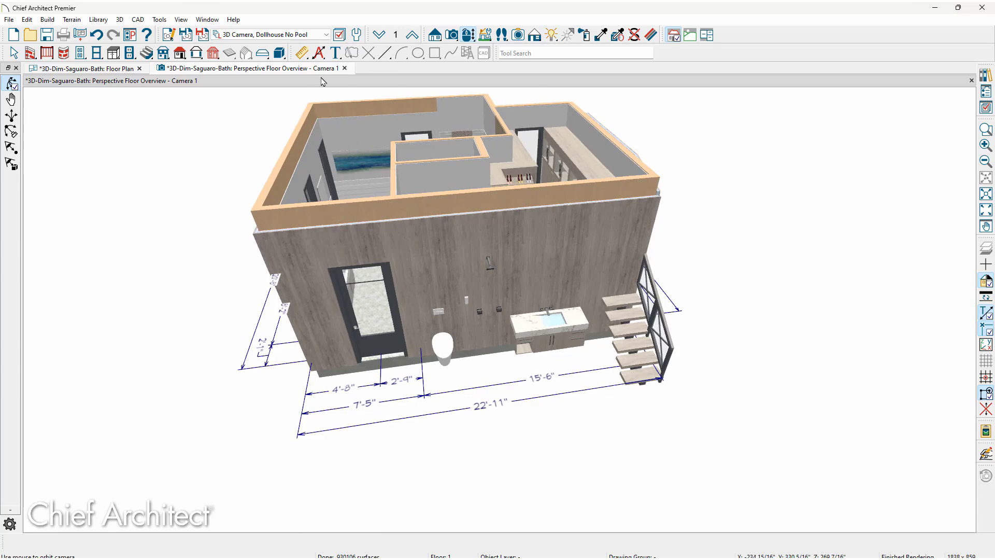
Regenerate the automatic exterior dimensions at the new height and inspect them around the building.
left_click(319, 53)
left_click(11, 83)
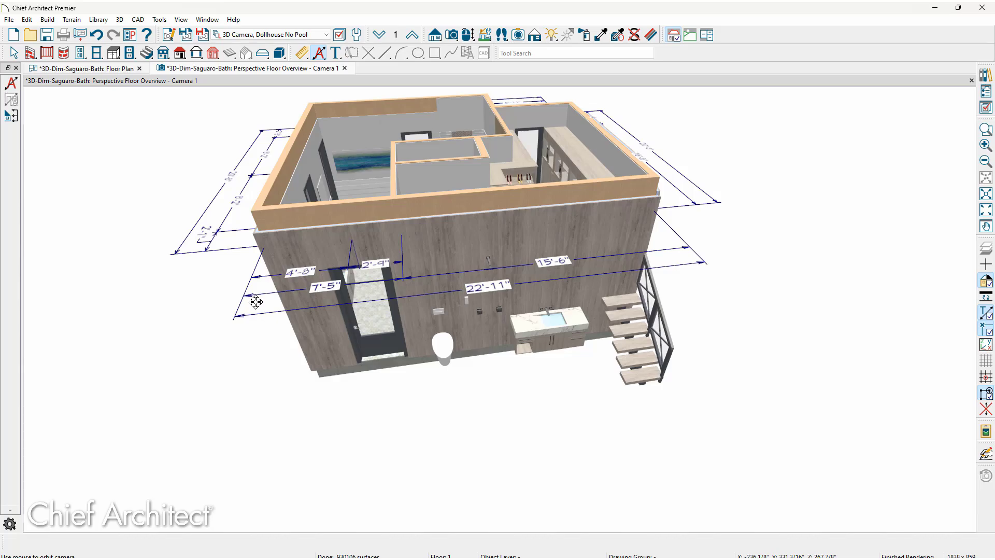
key("Left")
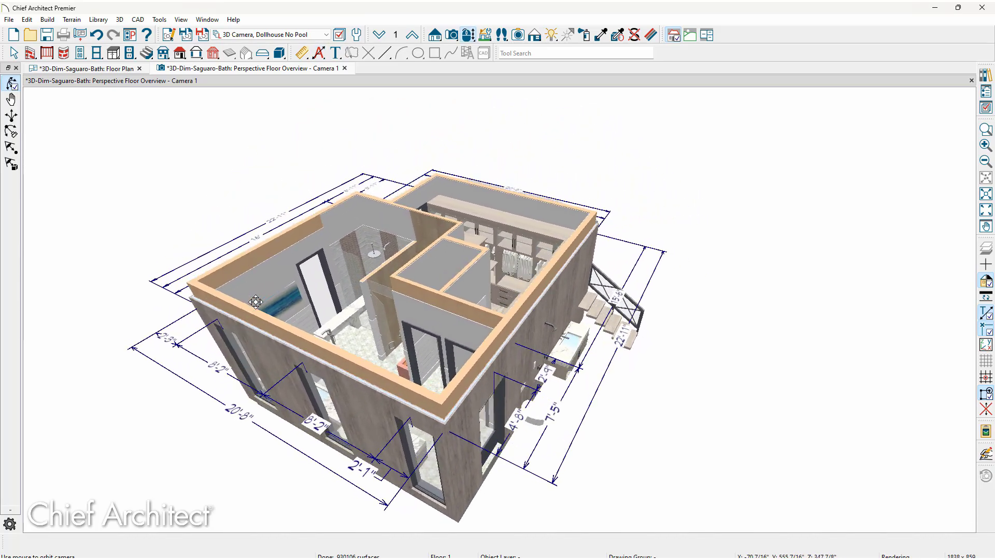
key("Left")
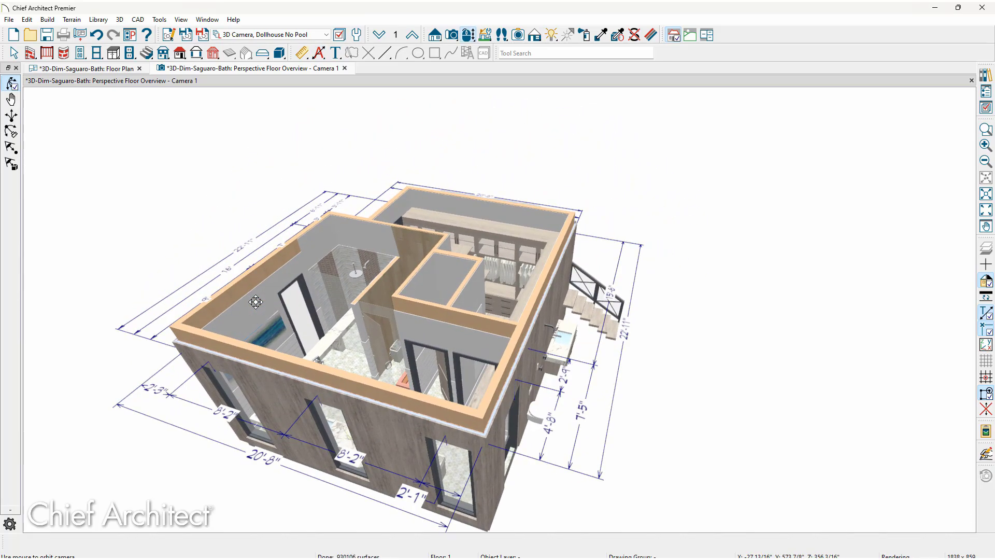
key("Left")
key("Left")
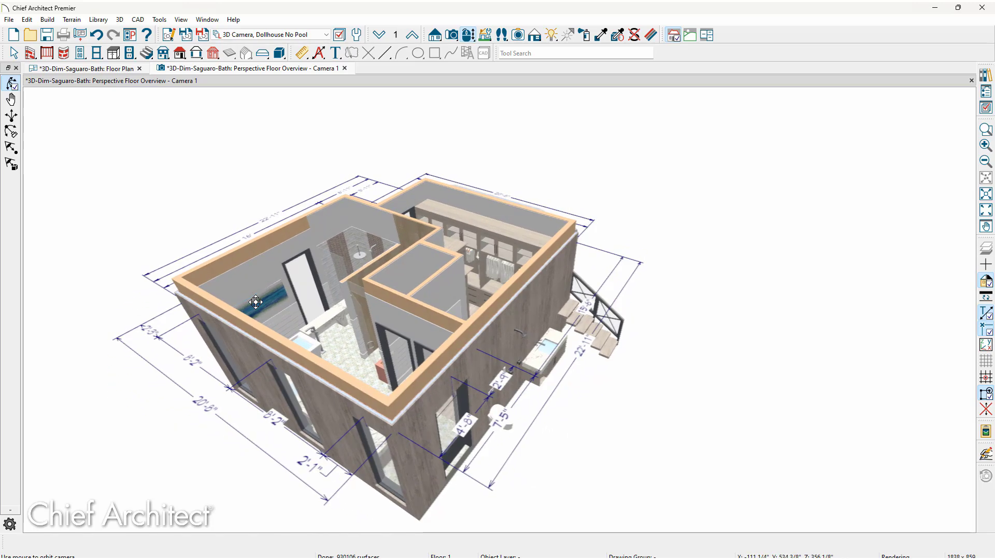
Turn on Vertical Labels for exterior dimensions in the automatic setup of the Floor Plan Dimensions default.
key("Left")
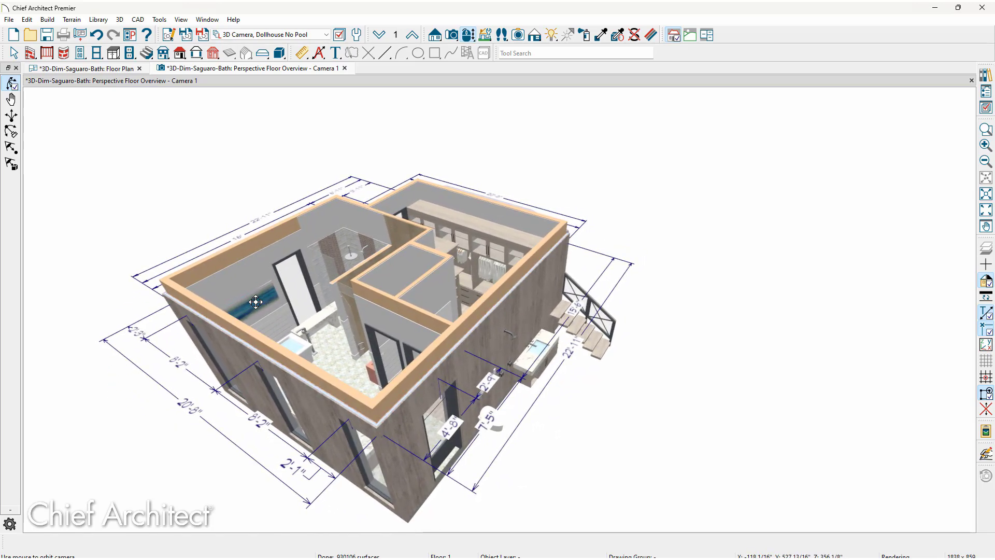
left_click(169, 35)
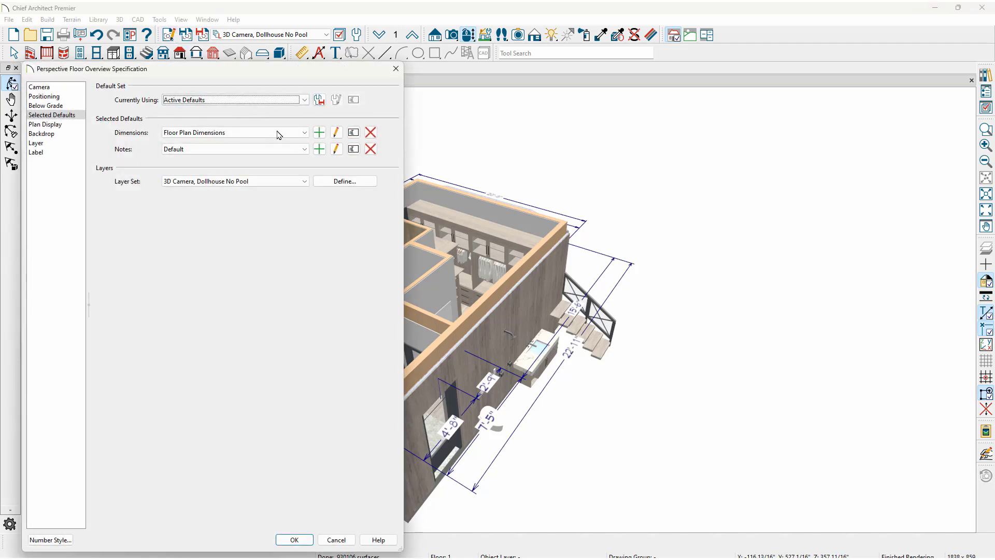
left_click(337, 133)
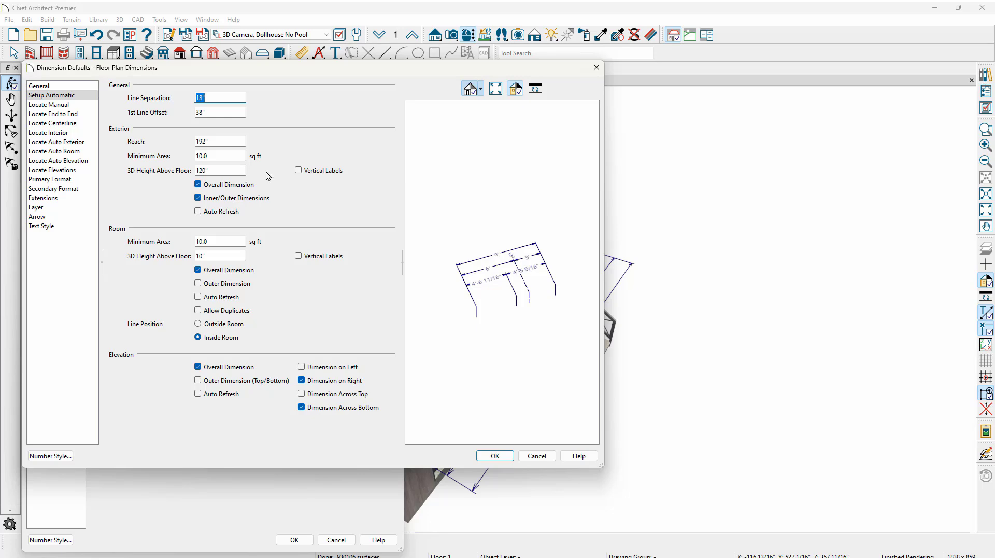
left_click(299, 170)
left_click(492, 456)
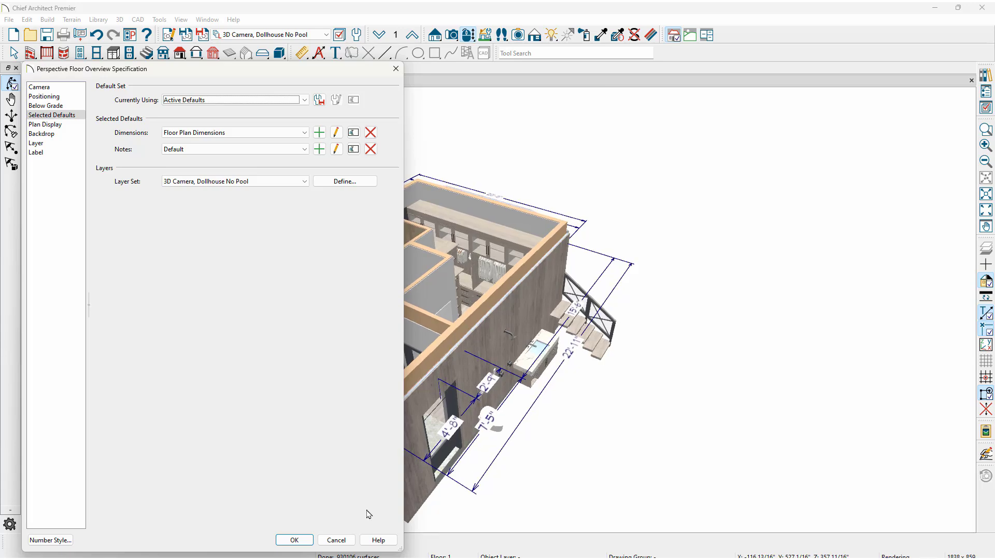
left_click(294, 539)
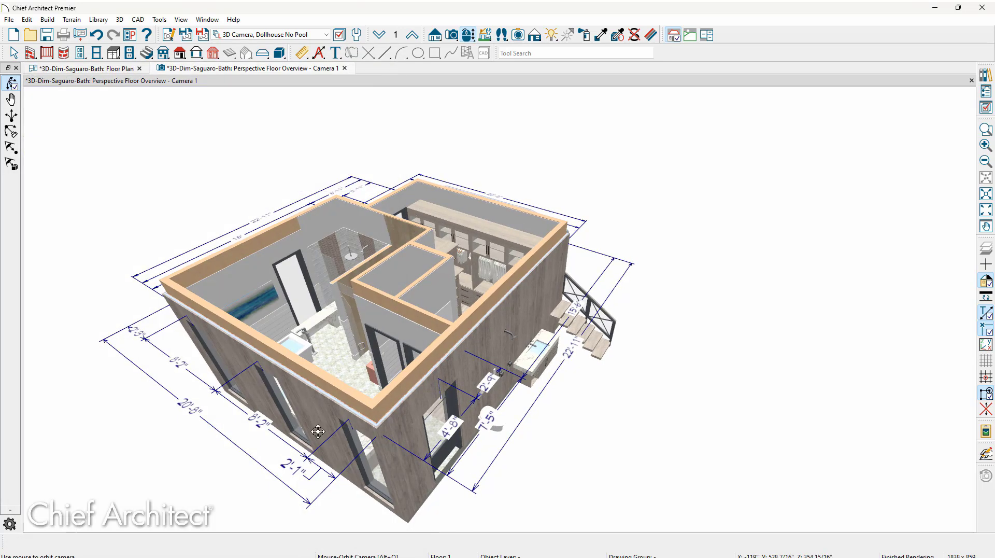
Regenerate the automatic exterior dimensions in the floor overview using the vertical label setting.
left_click(320, 52)
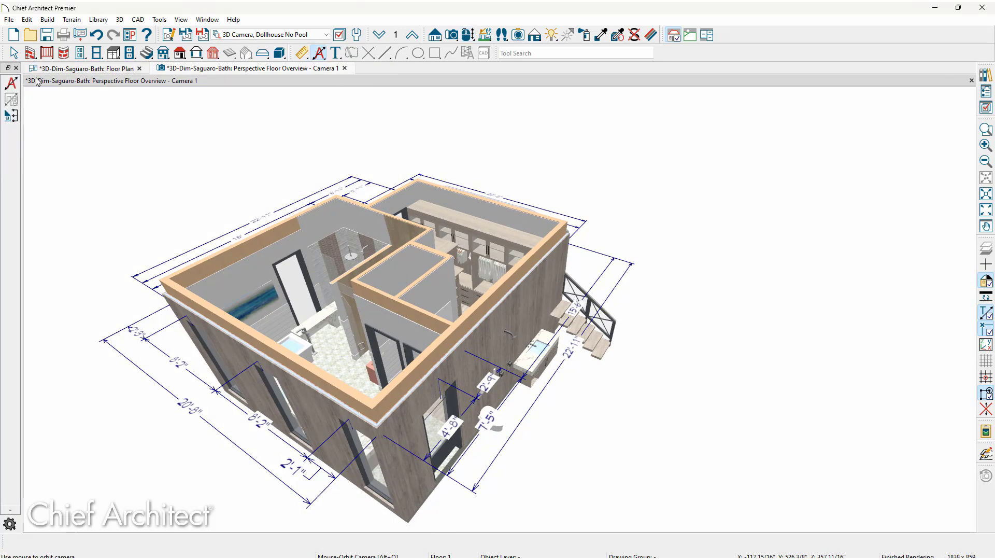
key("alt+o")
key("Left")
key("Left")
key("Left")
key("Left")
key("Left")
key("Left")
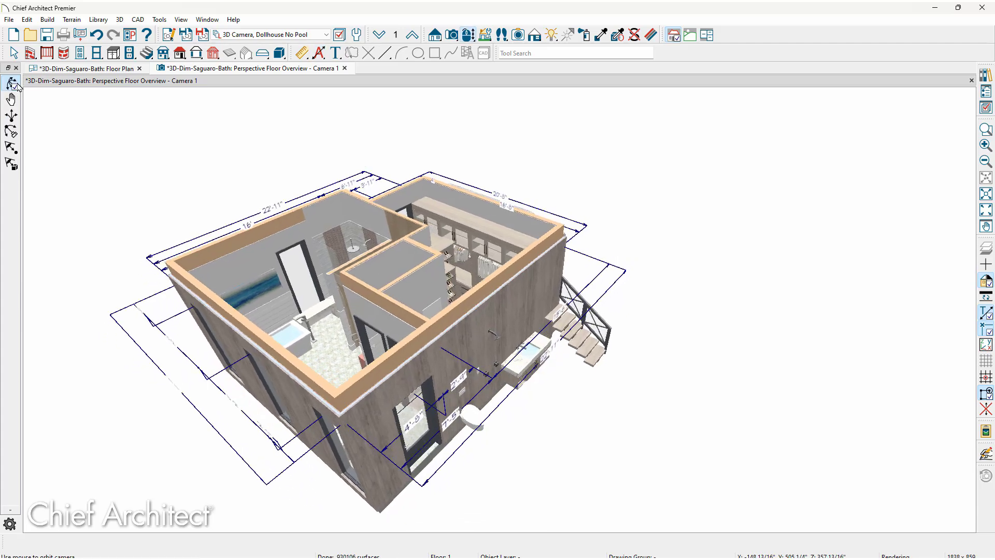
Orbit down and around the building to examine how the vertical dimension labels read along the exterior walls.
key("Down")
key("Down")
key("Down")
key("Down")
key("Down")
key("Down")
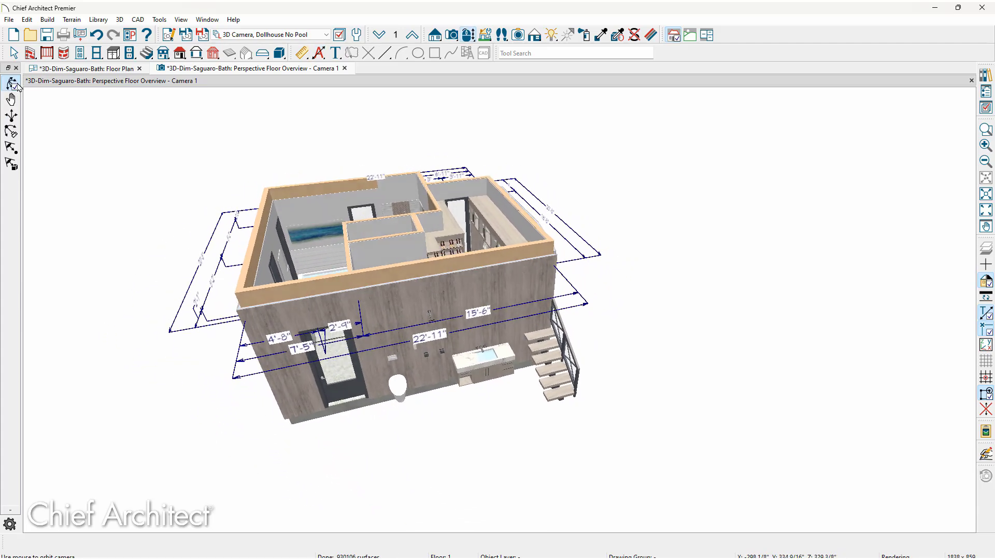
key("Down")
key("Down")
key("Down")
key("Down")
key("Down")
key("Down")
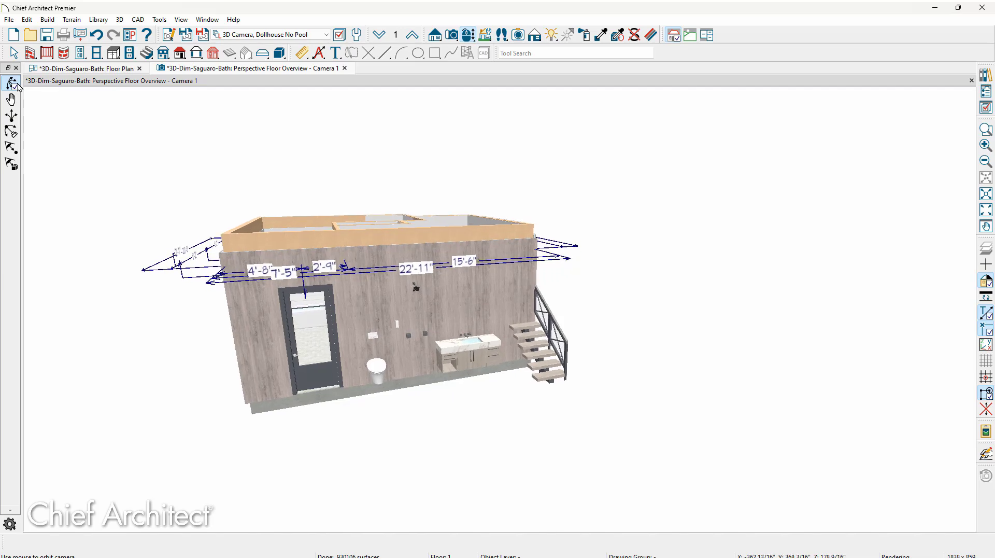
key("Left")
key("Left")
key("Left")
key("Left")
key("Left")
key("Left")
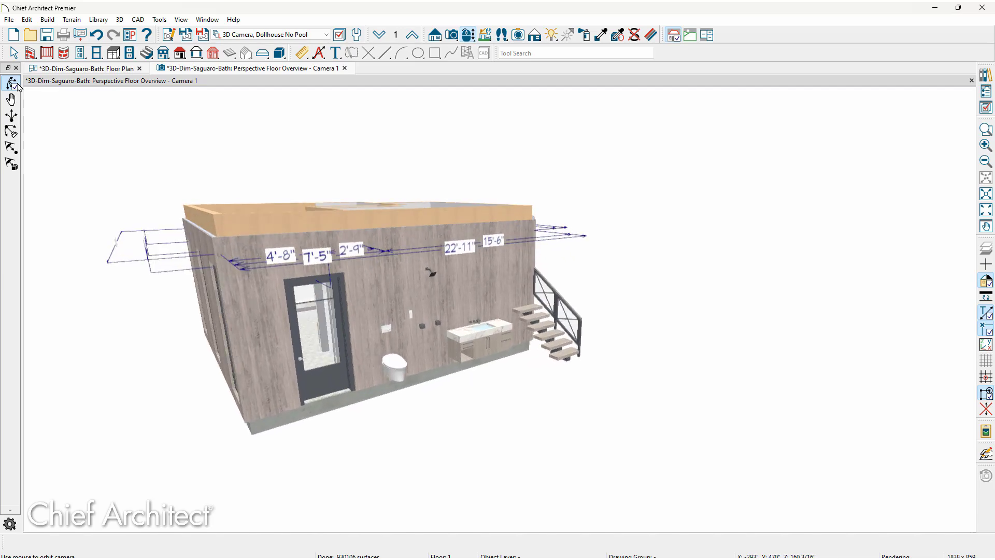
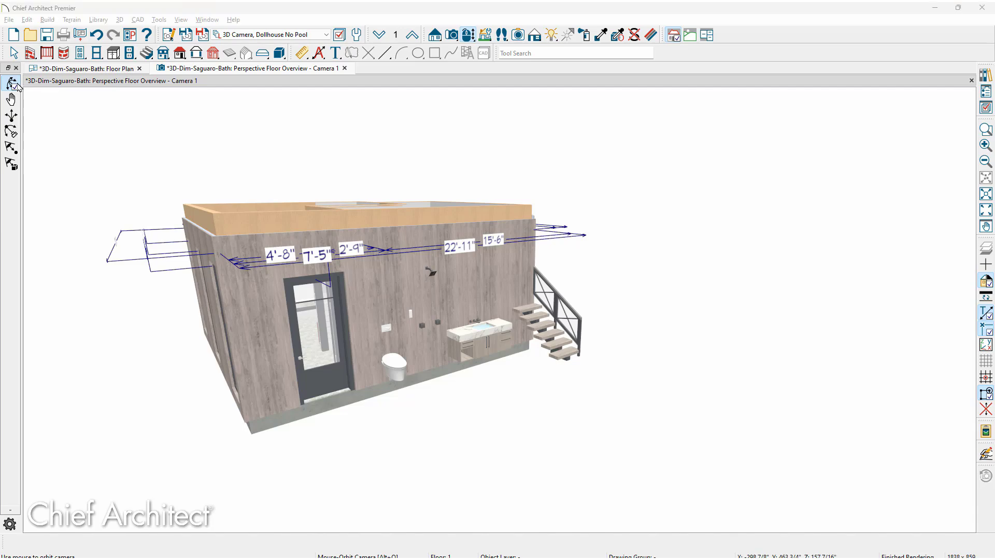
Move the overall 22'-11" dimension line from the top of the door-side wall down to ground level.
left_click_drag(489, 343, 413, 325)
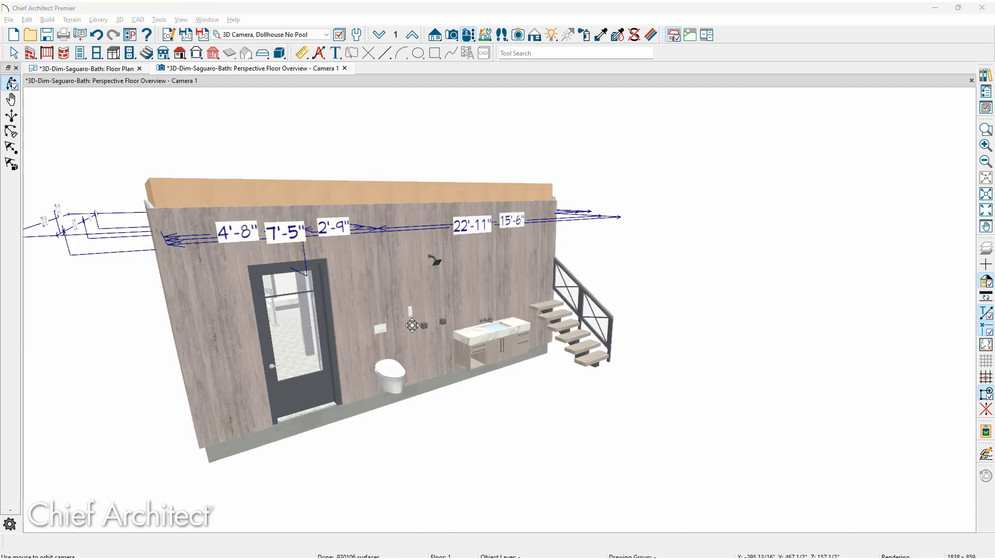
left_click(416, 227)
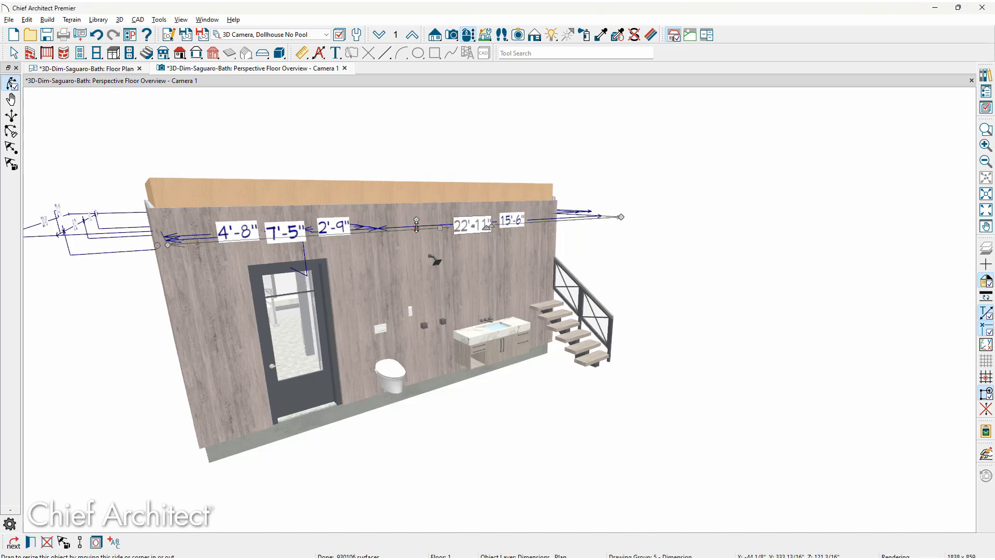
left_click(422, 397)
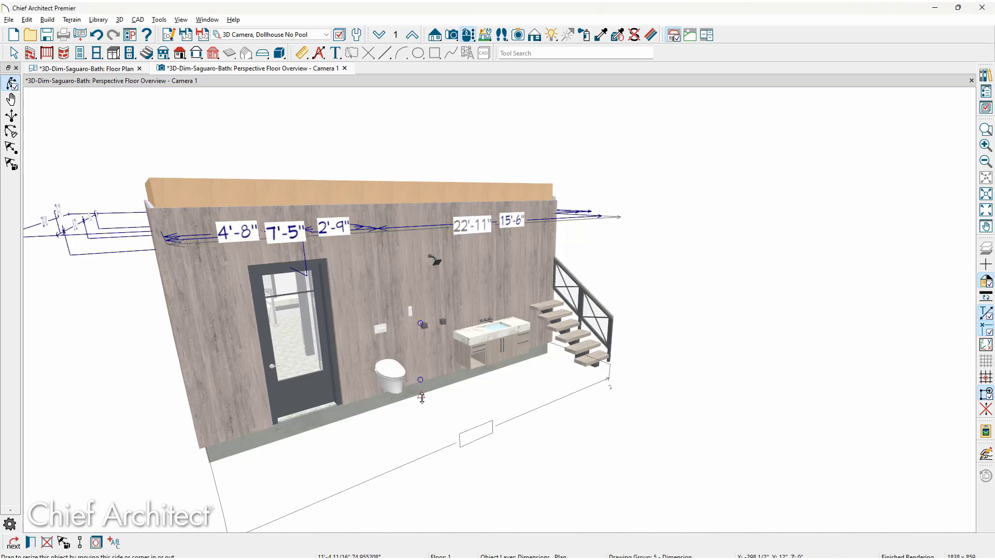
left_click_drag(422, 398, 423, 398)
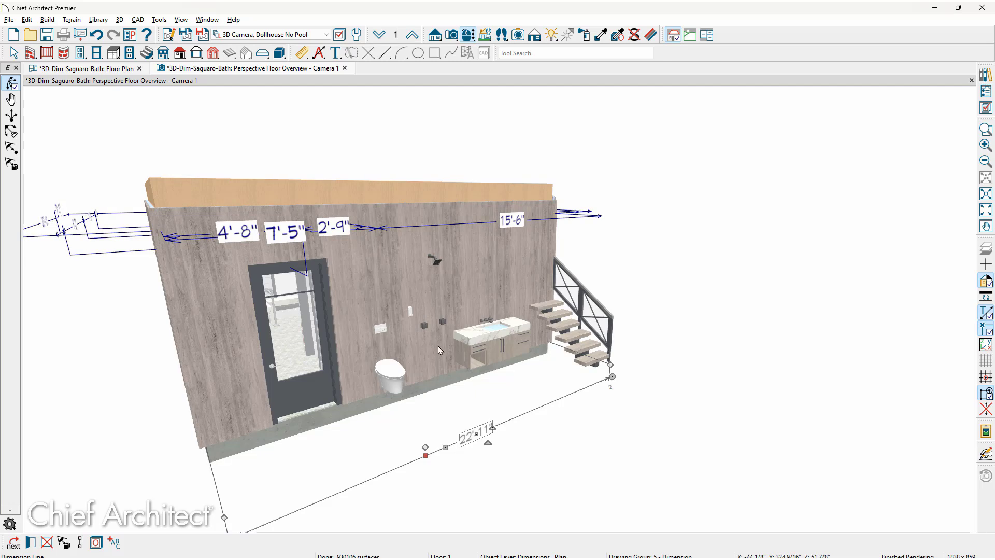
key("Escape")
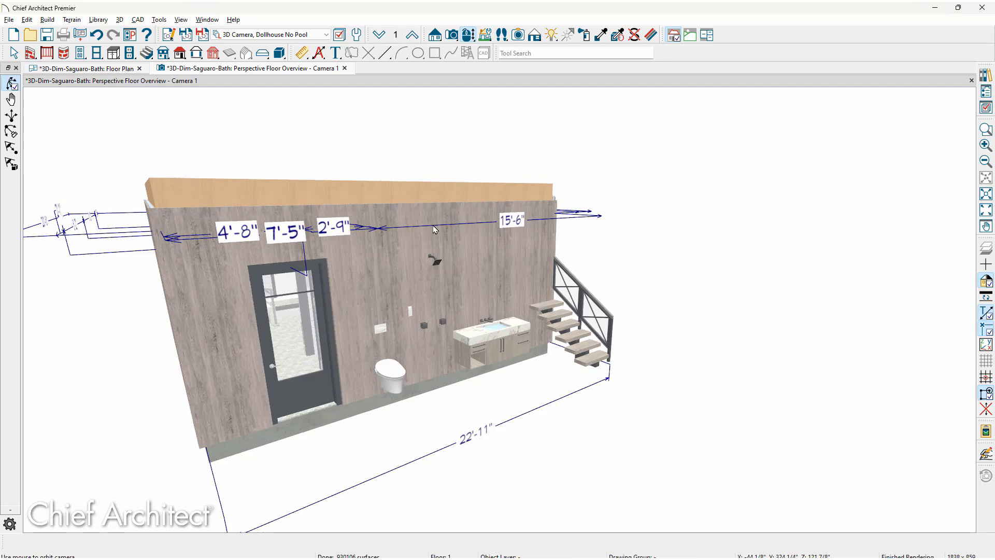
Move the 7'-5" / 15'-6" and 4'-8" / 2'-9" dimension lines on the door-side wall down to ground level.
key("space")
left_click(451, 441)
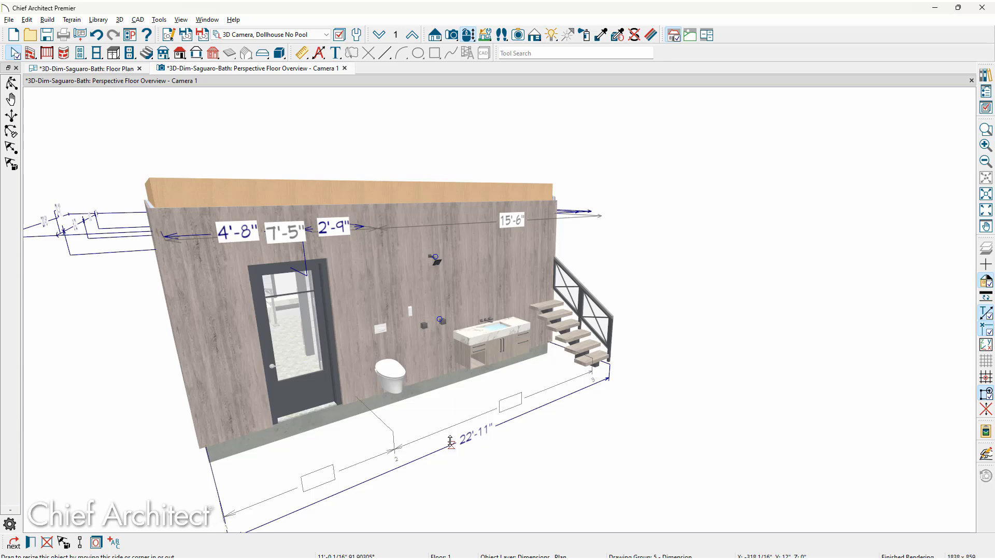
left_click(451, 440)
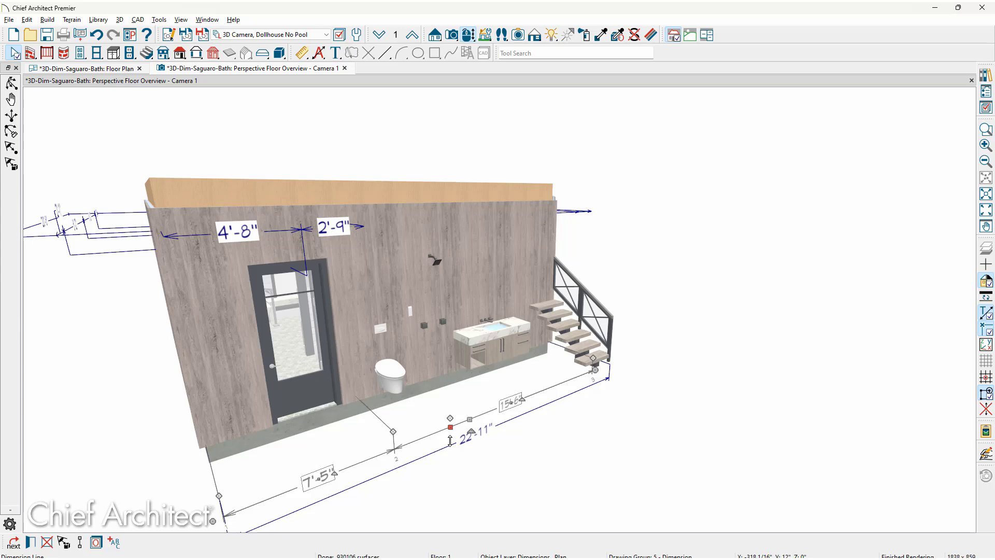
left_click(289, 237)
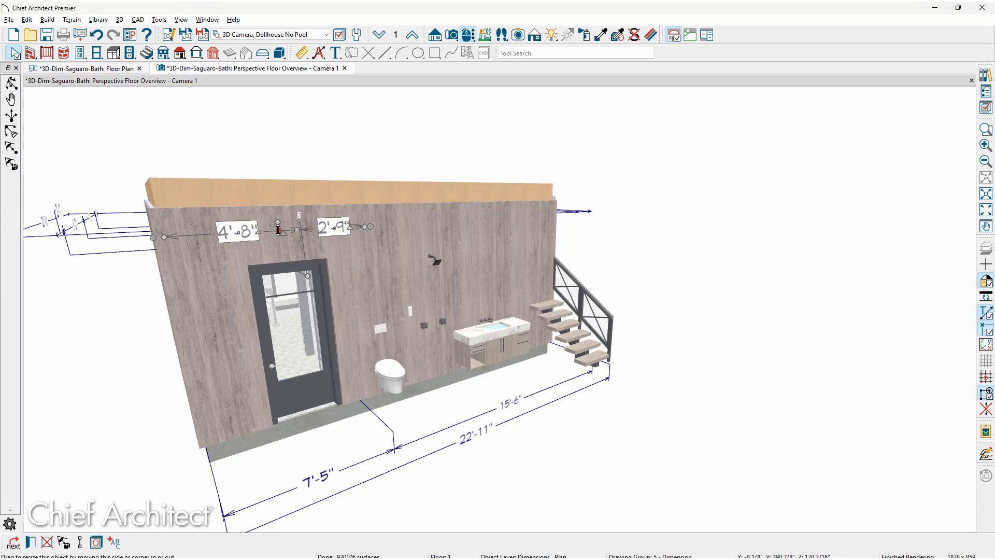
left_click_drag(336, 468, 342, 463)
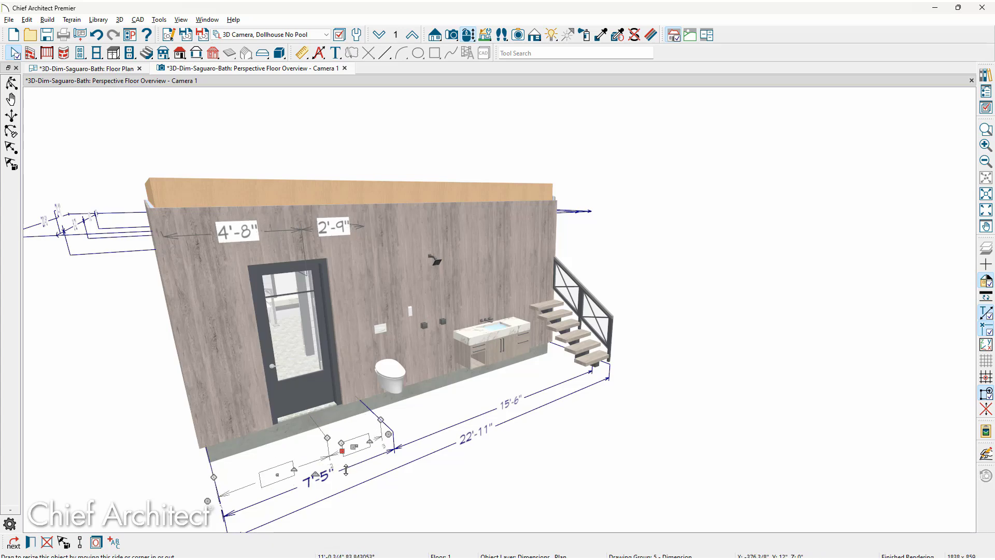
left_click_drag(429, 499, 430, 501)
key("space")
middle_click_drag(109, 473, 355, 371)
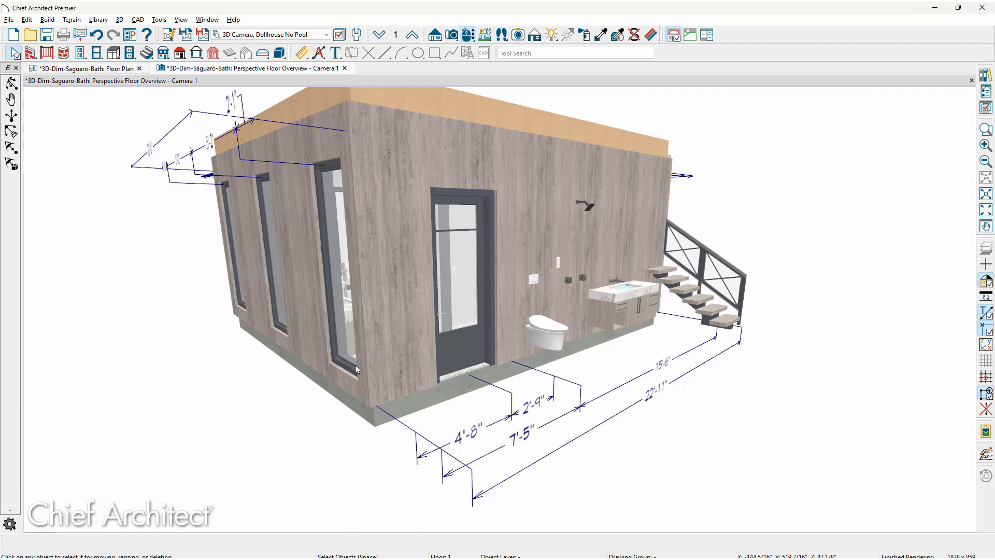
Close the floor overview without saving its camera and create a Perspective Full Overview of the building.
left_click(346, 69)
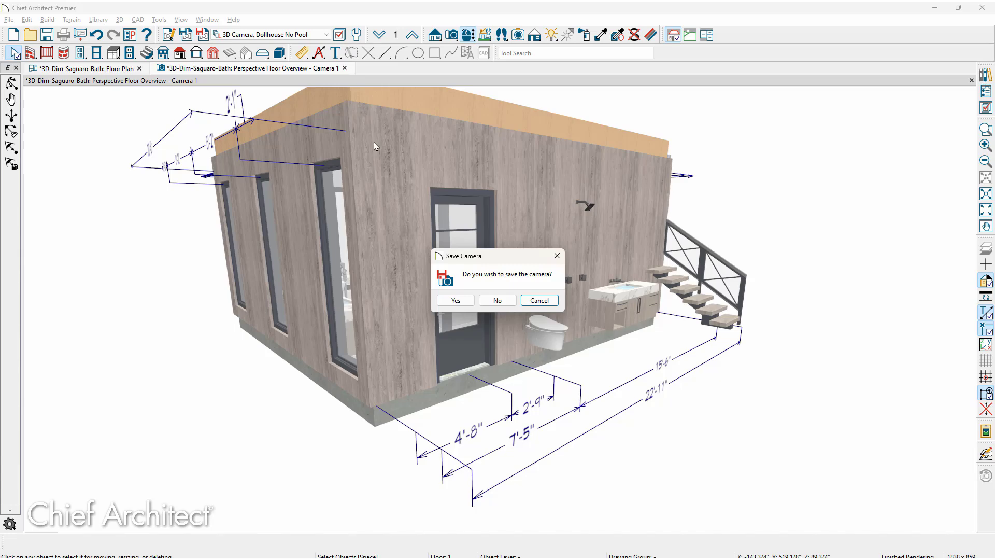
left_click(497, 301)
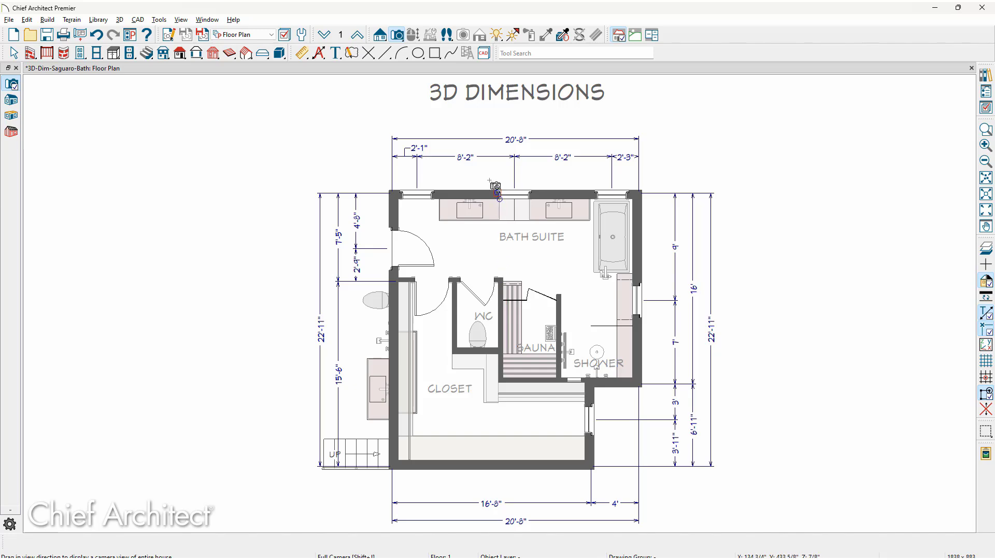
left_click(11, 100)
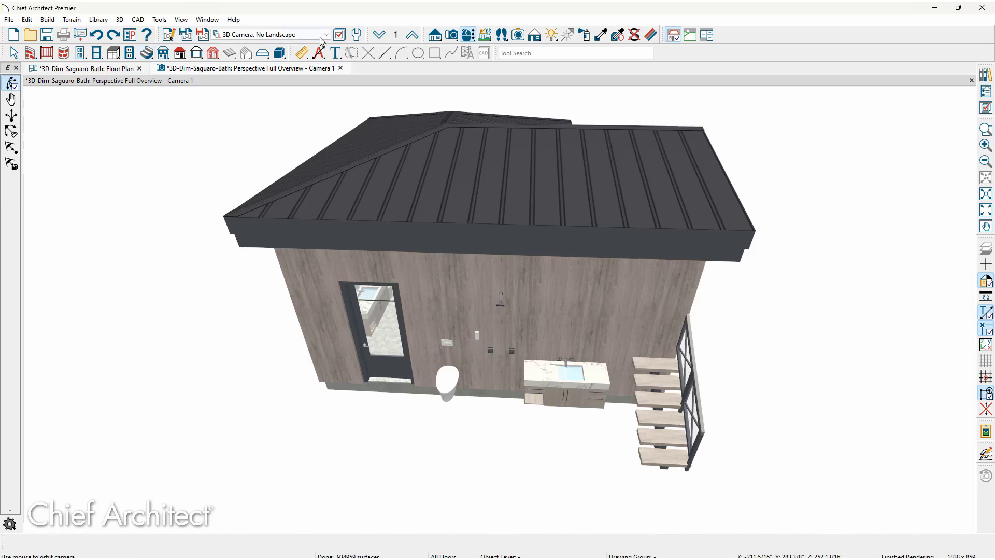
Review the general options and elevation marks in the Auto Story Pole Dimension defaults.
left_click(358, 35)
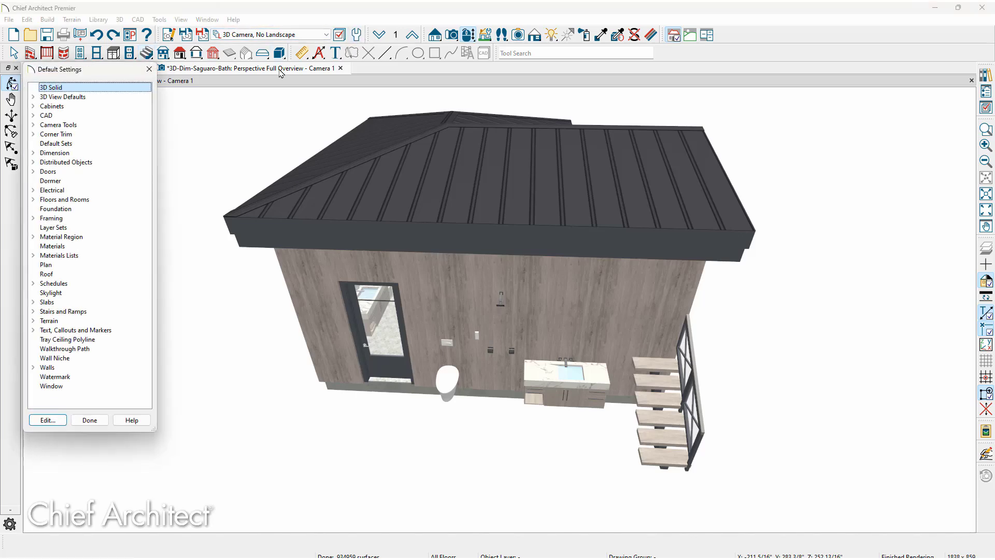
left_click(34, 152)
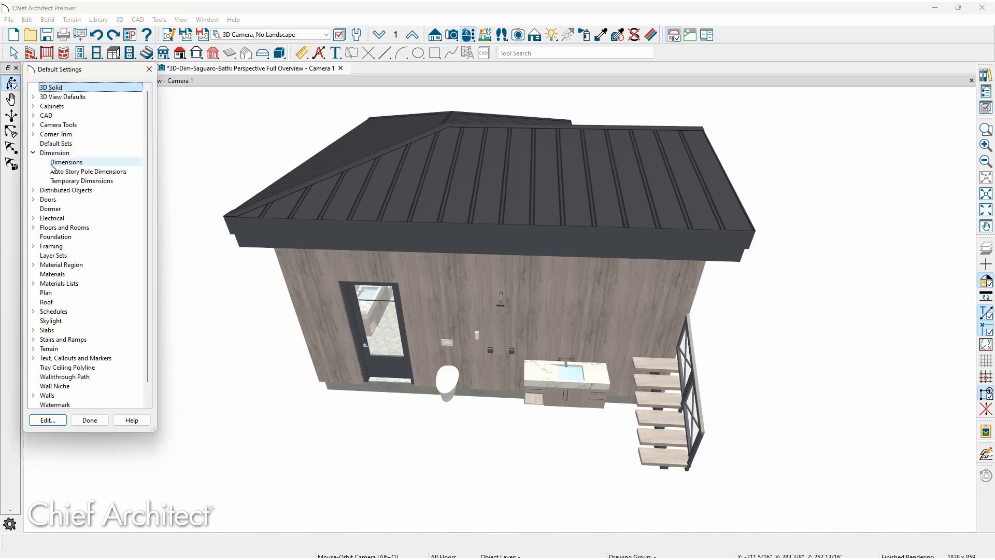
left_click(60, 173)
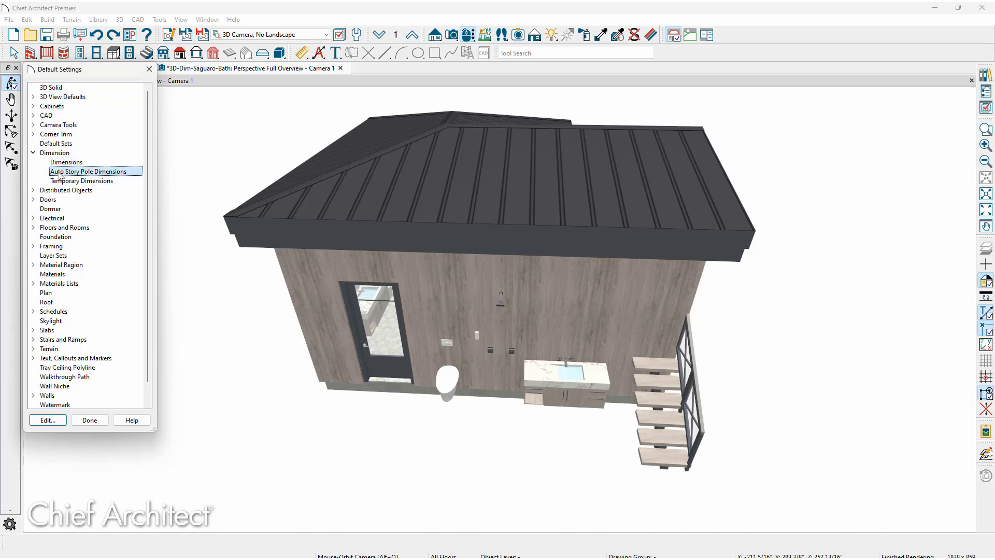
double_click(61, 175)
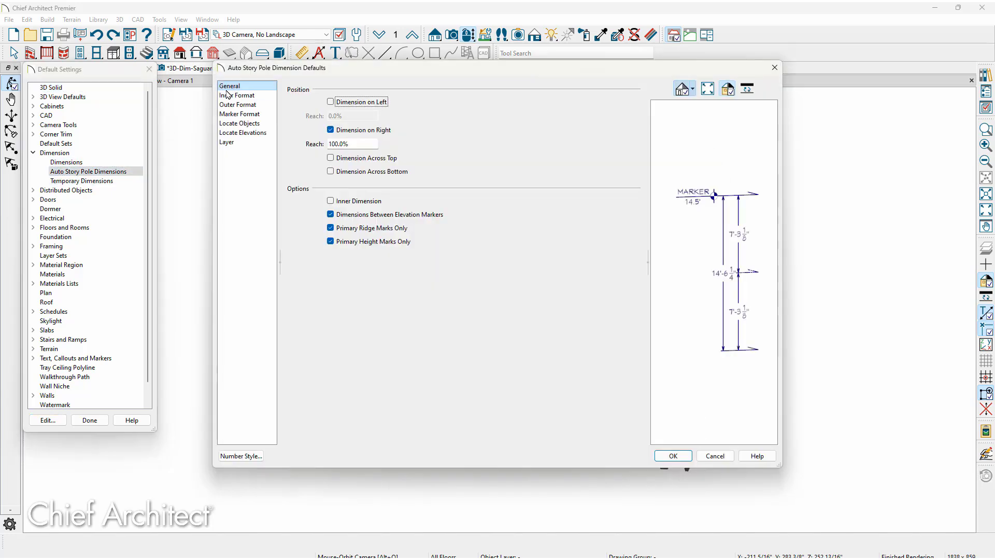
left_click(267, 133)
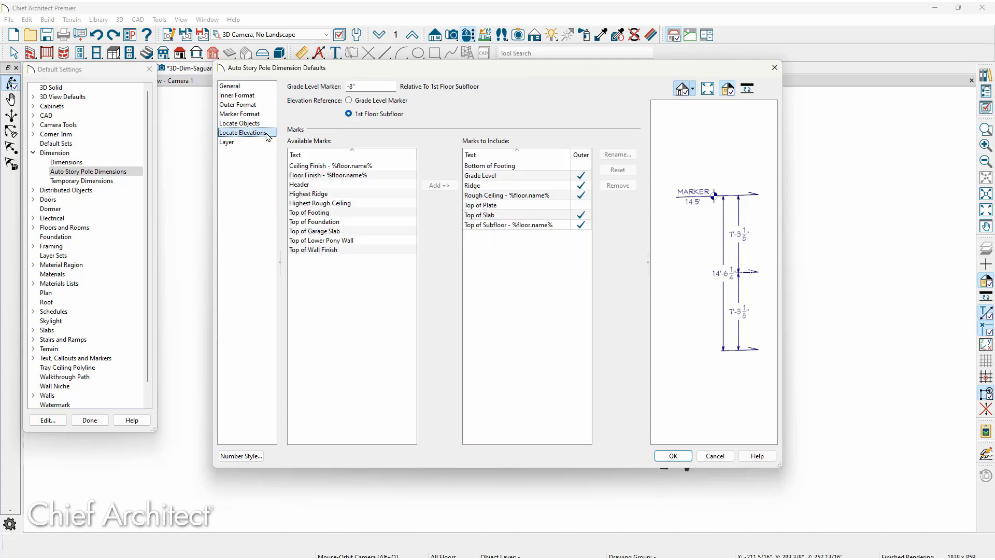
left_click(669, 456)
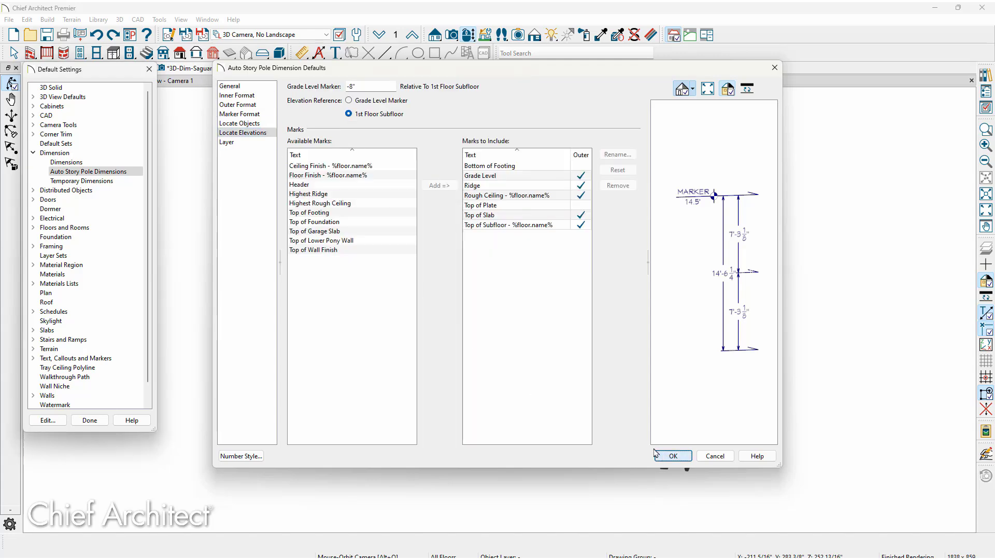
left_click(98, 420)
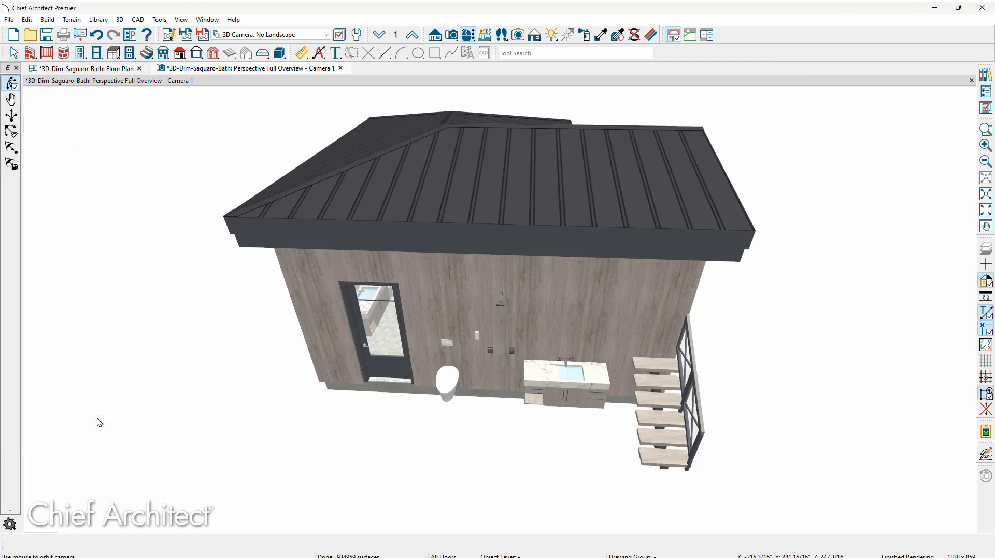
Generate automatic story pole dimensions in the full overview and check them beside the building.
left_click(319, 52)
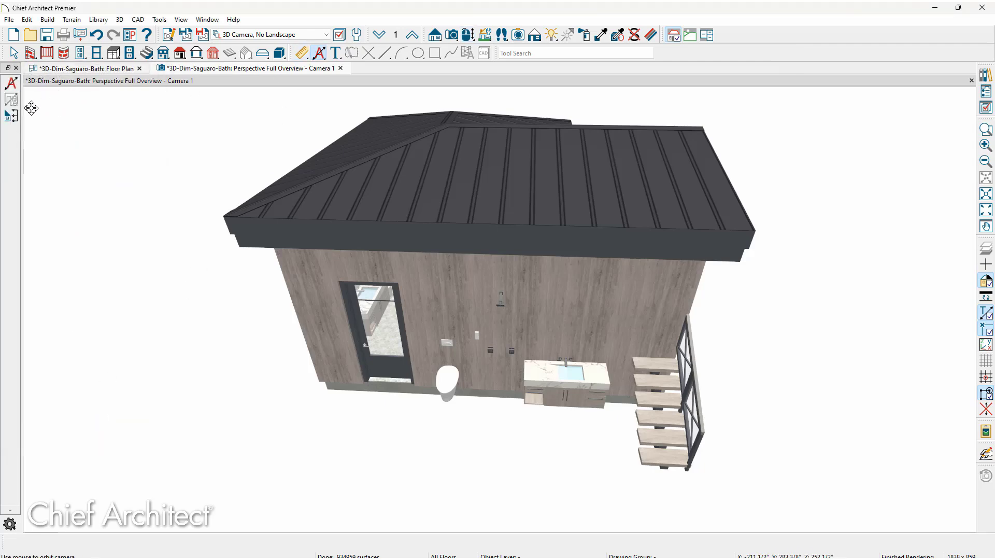
left_click(11, 116)
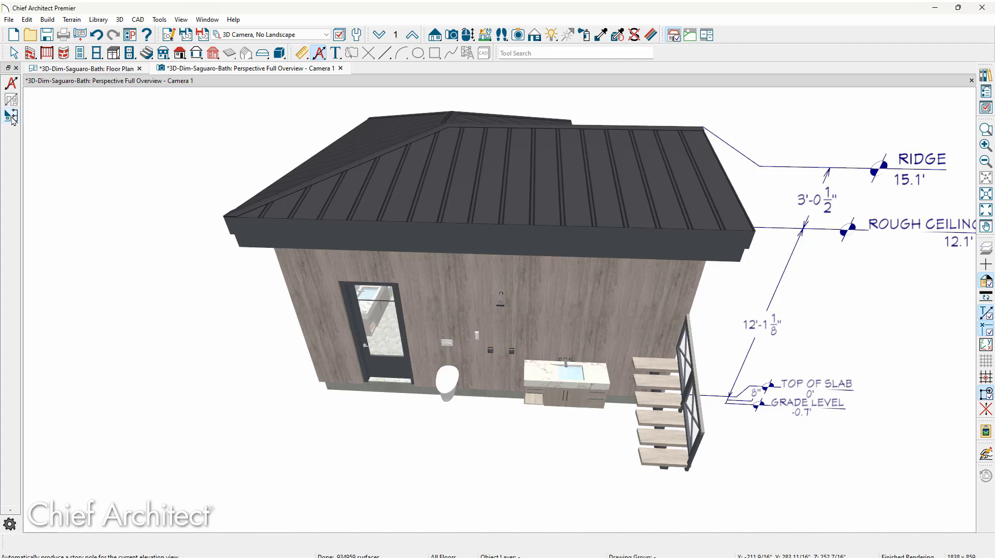
key("Right")
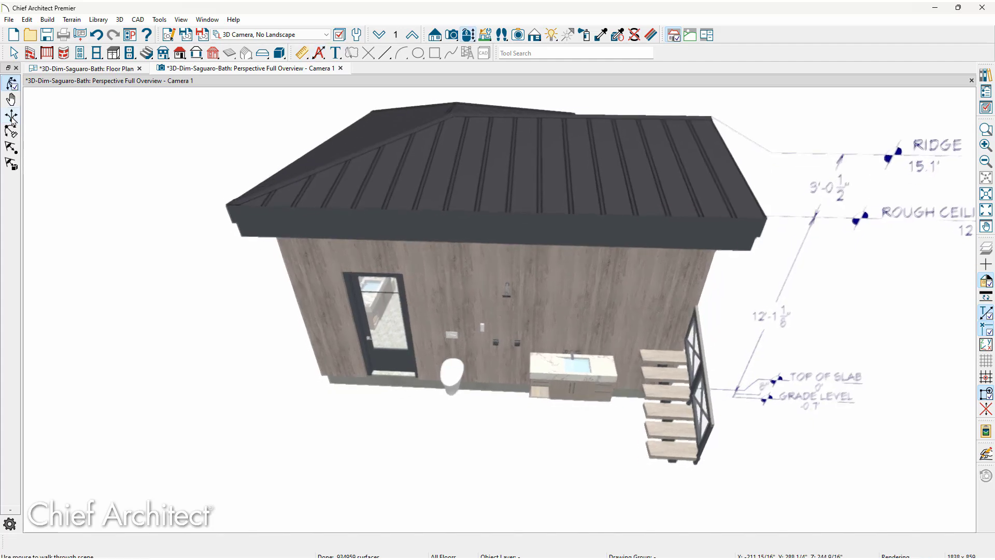
key("Up")
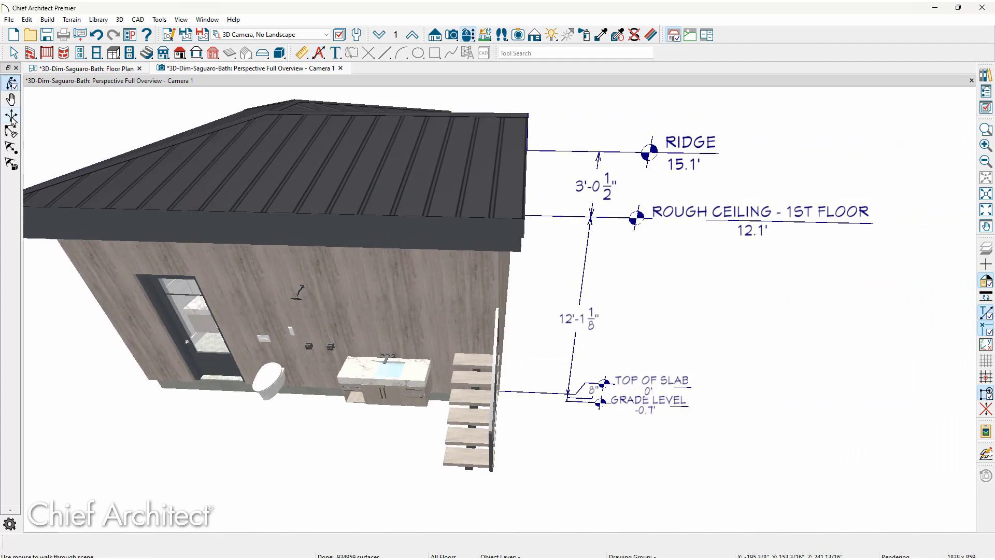
Examine the story pole dimensions from several angles around the building.
key("Up")
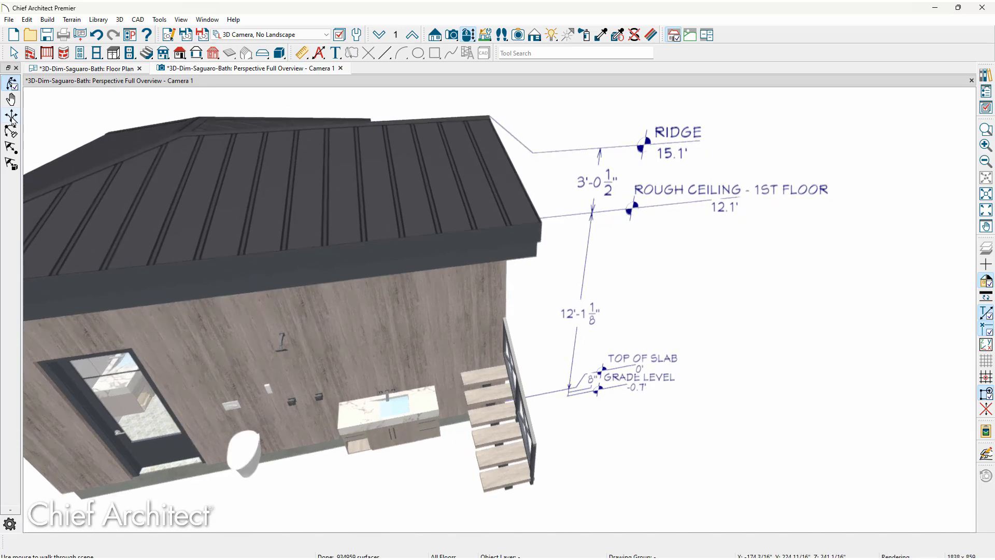
key("Right")
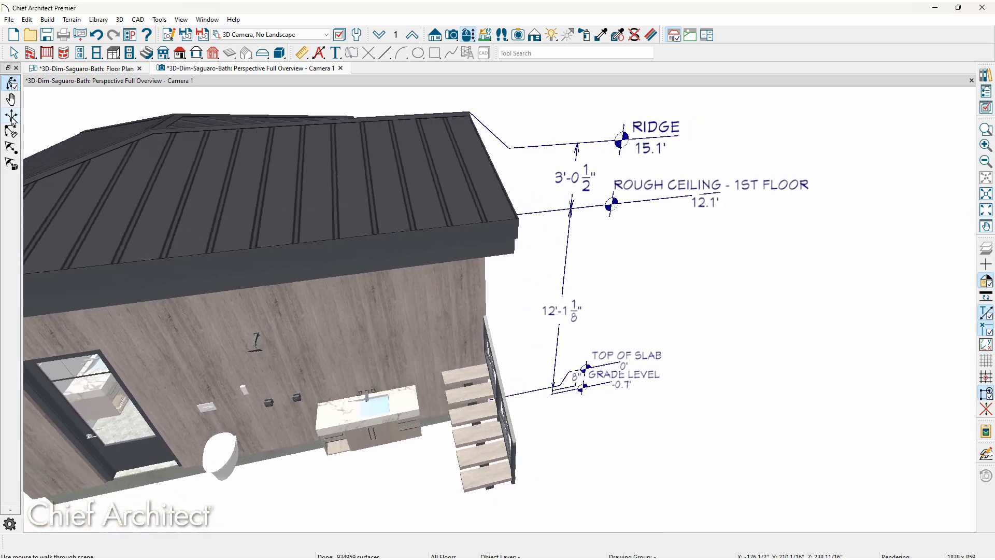
key("Down")
key("Left")
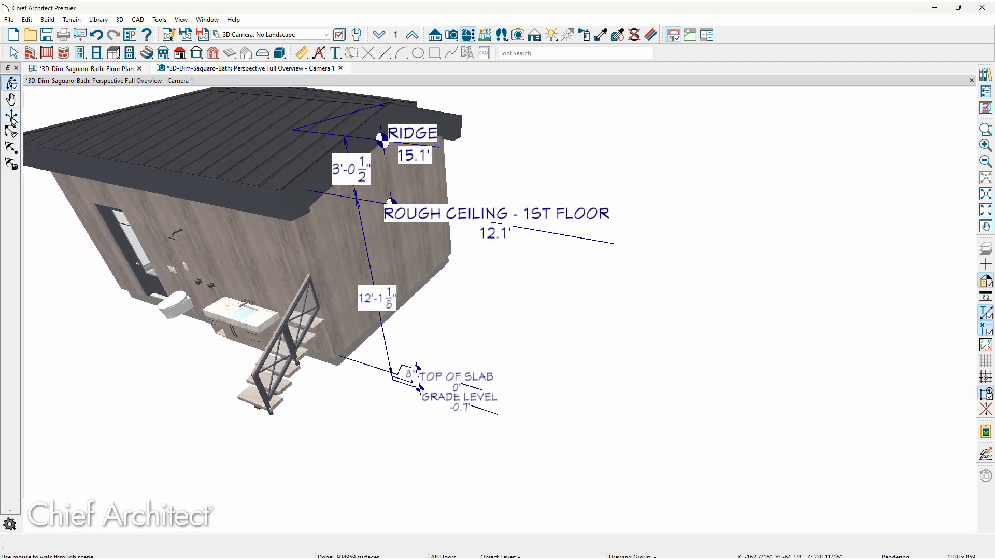
key("Up")
key("Right")
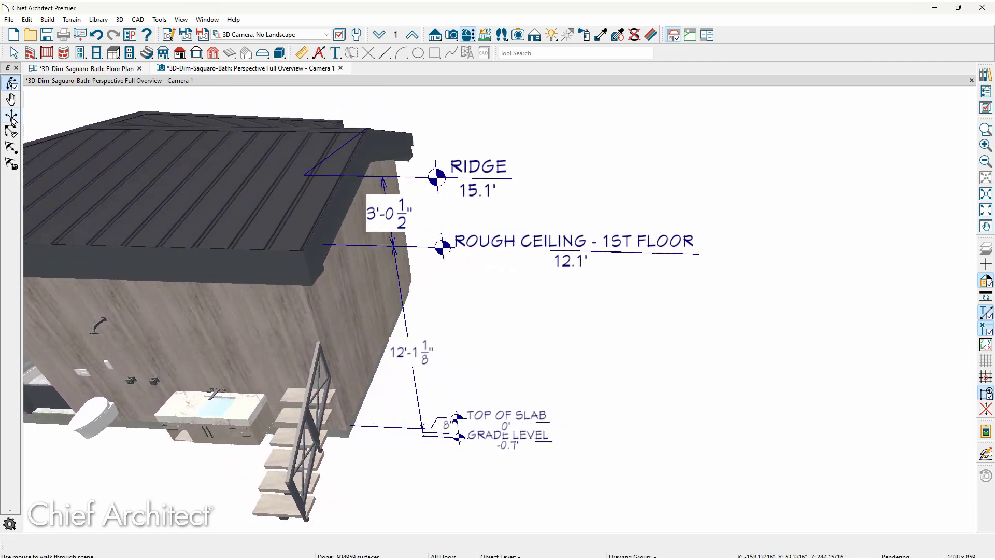
left_click_drag(260, 394, 306, 367)
scroll(290, 378, "down", 3)
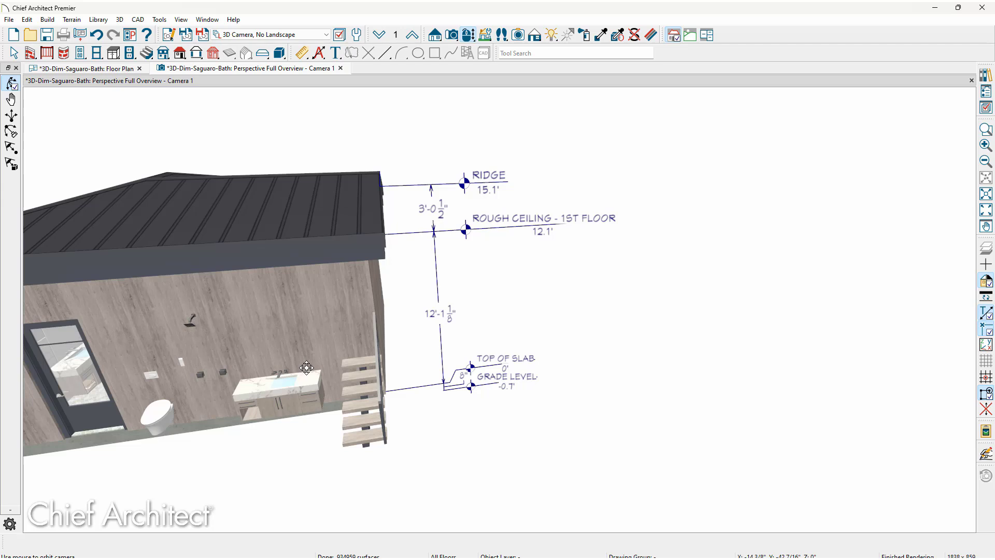
Move the story pole dimension line slightly closer to the building.
key("space")
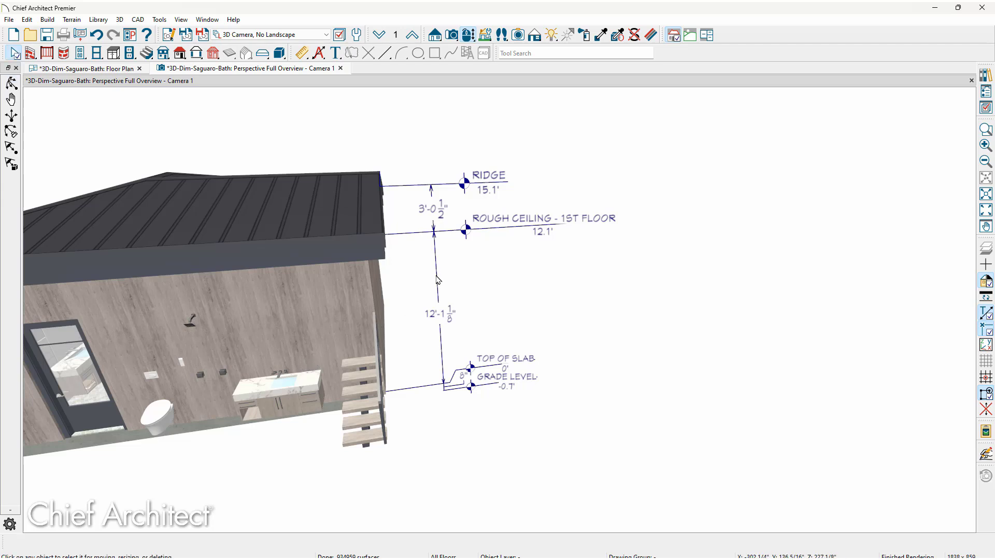
left_click(435, 277)
left_click_drag(430, 277, 420, 276)
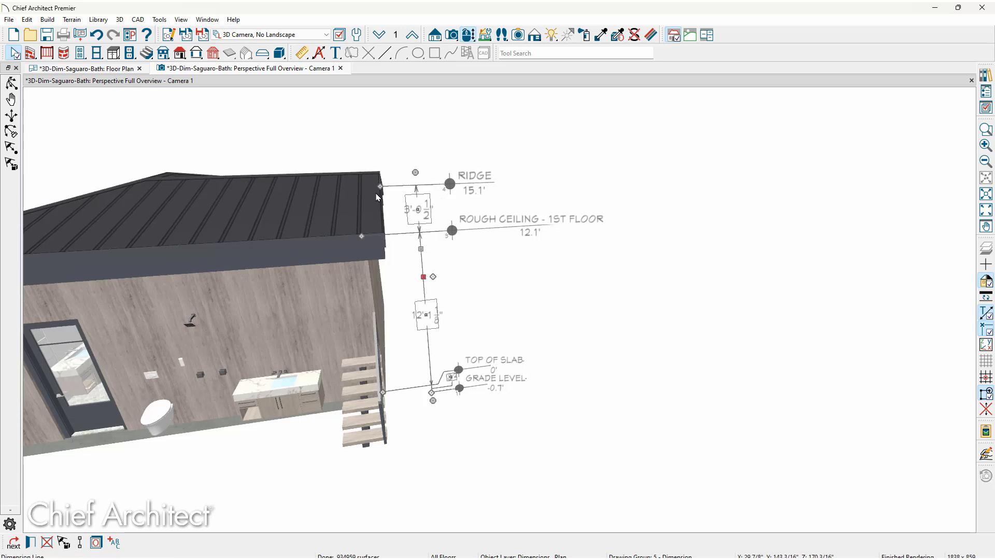
Remove the Ridge extension line from the story pole dimension and attach it again at the roof ridge.
left_click_drag(390, 189, 571, 268)
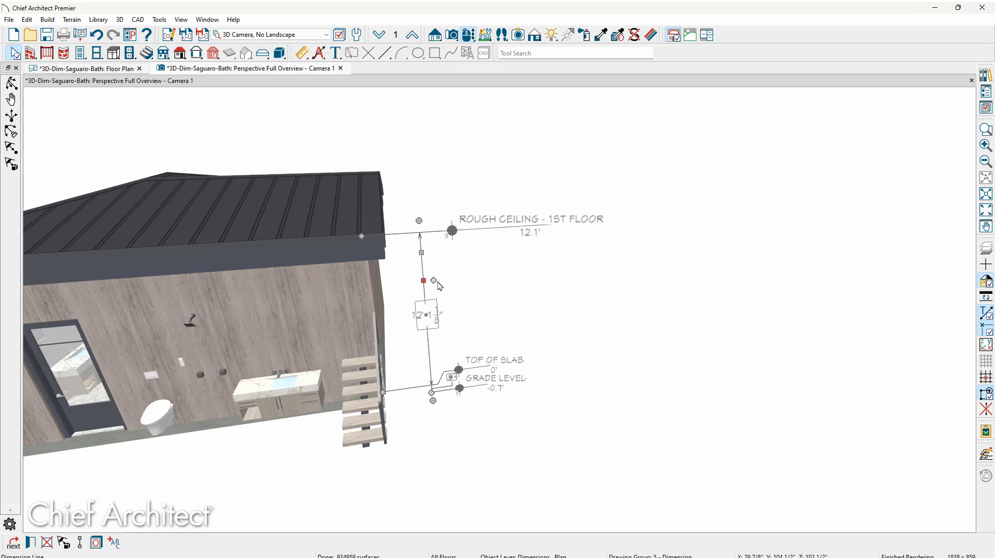
left_click_drag(428, 286, 394, 223)
left_click_drag(372, 186, 379, 184)
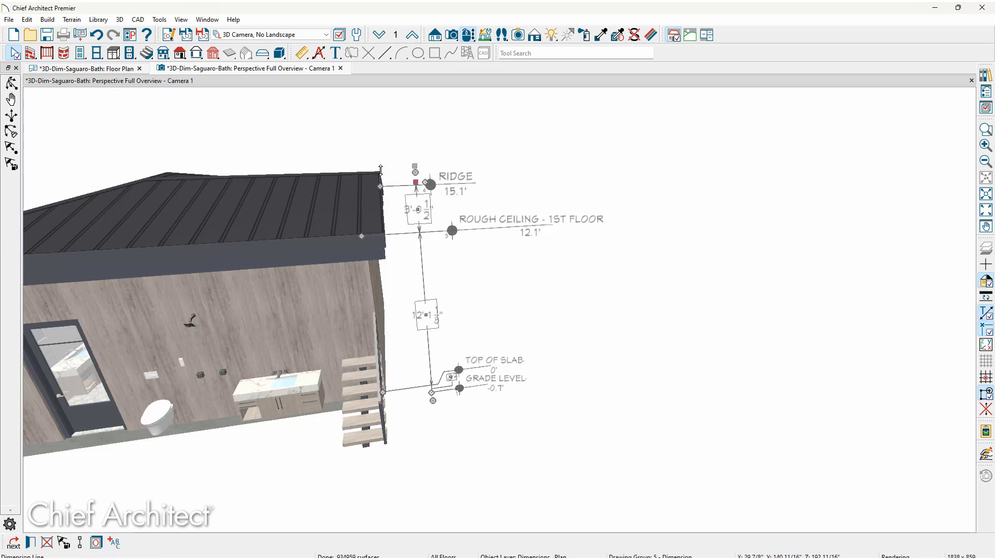
key("Escape")
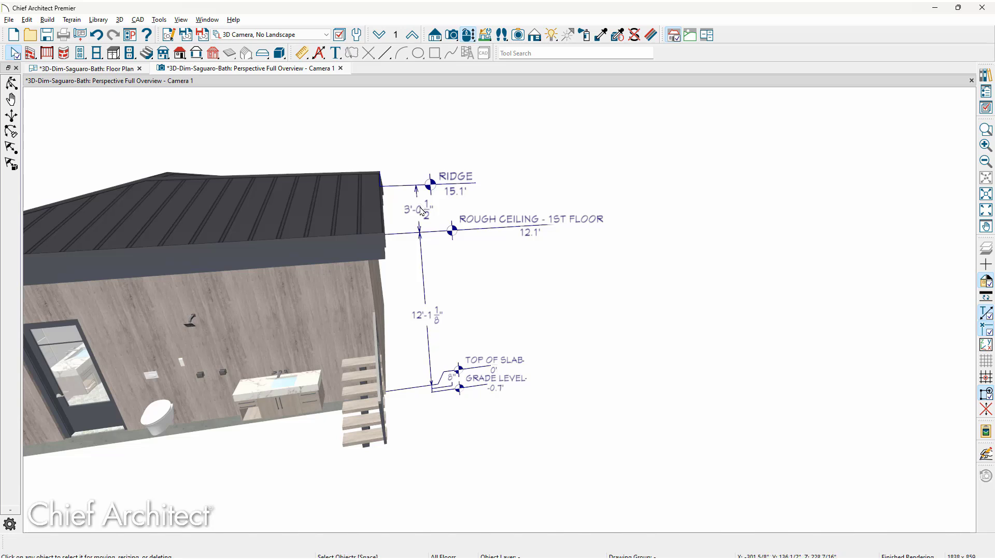
Set the full overview camera's dimension defaults to Kitchen and Bath Dimensions.
middle_click_drag(400, 367, 618, 346)
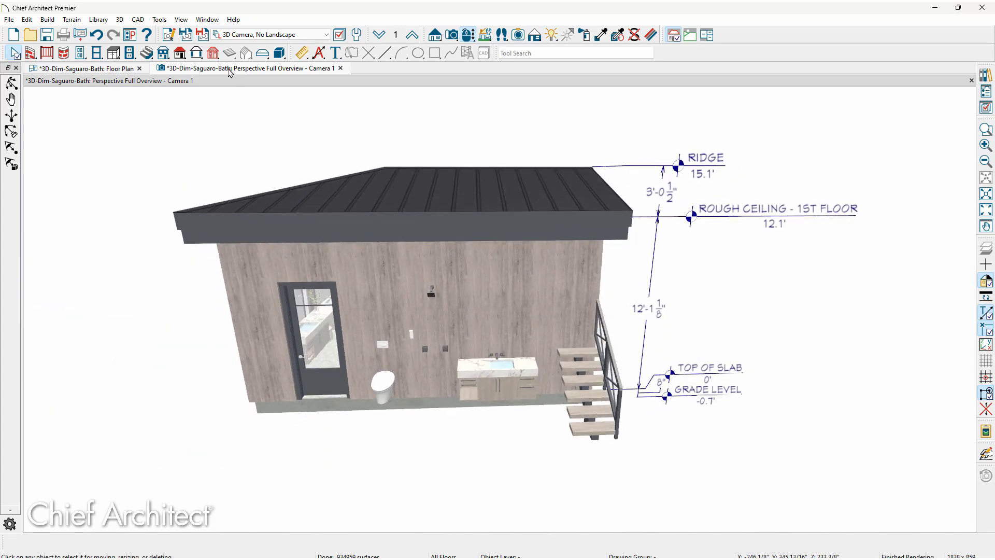
left_click(170, 35)
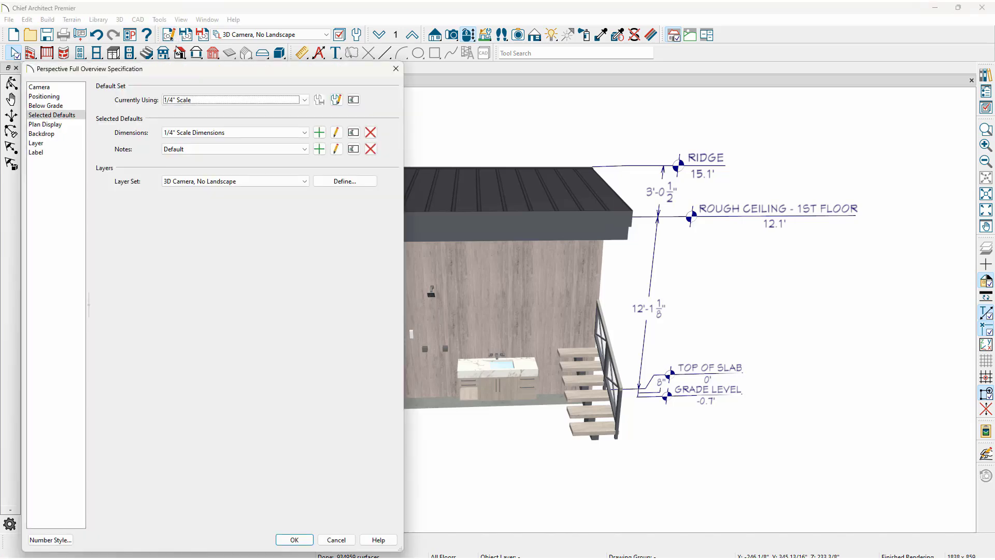
left_click(287, 136)
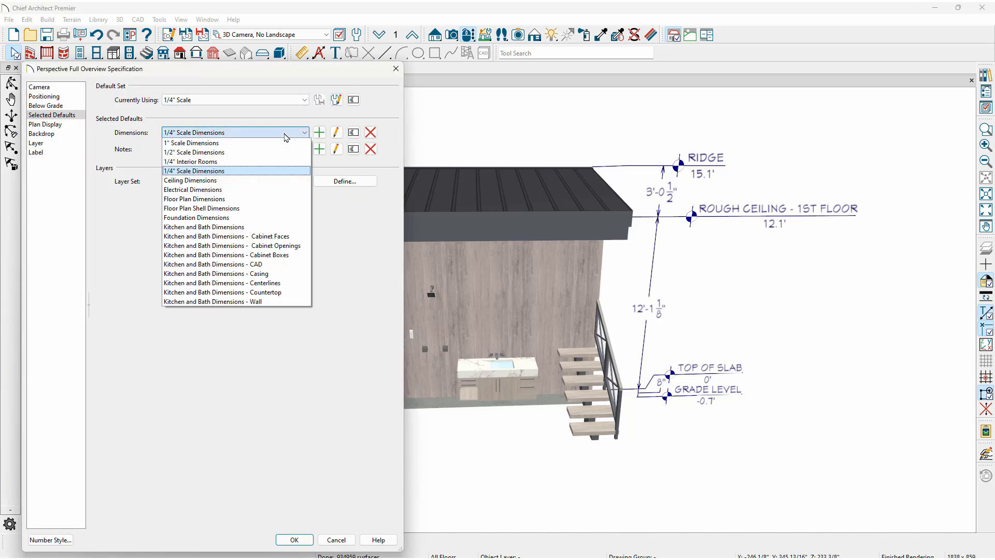
left_click(277, 228)
left_click(291, 539)
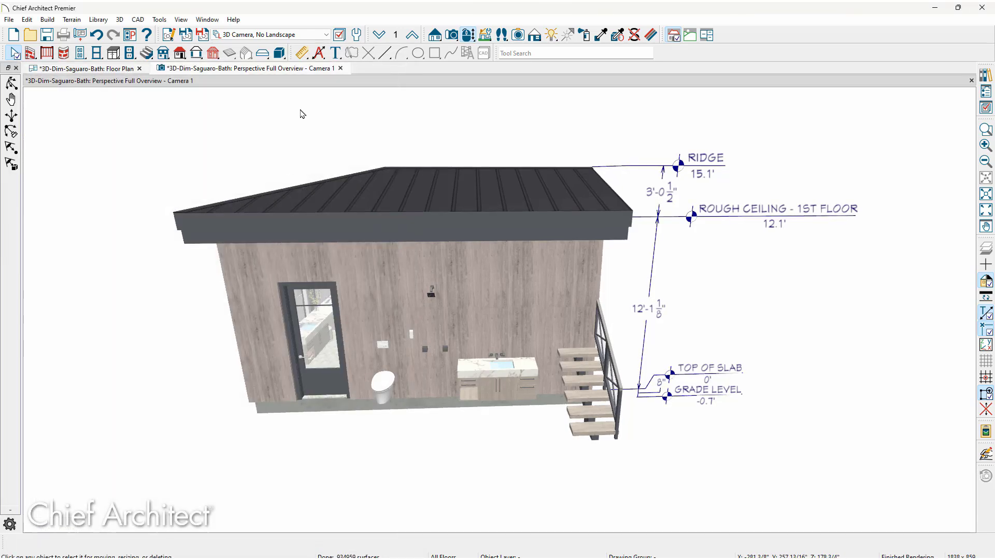
Start a manual dimension, accept the existing draw surface offset, and set the door-side wall as the drawing surface.
left_click(306, 54)
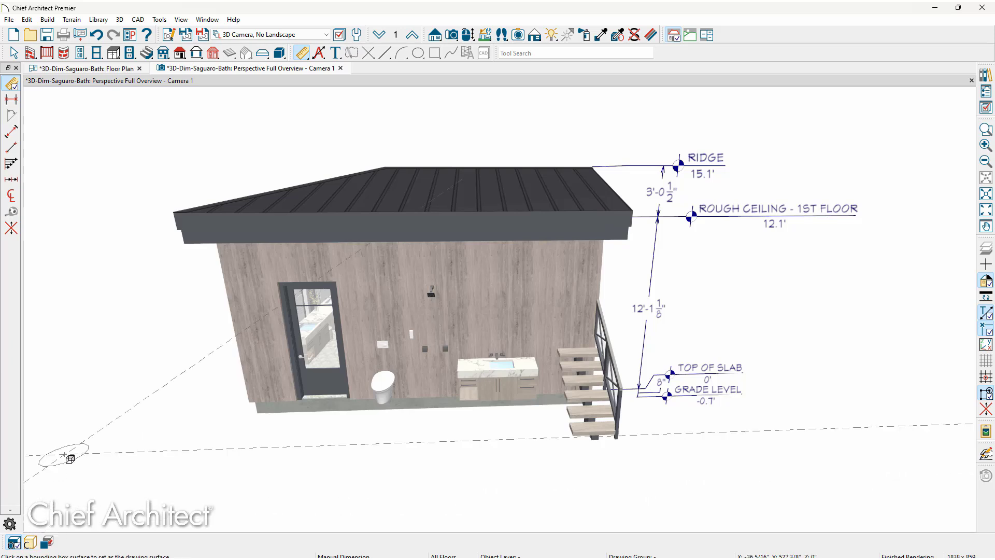
left_click(47, 543)
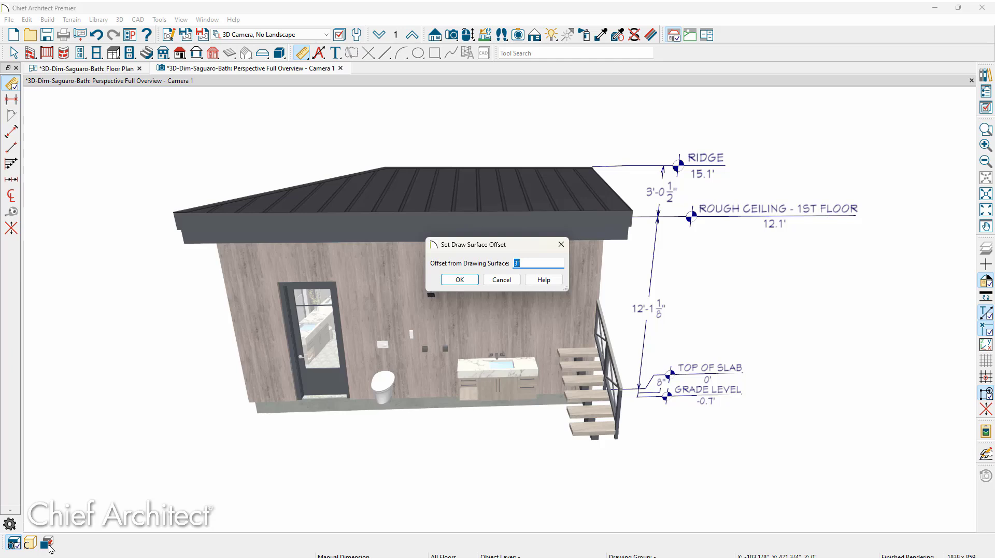
left_click(447, 282)
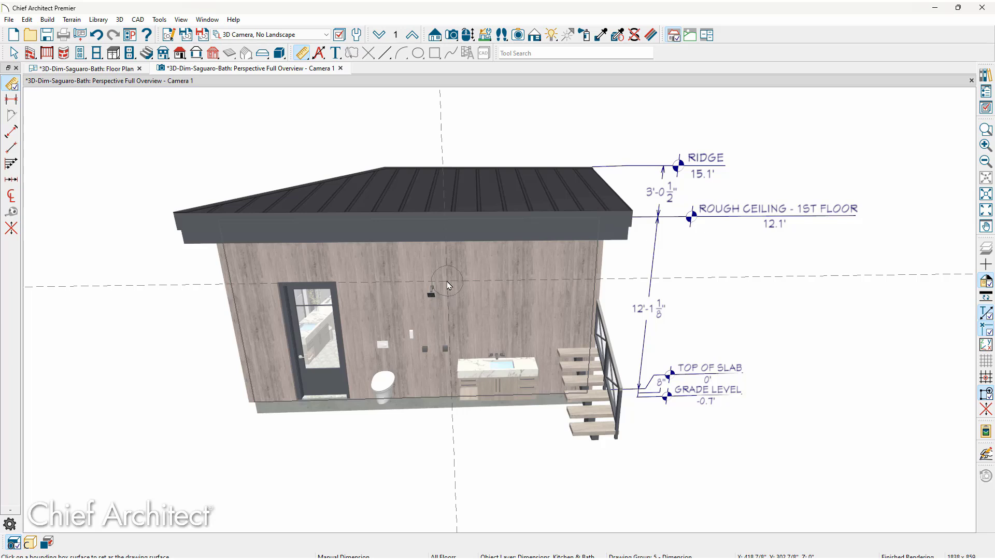
left_click(449, 284)
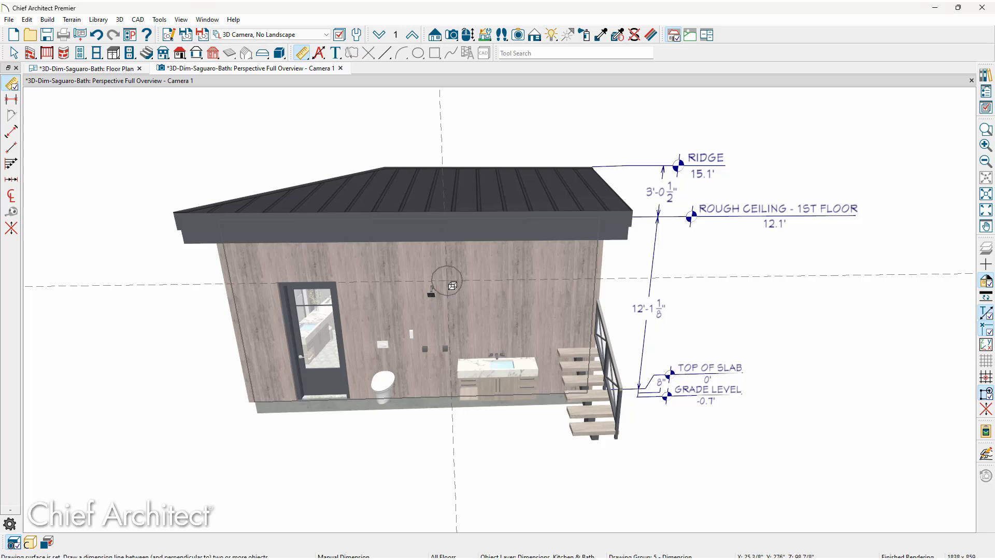
left_click_drag(450, 285, 399, 287)
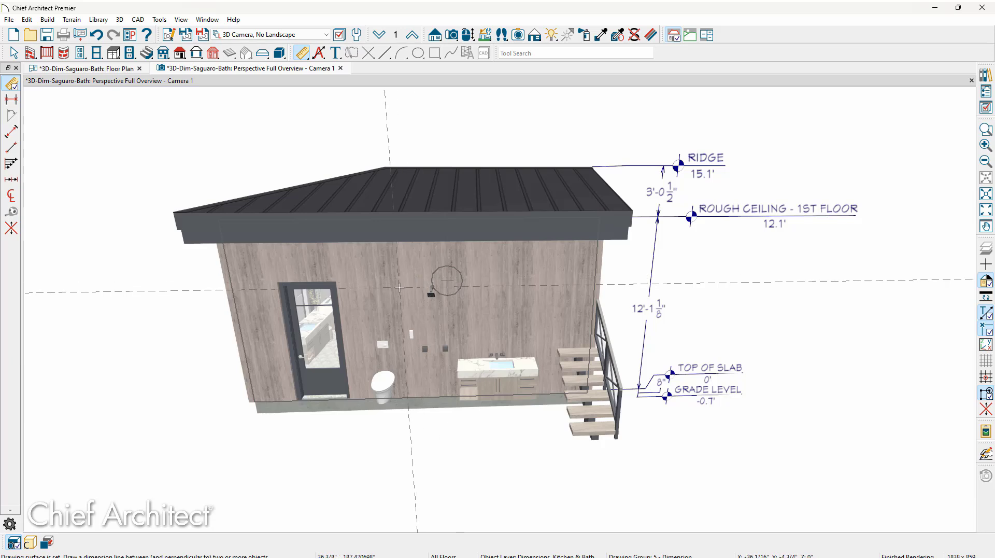
left_click_drag(400, 288, 23, 88)
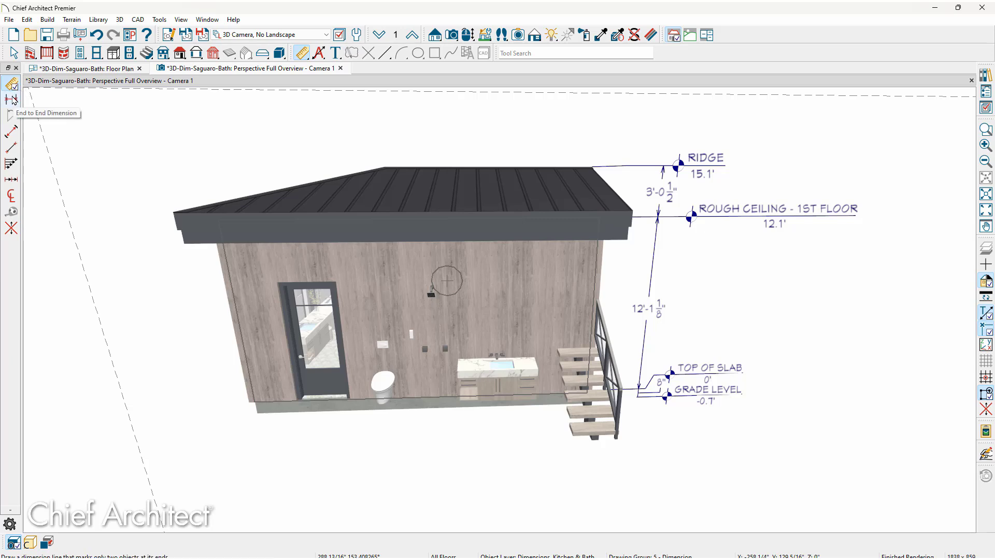
Draw an End to End Dimension across the full length of the door-side wall, above the door.
left_click(12, 100)
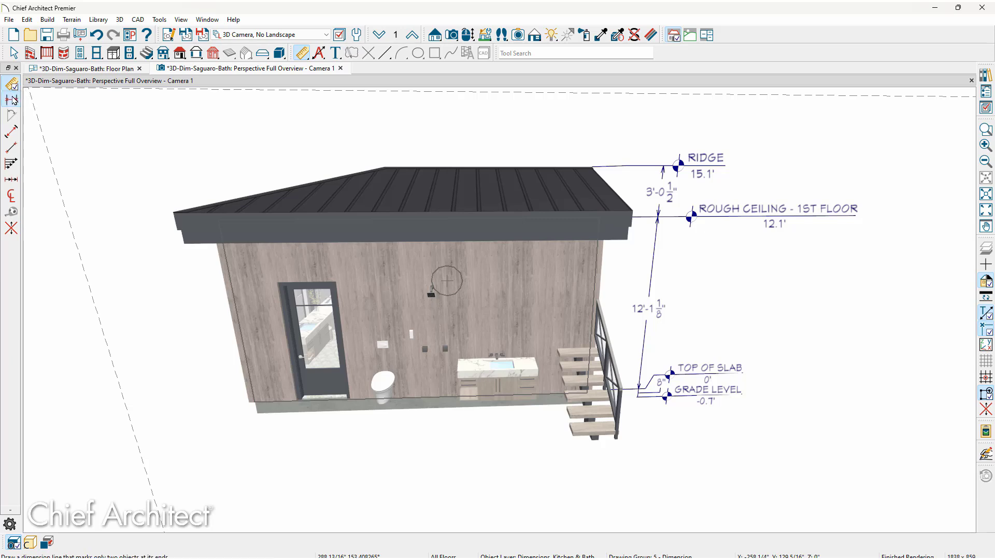
left_click(382, 275)
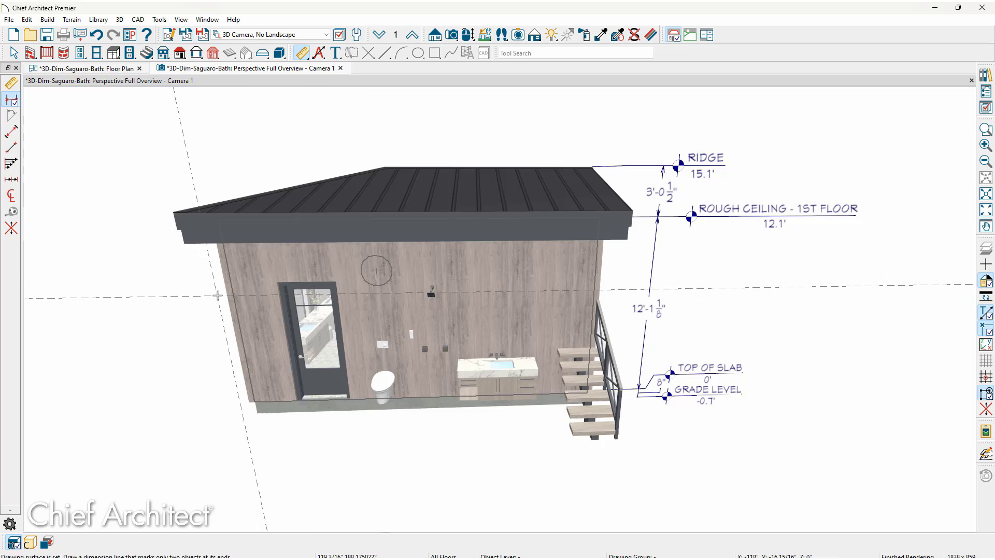
left_click_drag(213, 275, 611, 271)
Draw a manual dimension along the base of the door-side wall, locating the door and the vanity cabinets.
scroll(474, 433, "up", 5)
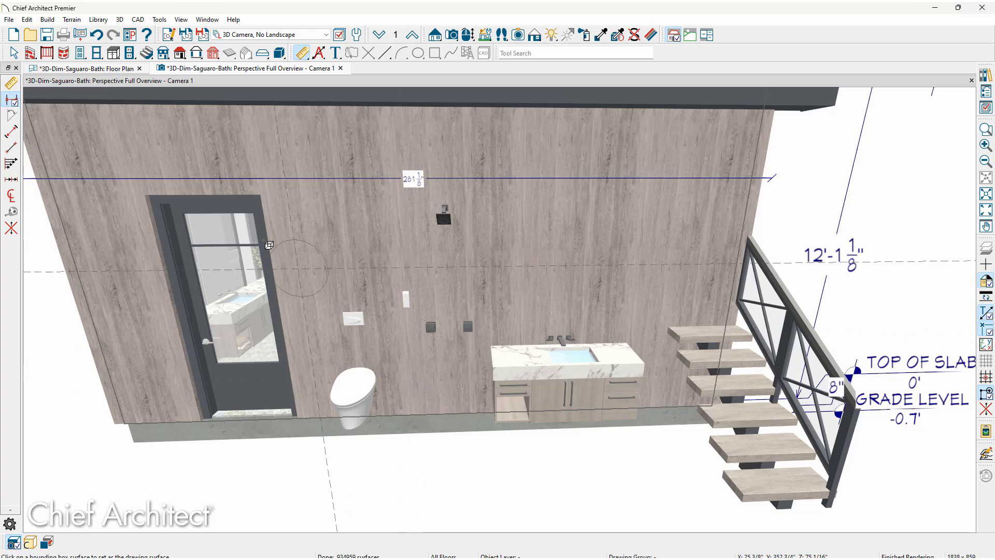
left_click(11, 88)
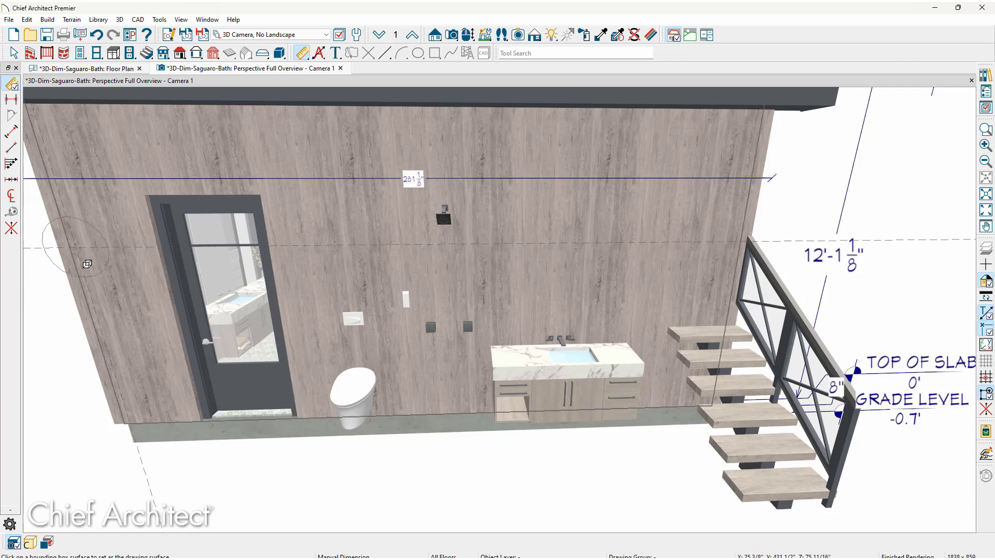
left_click(115, 291)
mouse_move(118, 294)
left_mouse_down()
mouse_move(67, 412)
mouse_move(492, 410)
mouse_move(662, 386)
mouse_move(739, 390)
left_mouse_up()
key("space")
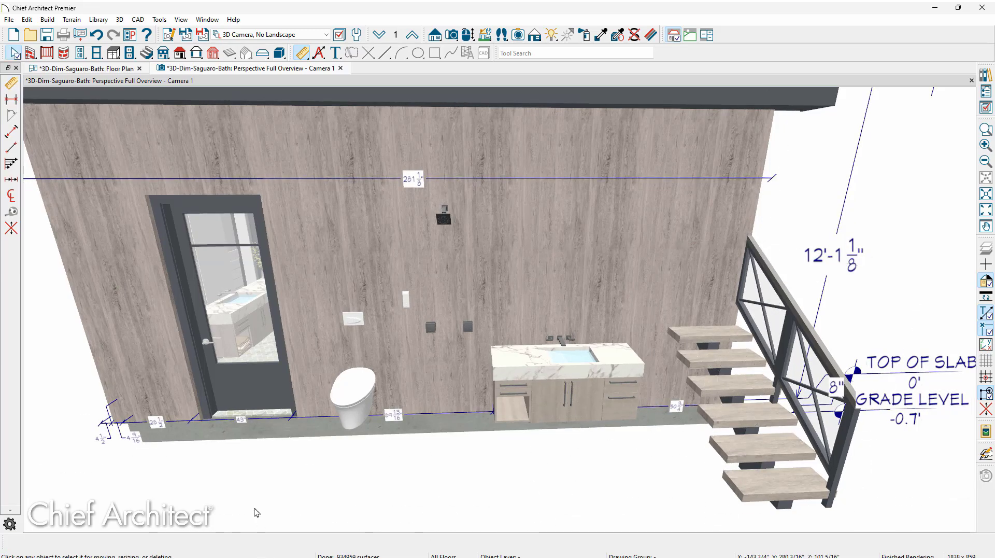
Remove the window exterior casing extension line from the base dimension at the wall corner beside the door.
middle_click_drag(248, 488, 264, 533)
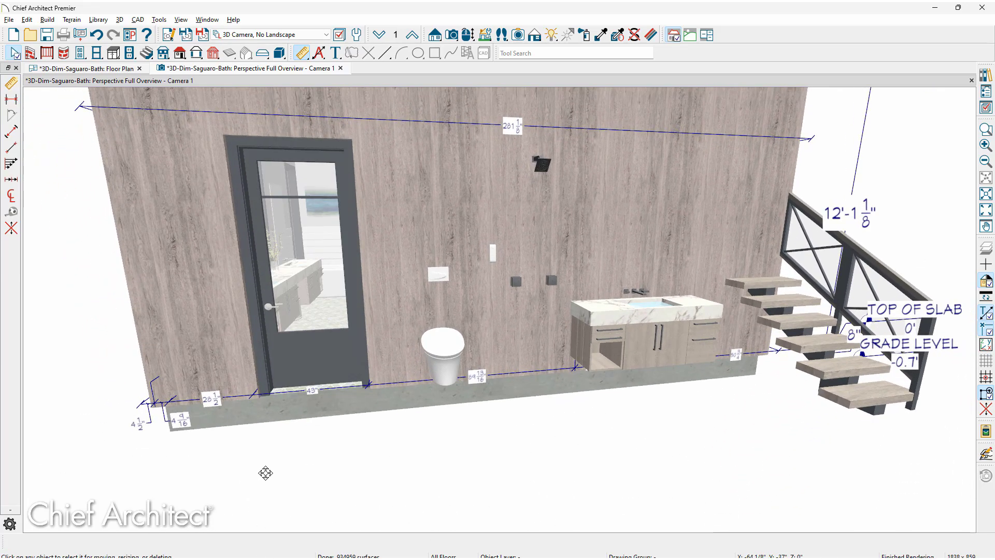
left_click(194, 404)
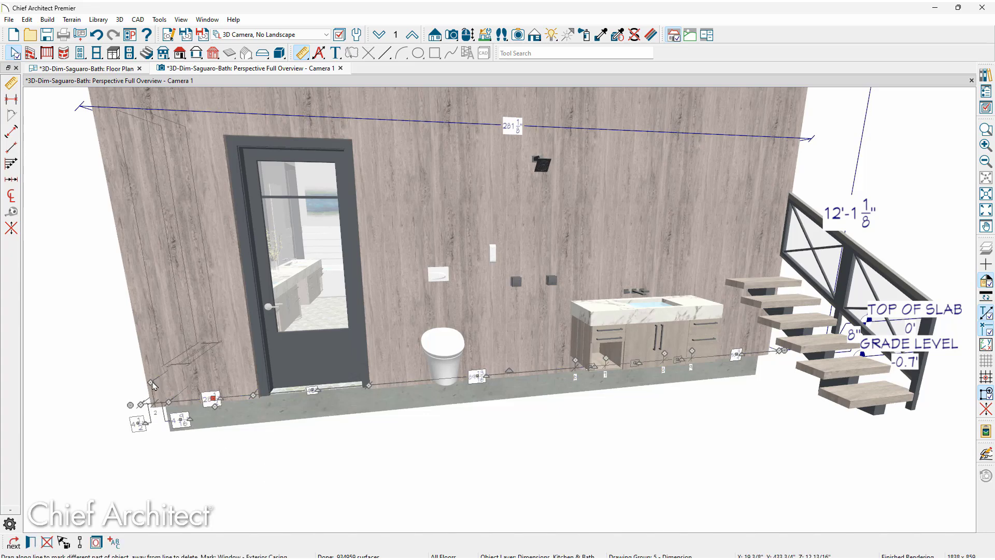
left_click_drag(144, 383, 72, 384)
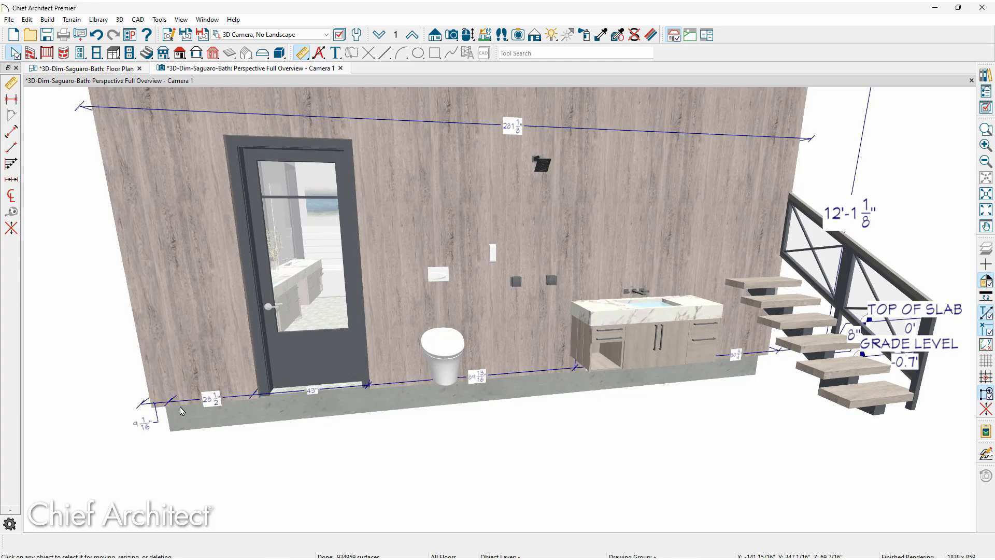
Add a locating point for the toilet's centerline to the base dimension line.
scroll(361, 415, "up", 5)
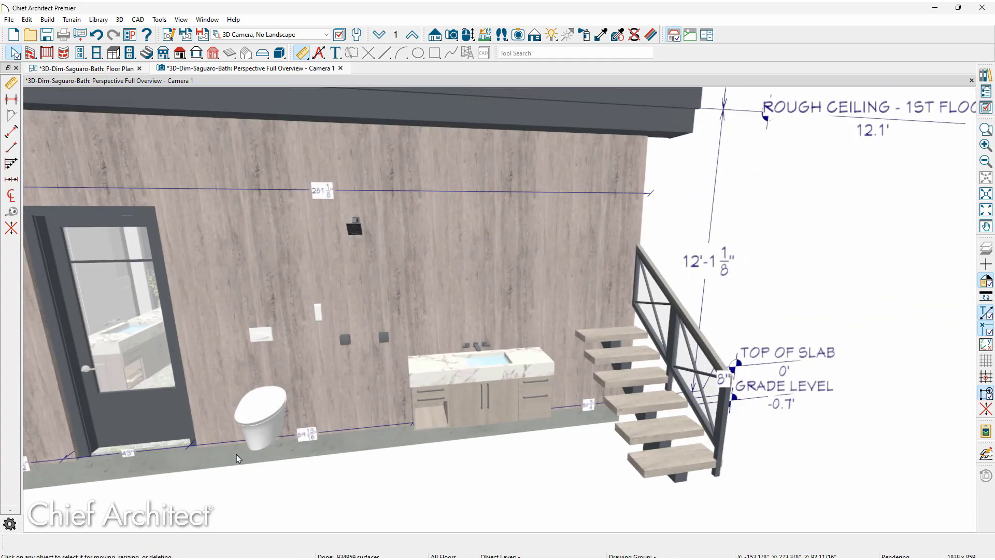
left_click(289, 438)
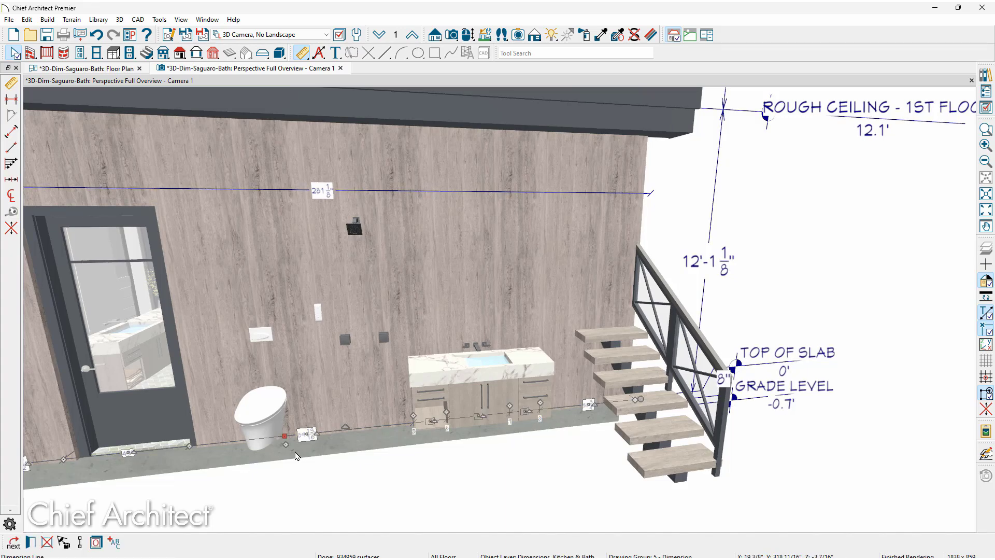
left_click_drag(286, 445, 256, 412)
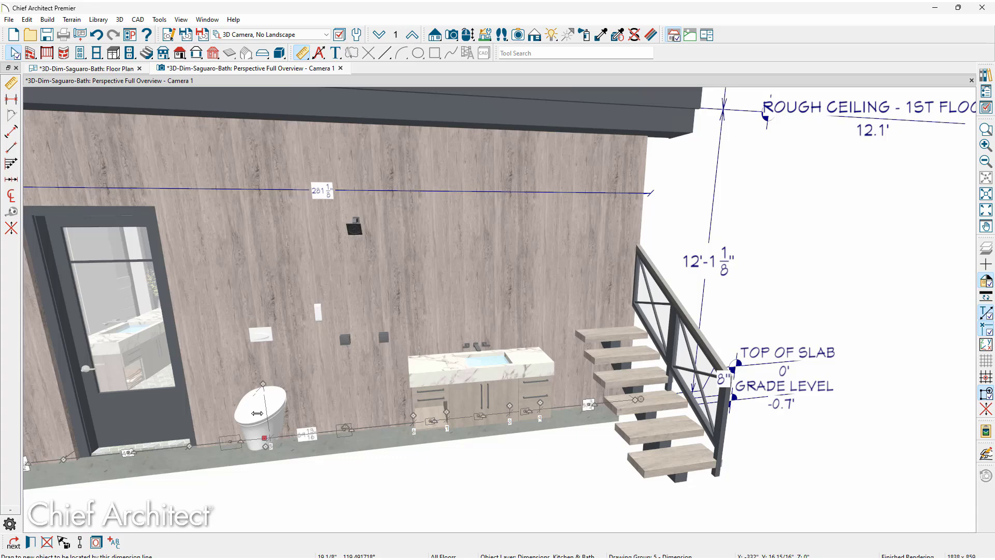
left_click(303, 479)
Move the base dimension line outward from the wall so it runs past the front of the toilet.
scroll(311, 450, "up", 2)
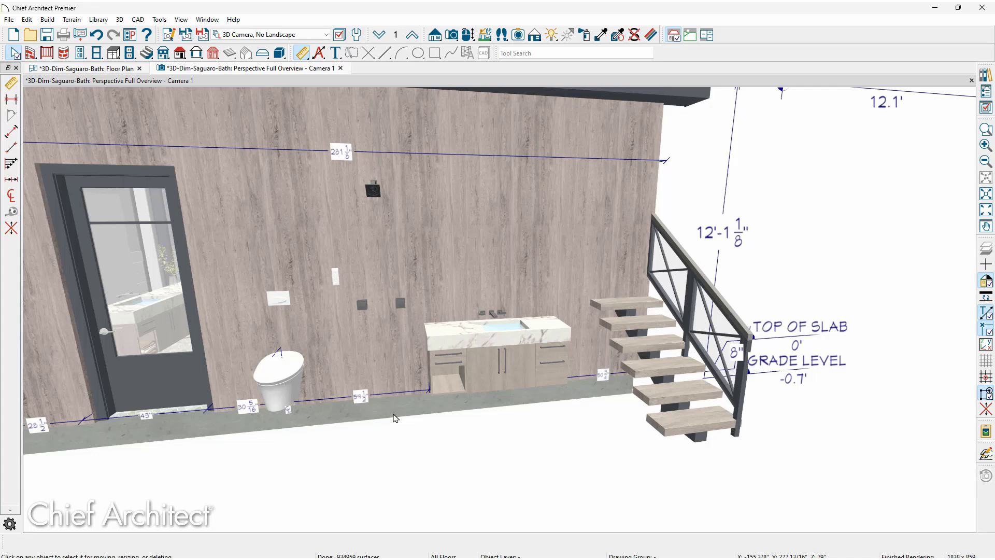
middle_click_drag(374, 394, 424, 379)
scroll(648, 356, "up", 3)
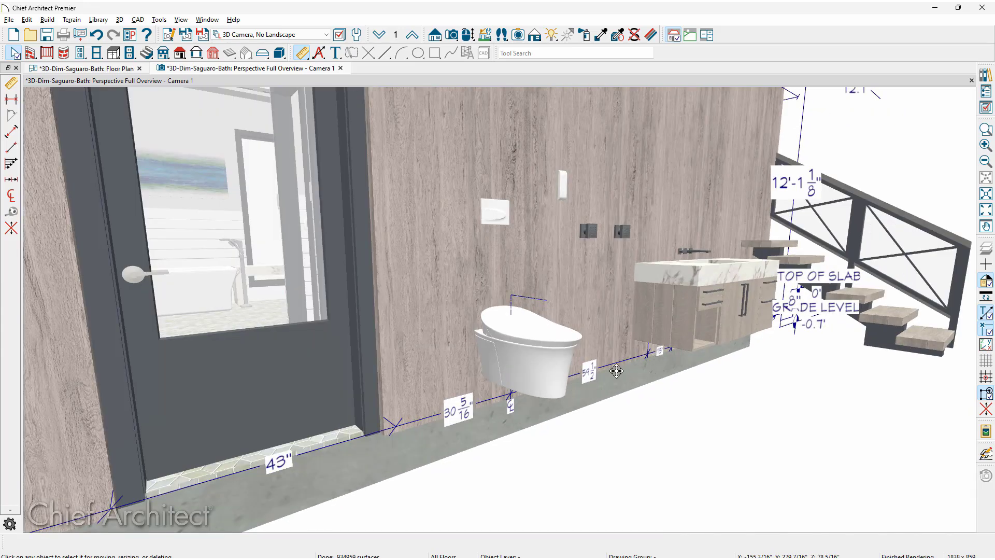
middle_click_drag(616, 371, 635, 419)
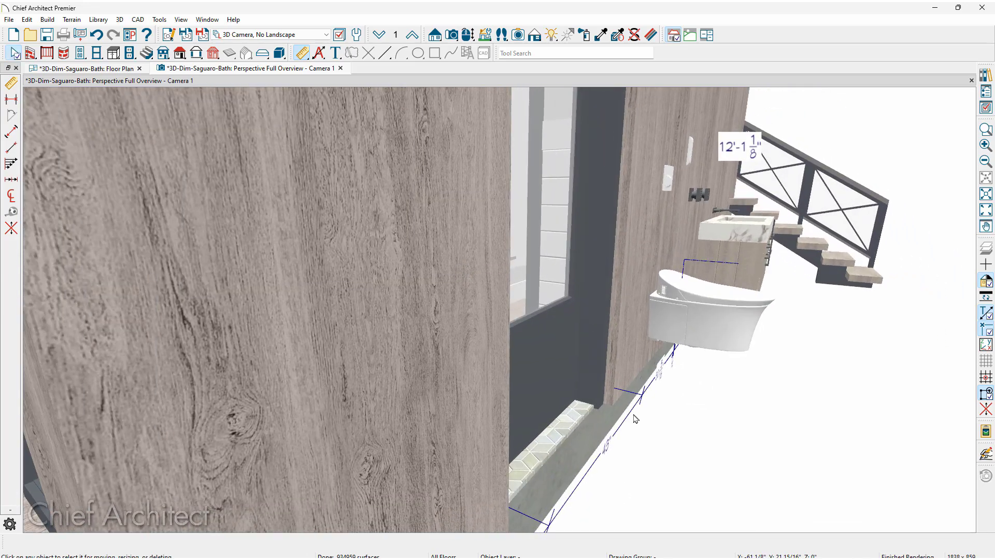
left_click(632, 418)
left_click_drag(633, 419, 756, 419)
key("Escape")
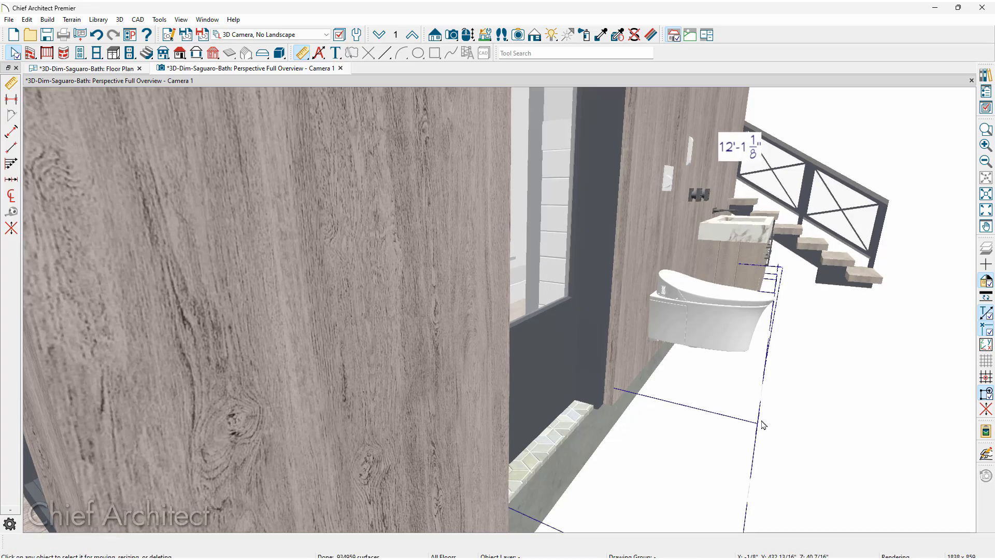
Close the perspective overview camera of the bath's exterior wall without saving it.
scroll(761, 423, "down", 3)
middle_click_drag(757, 423, 694, 469)
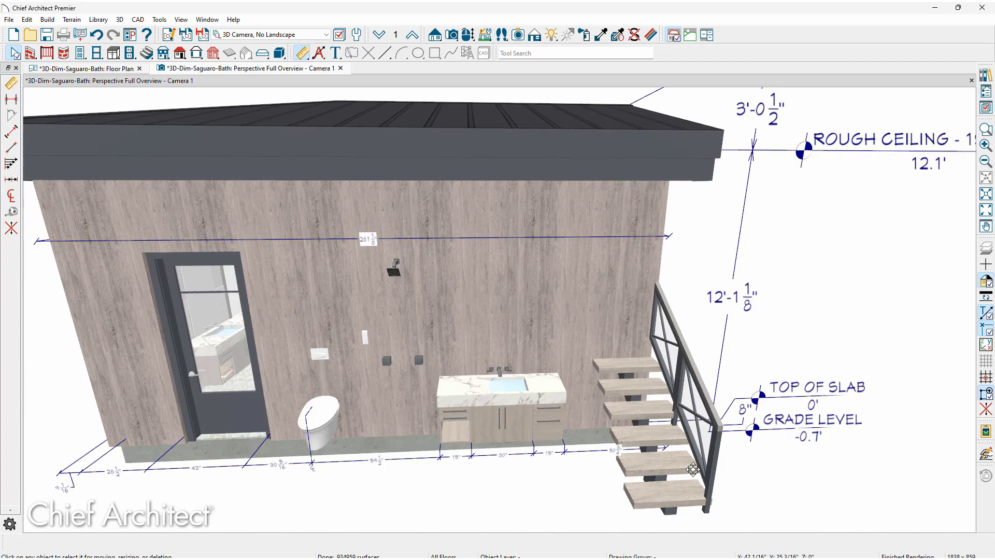
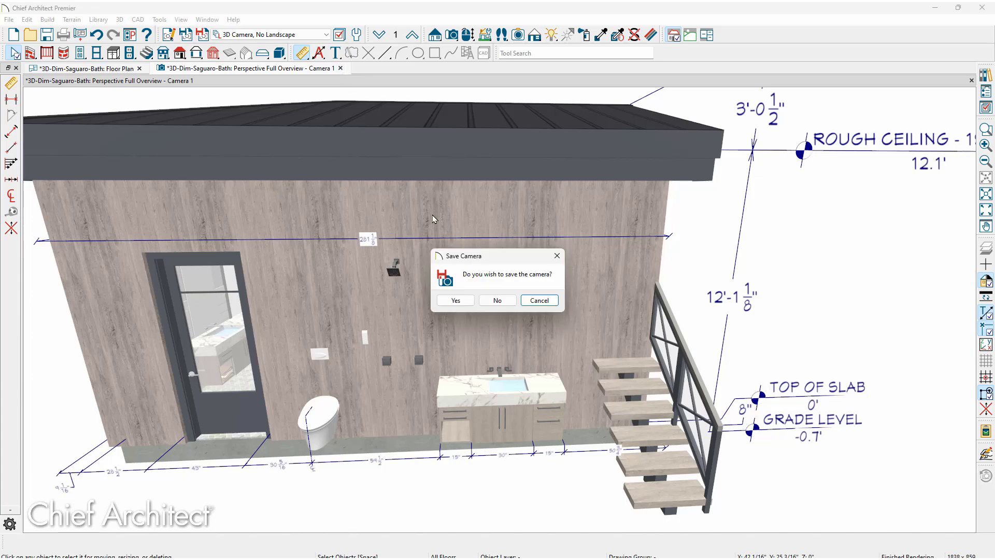
left_click(496, 300)
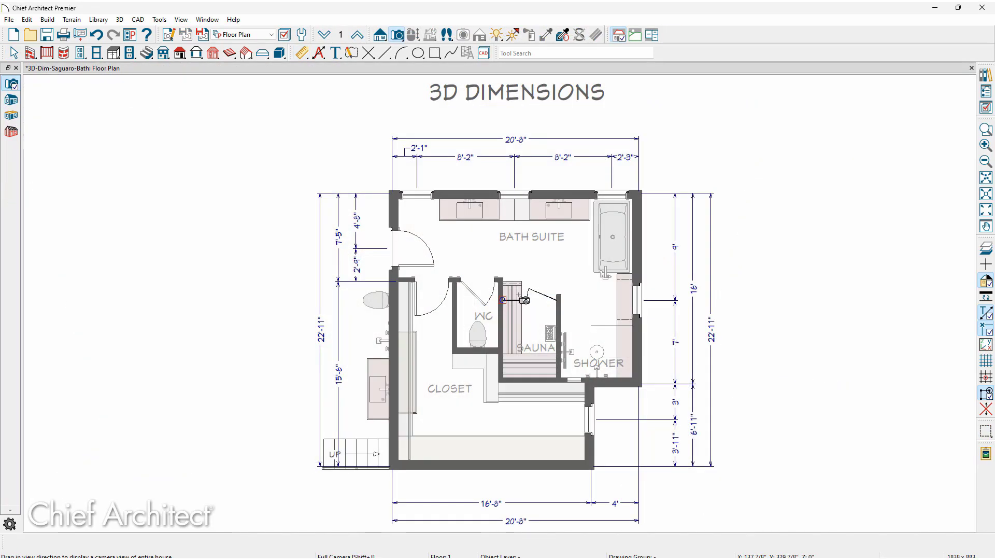
Create a full camera facing the double vanity and review which dimension defaults it uses.
left_click_drag(548, 284, 533, 244)
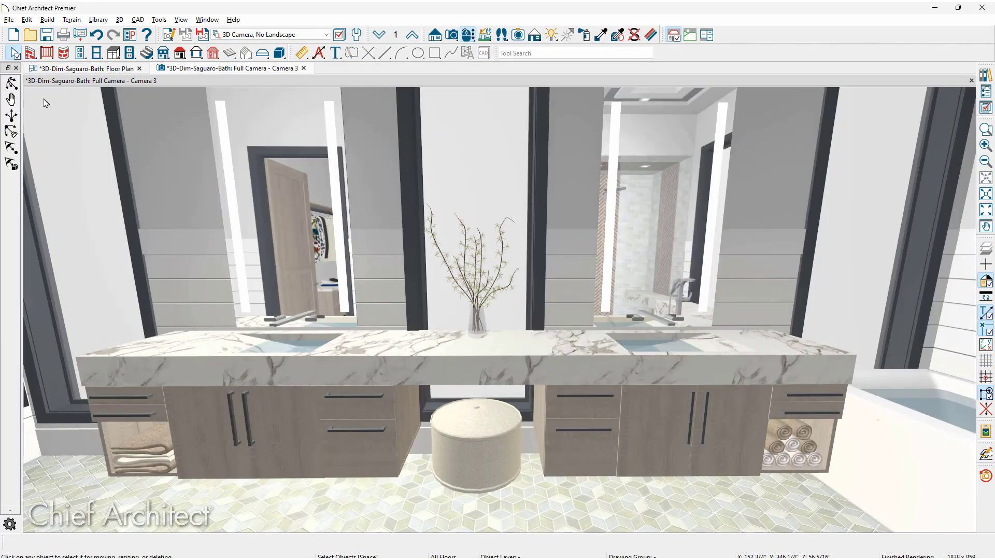
left_click(169, 35)
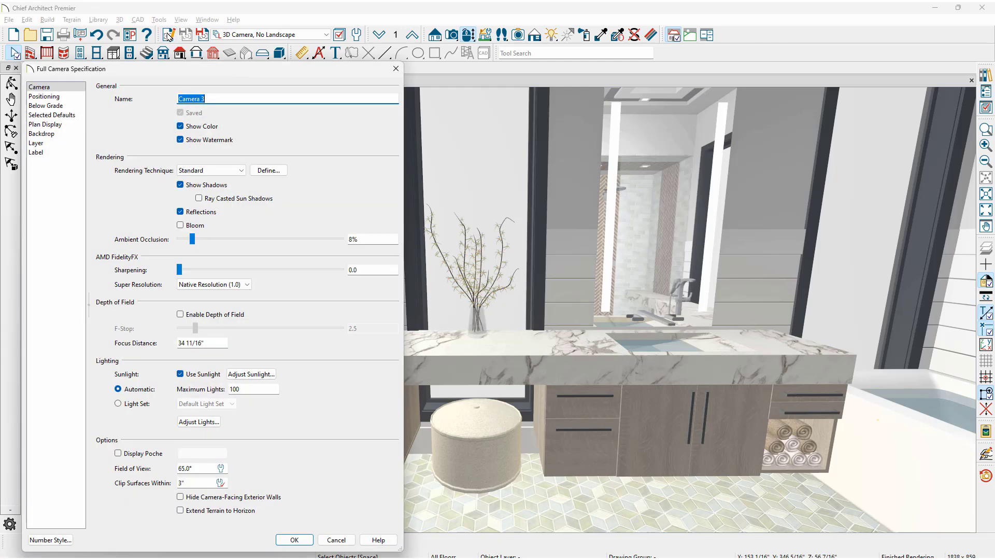
left_click(80, 116)
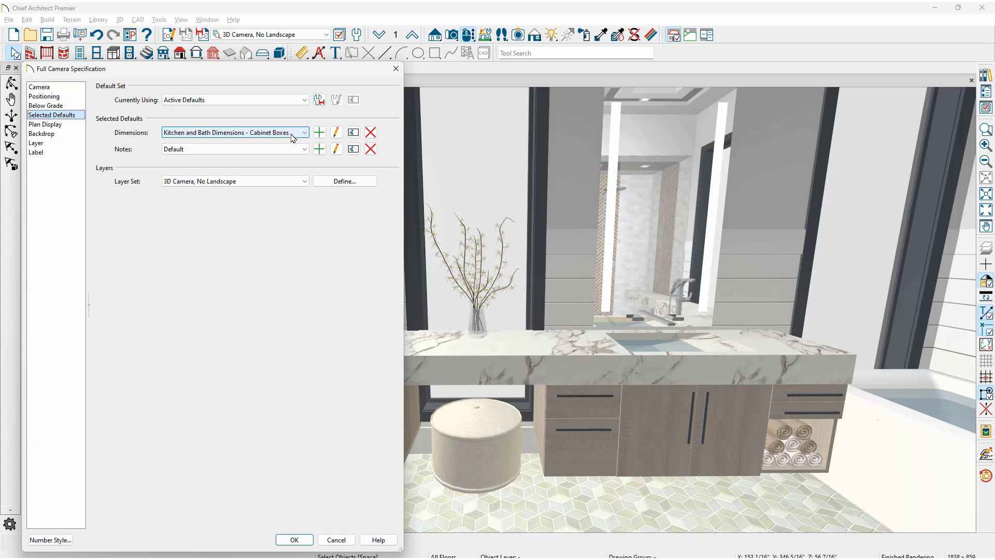
left_click(396, 68)
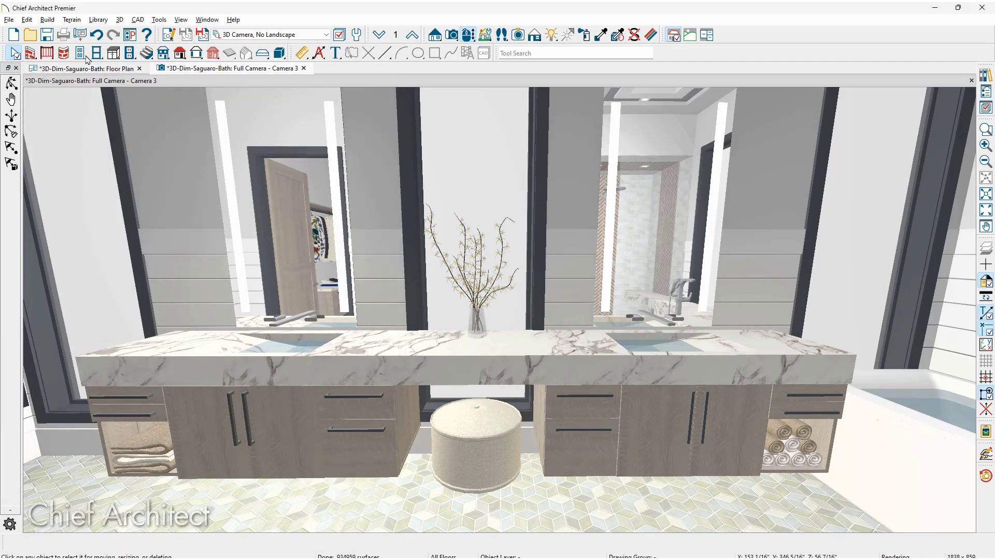
Draw a manual dimension across the double vanity's cabinet fronts, accepting the current drawing surface offset, and lower it to the floor in front.
left_click(302, 53)
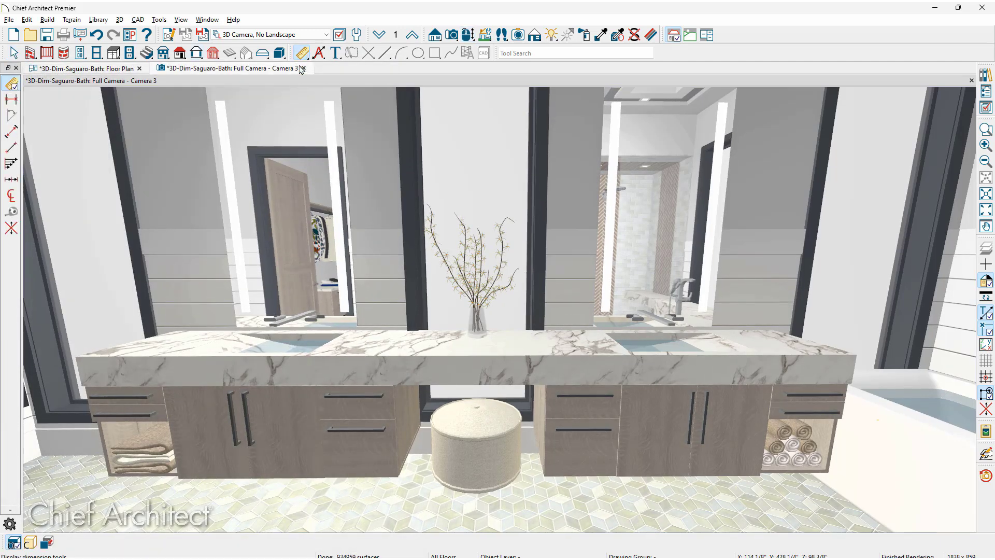
left_click(47, 543)
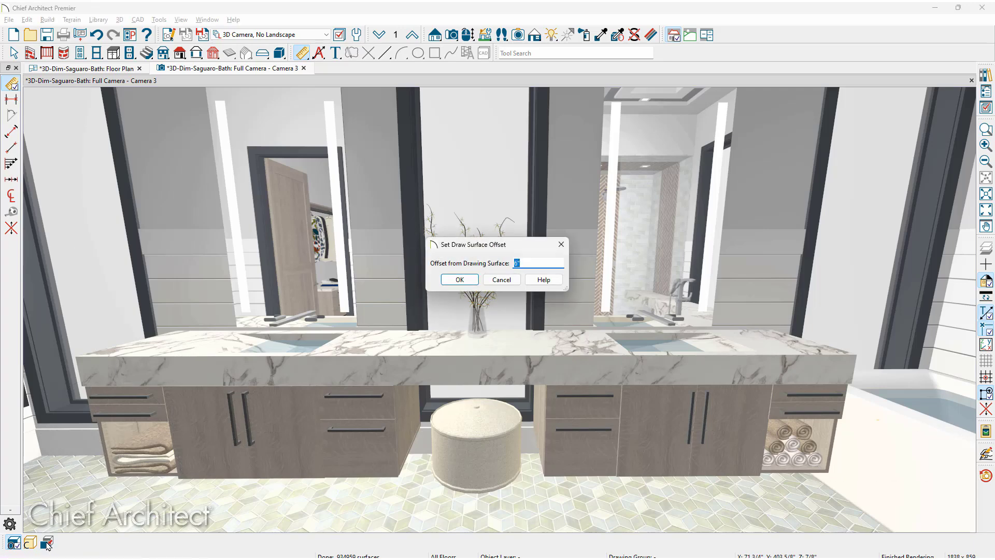
key("Return")
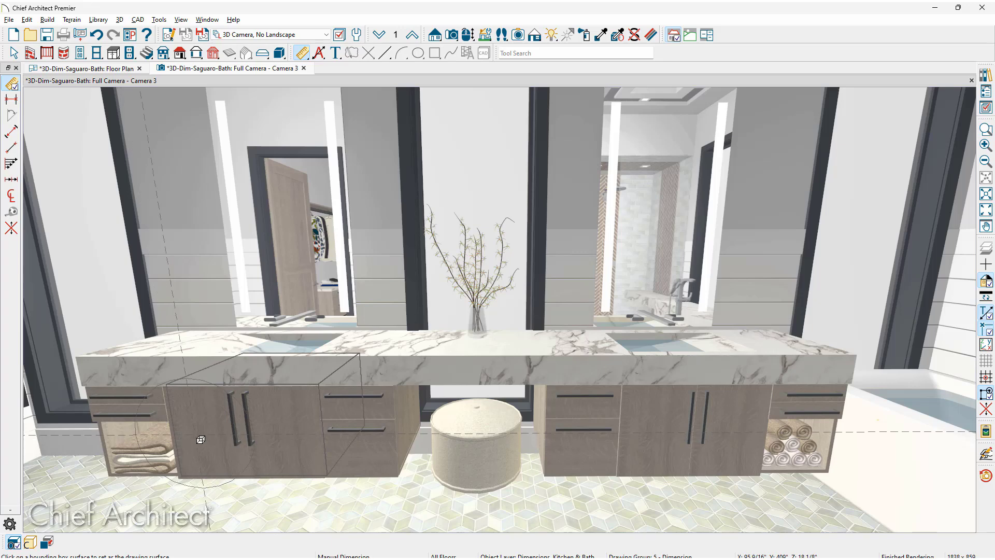
left_click(200, 440)
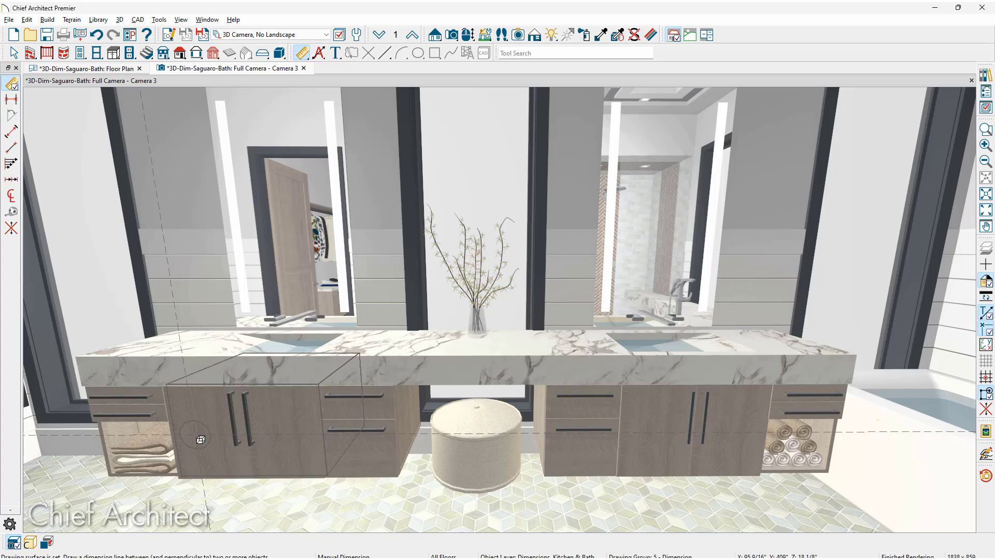
left_click_drag(201, 439, 88, 437)
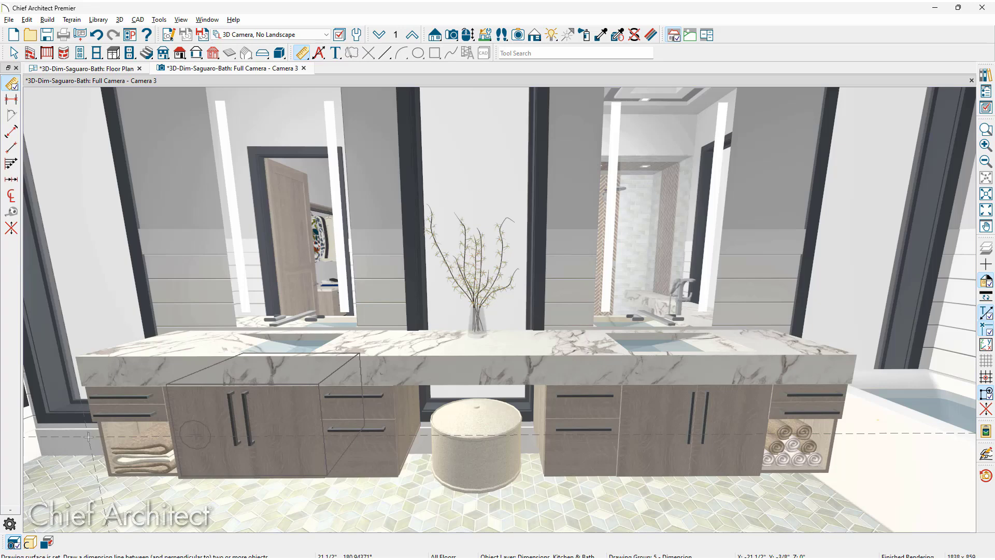
left_click_drag(89, 437, 841, 441)
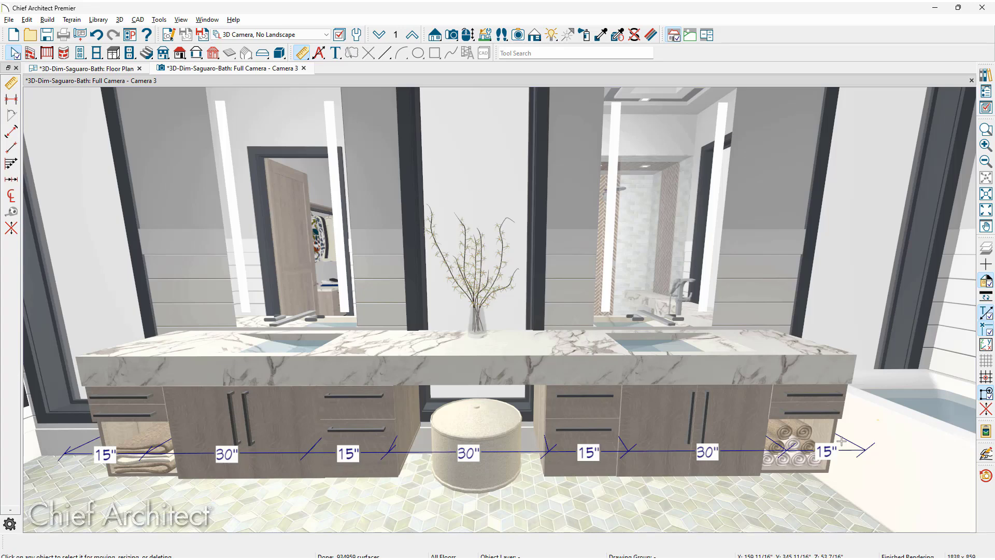
left_click(752, 450)
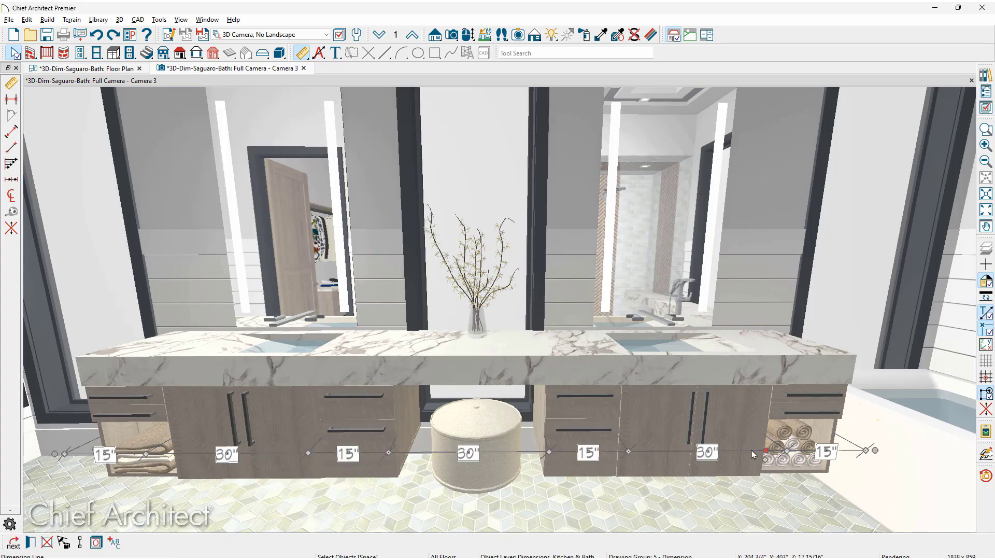
left_click_drag(765, 452, 763, 498)
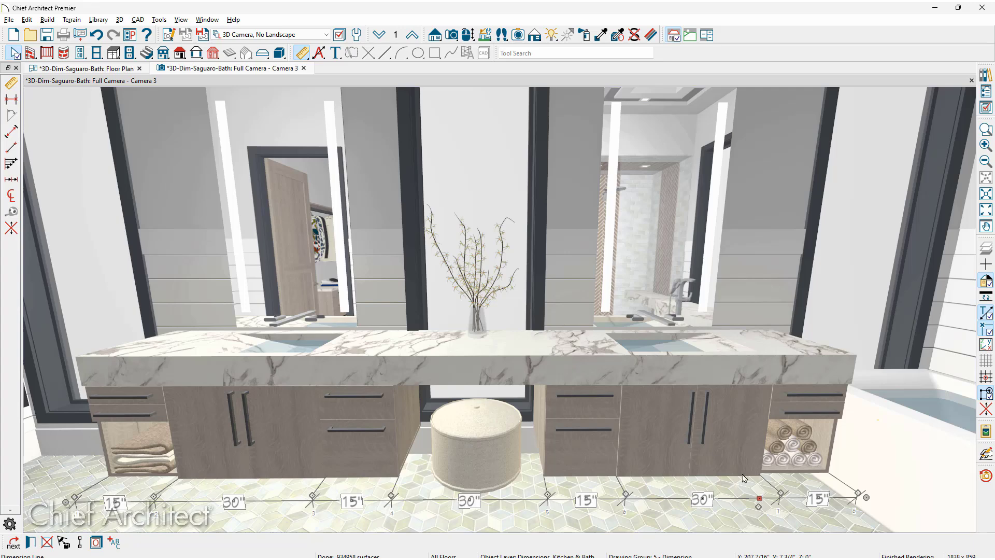
Draw a vertical manual dimension beside the drawer cabinet next to the stool and extend it to the countertop's top and the floor.
left_click(11, 85)
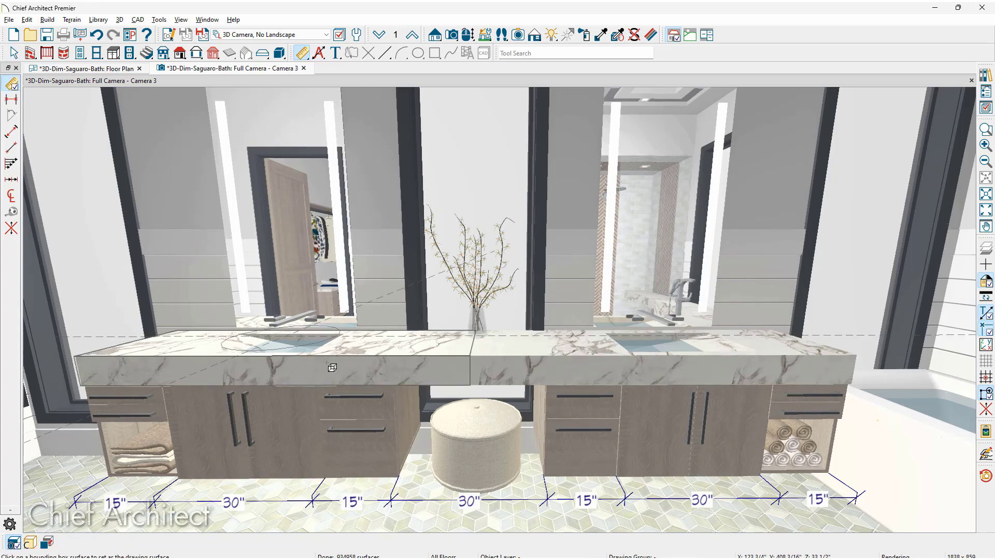
left_click(351, 410)
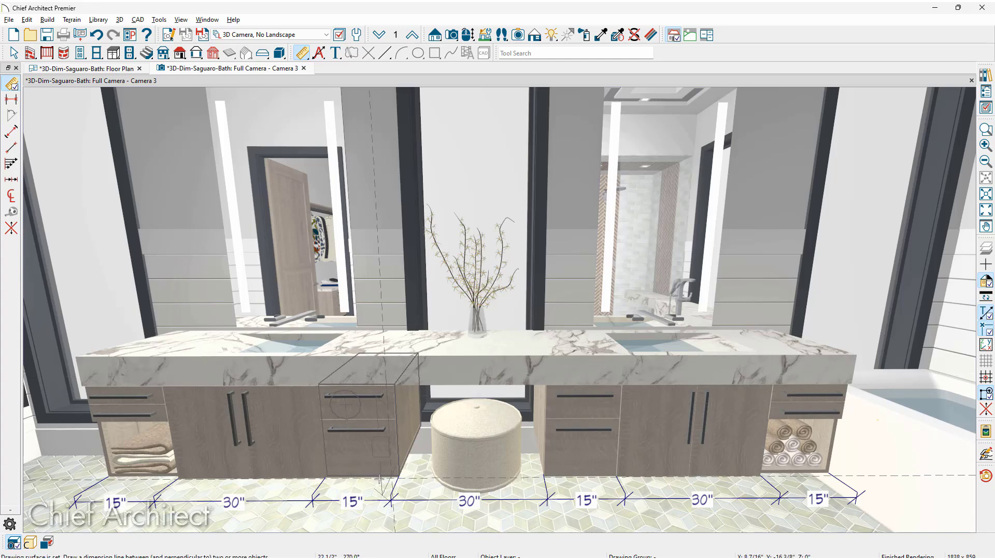
left_click_drag(380, 481, 377, 396)
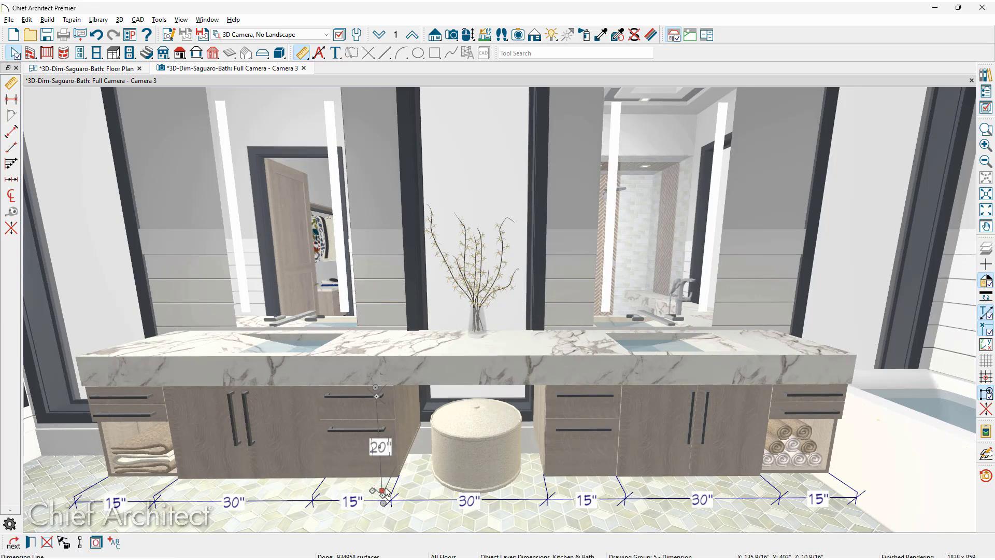
left_click_drag(383, 496, 419, 356)
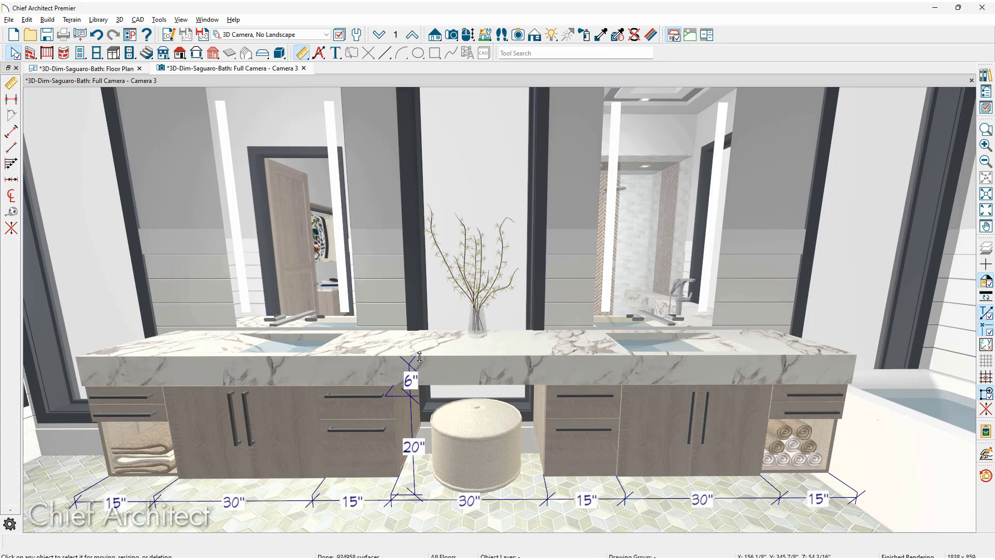
left_click(413, 429)
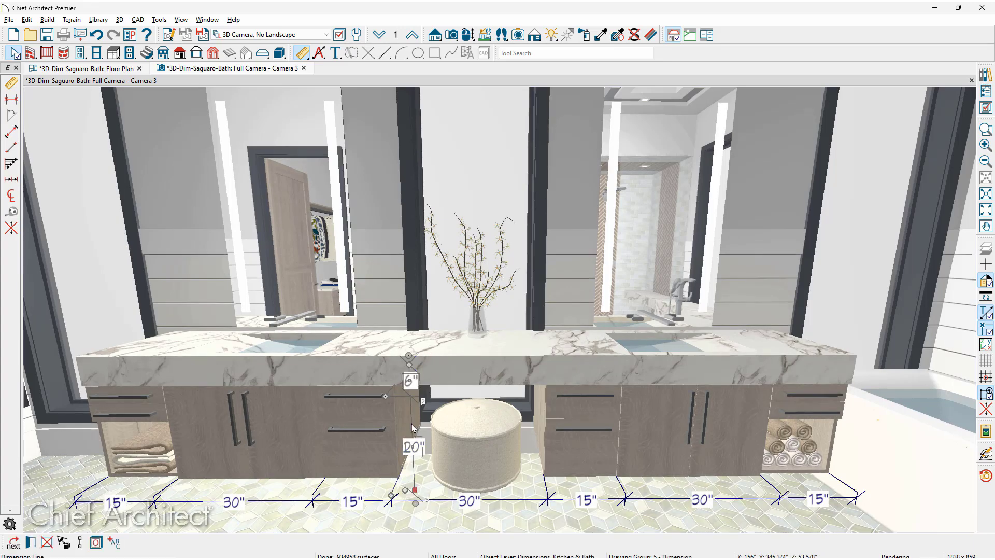
left_click_drag(405, 490, 405, 513)
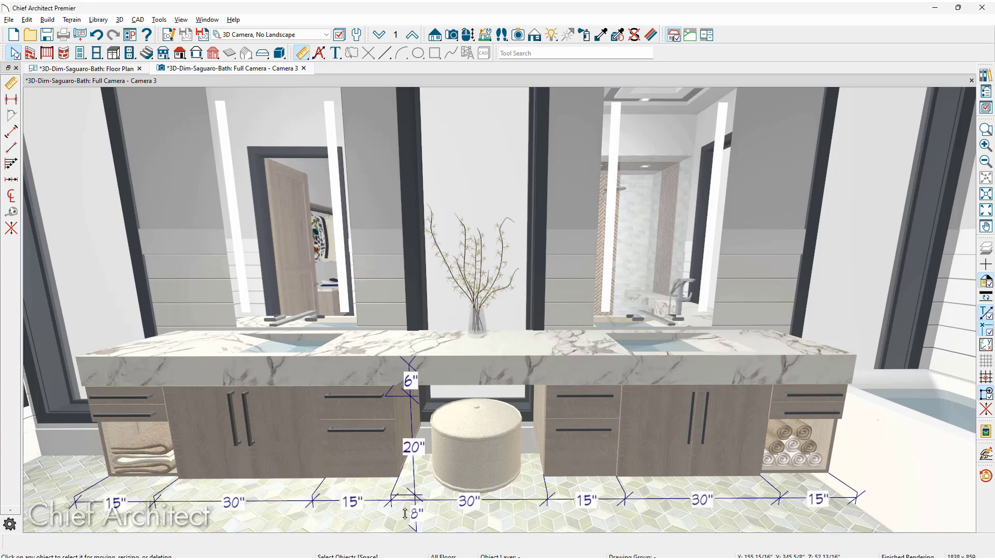
Generate automatic edge dimensions for the top front edges of both vanity countertop sections.
left_click(351, 364)
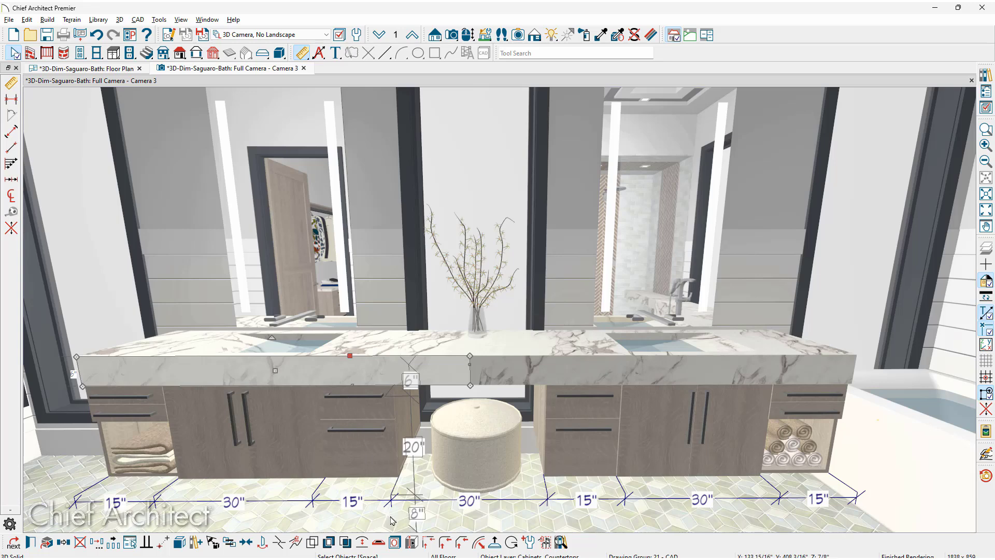
left_click(410, 543)
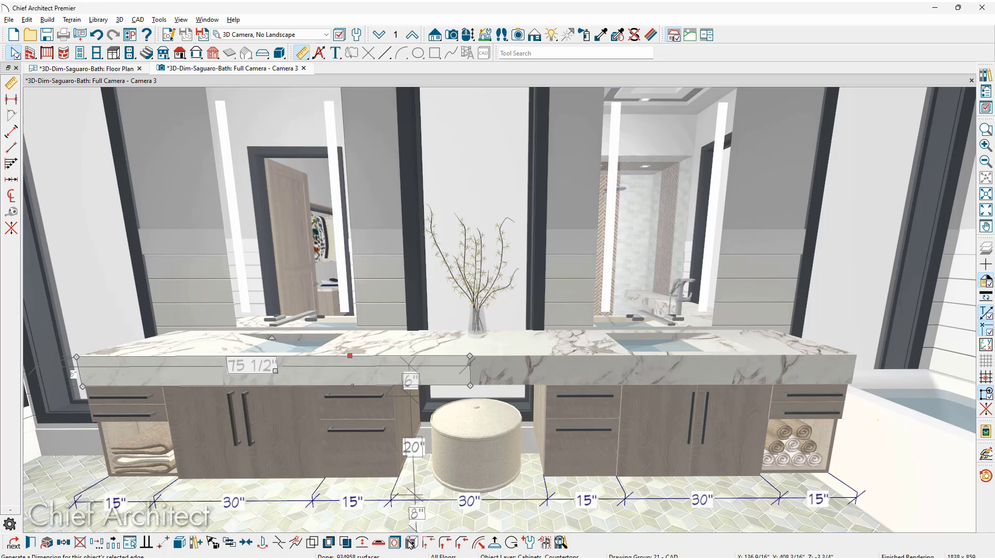
left_click(583, 372)
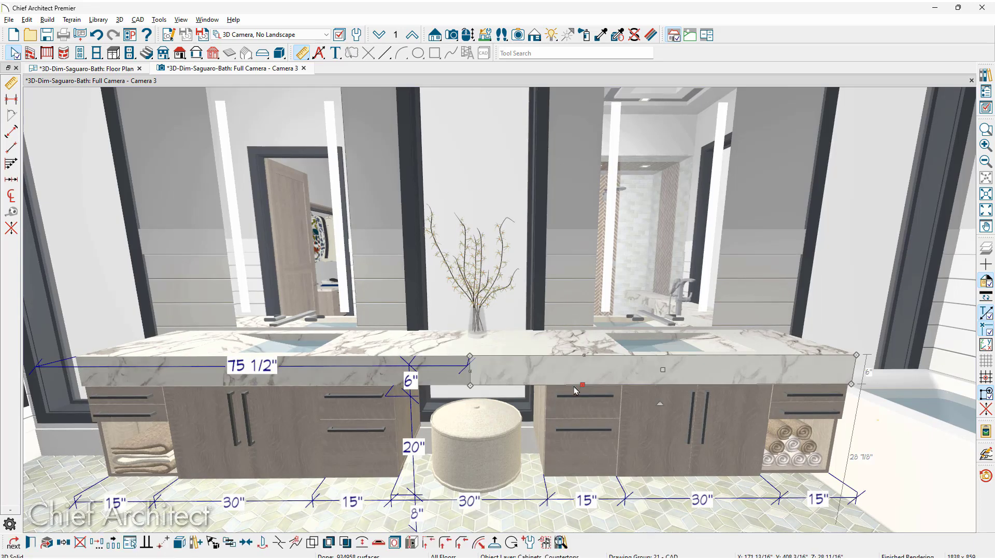
left_click(581, 353)
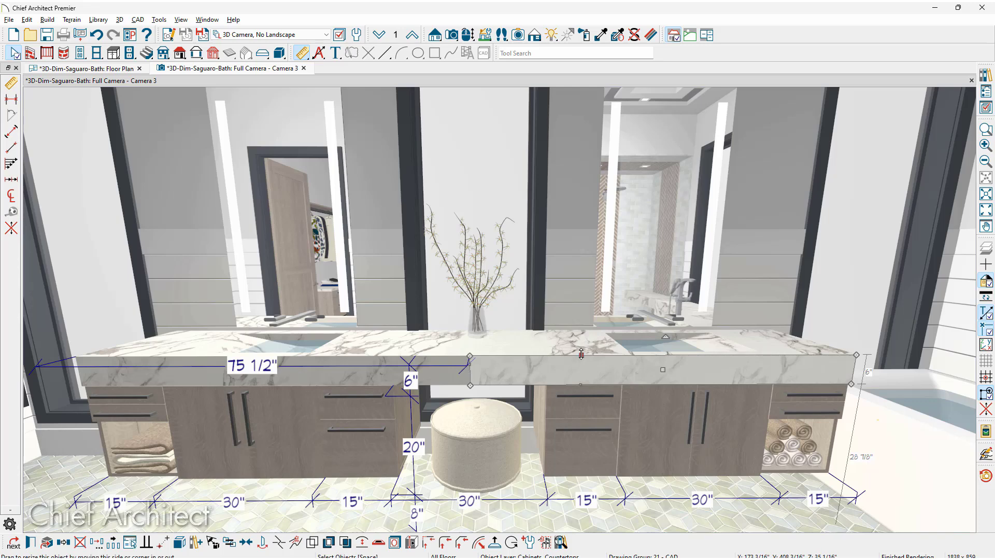
left_click(412, 543)
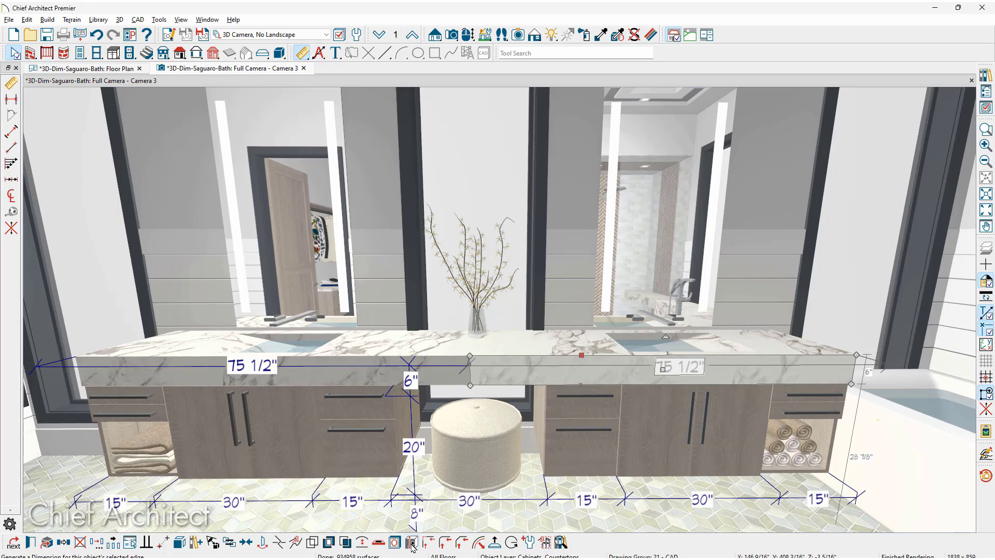
key("Escape")
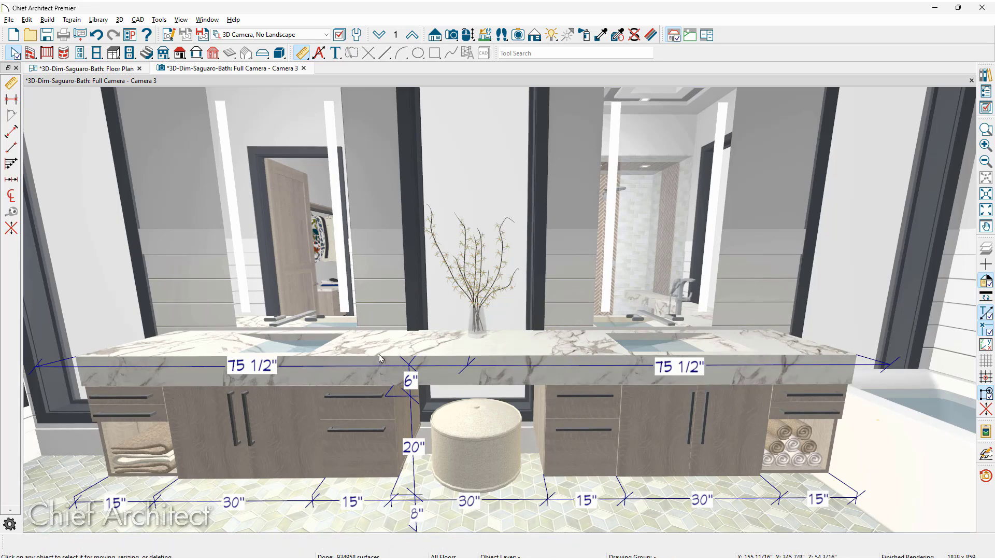
Generate edge dimensions for the height and bottom width of the window beside the vanity.
middle_click_drag(303, 372, 521, 451)
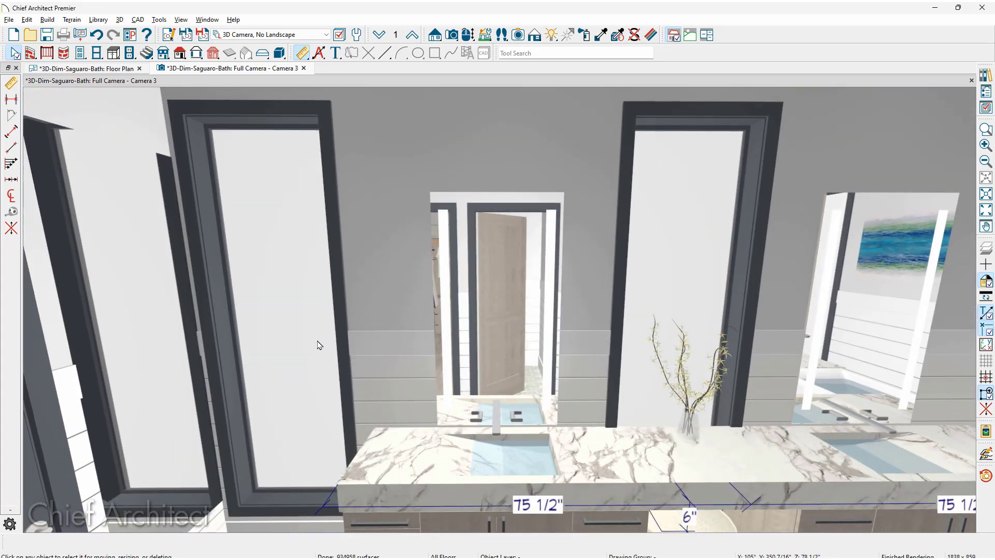
left_click(320, 345)
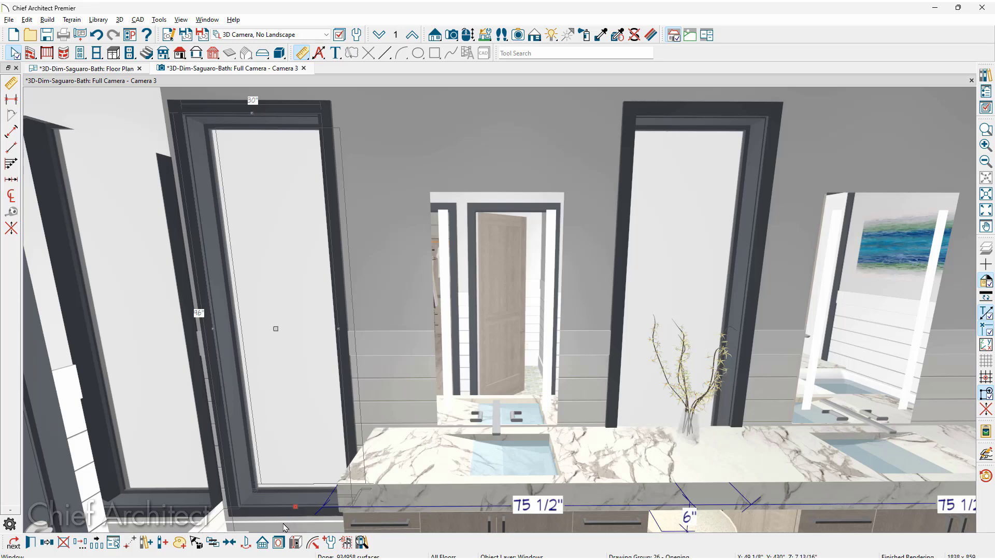
left_click(295, 542)
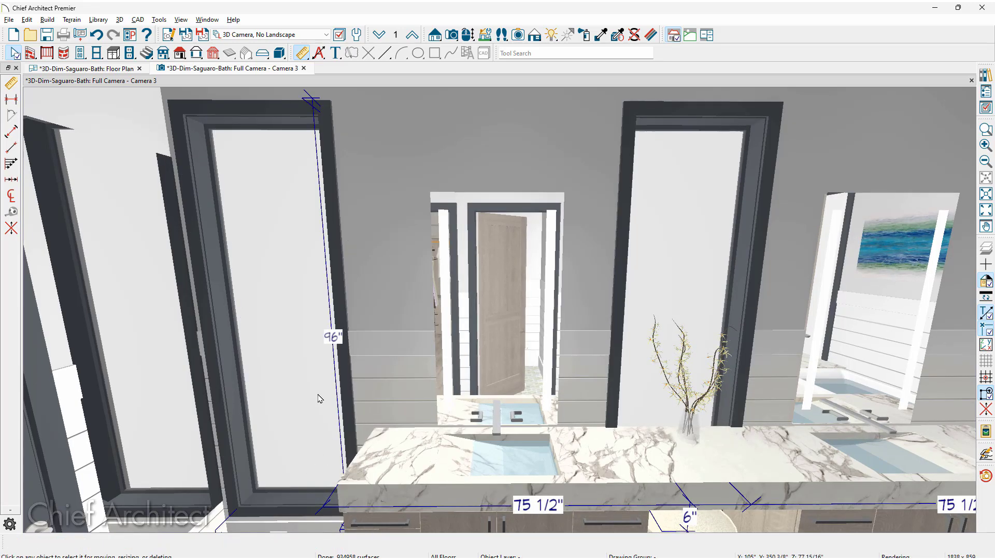
Generate an edge dimension for the depth of the vanity countertop along its end next to the window.
scroll(334, 334, "up", 5)
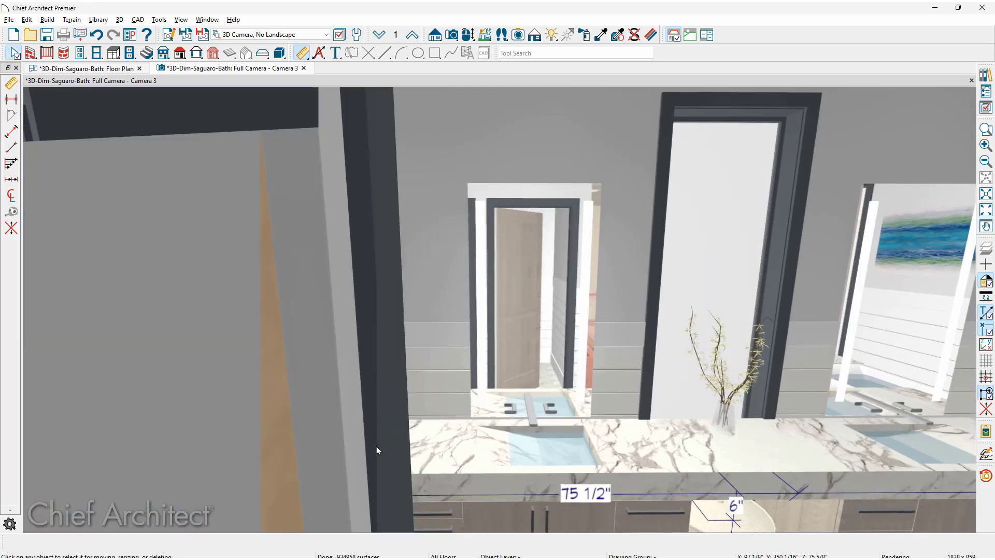
middle_click_drag(377, 450, 507, 327)
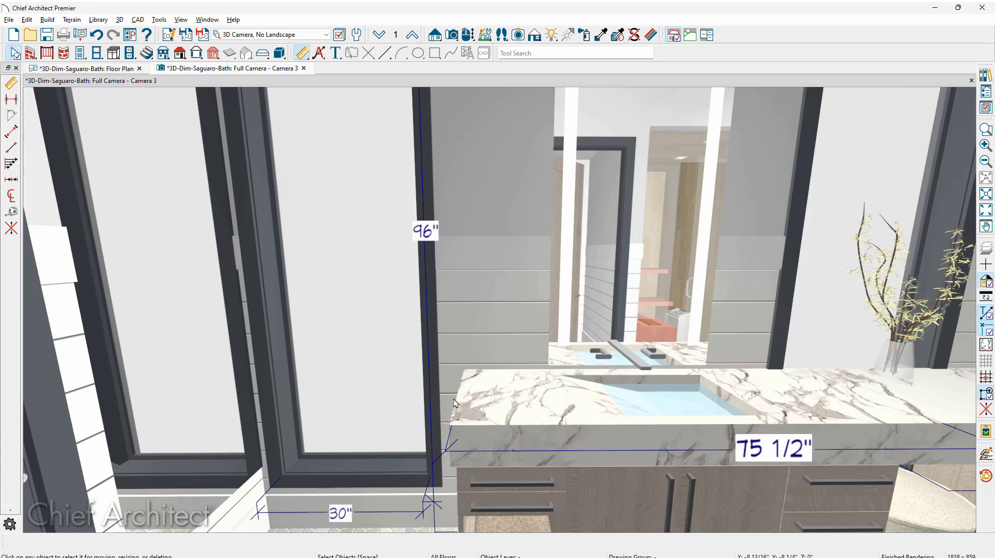
left_click(468, 408)
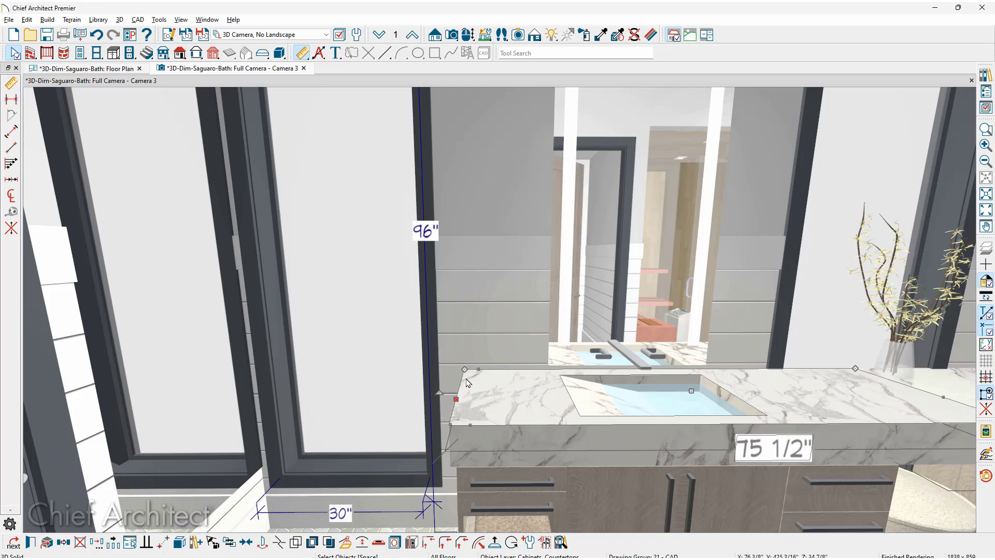
left_click(411, 542)
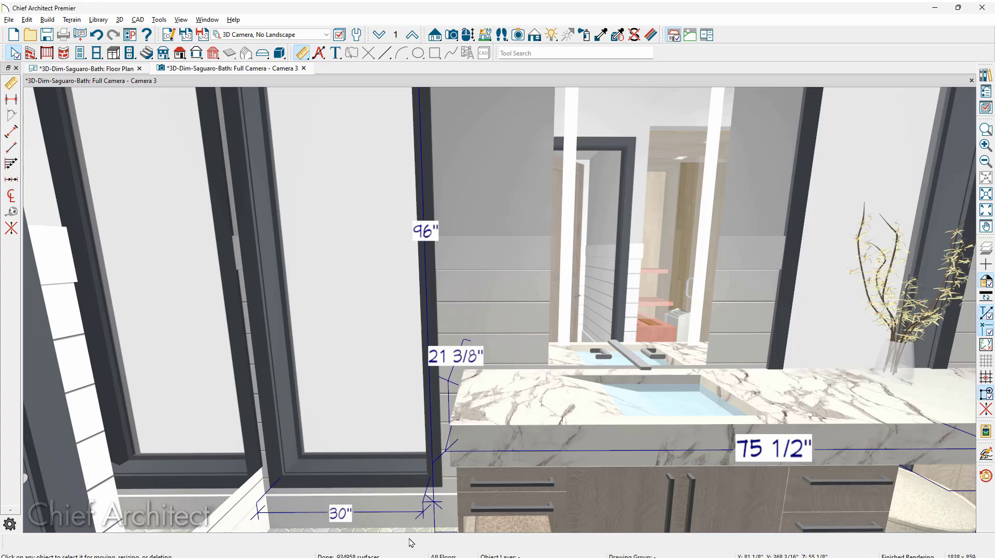
Close the interior camera view without saving it and create a perspective full overview facing the outside wall with the toilet and vanity.
left_click(303, 67)
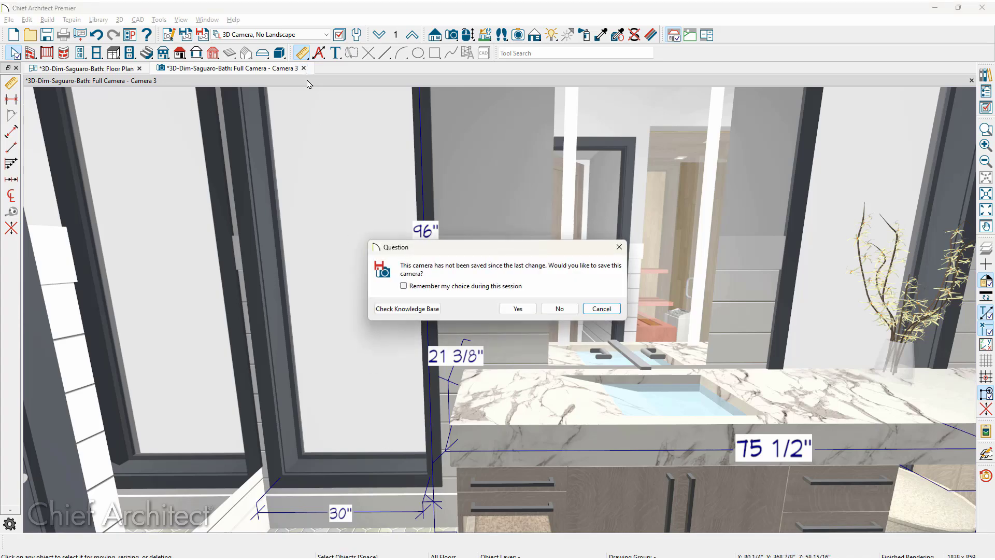
left_click(558, 309)
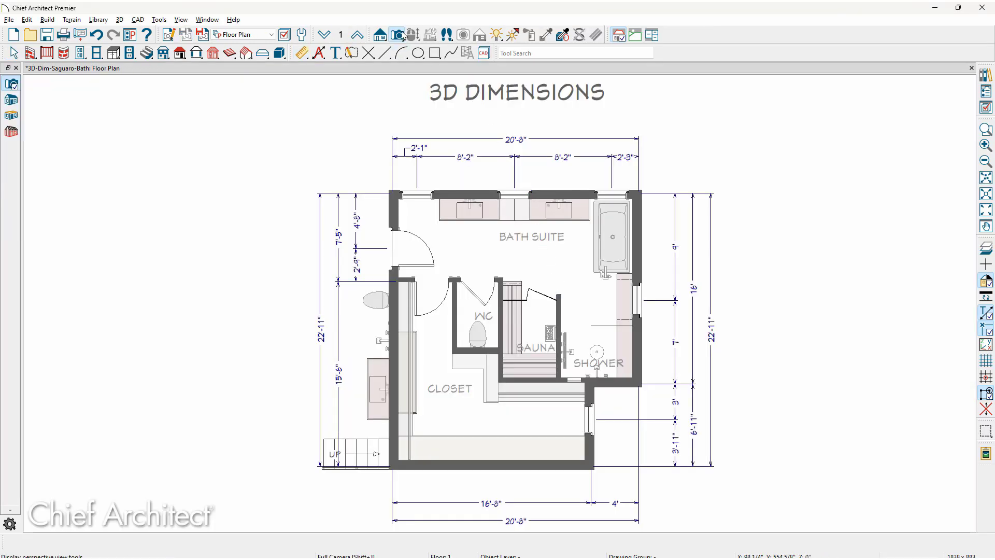
left_click(12, 102)
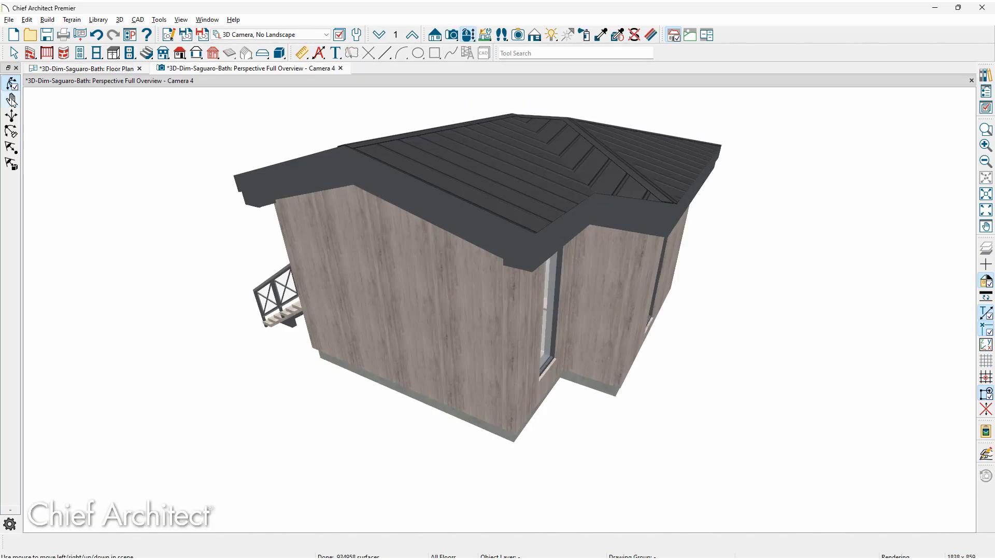
left_click_drag(196, 311, 471, 310)
scroll(471, 310, "up", 3)
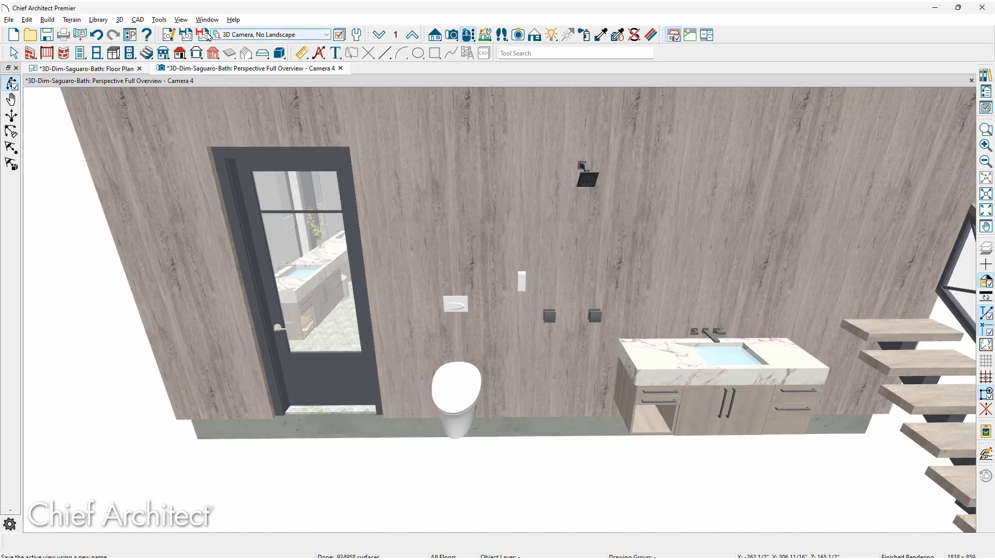
Set the overview camera's dimension default to Kitchen and Bath Dimensions.
left_click(168, 35)
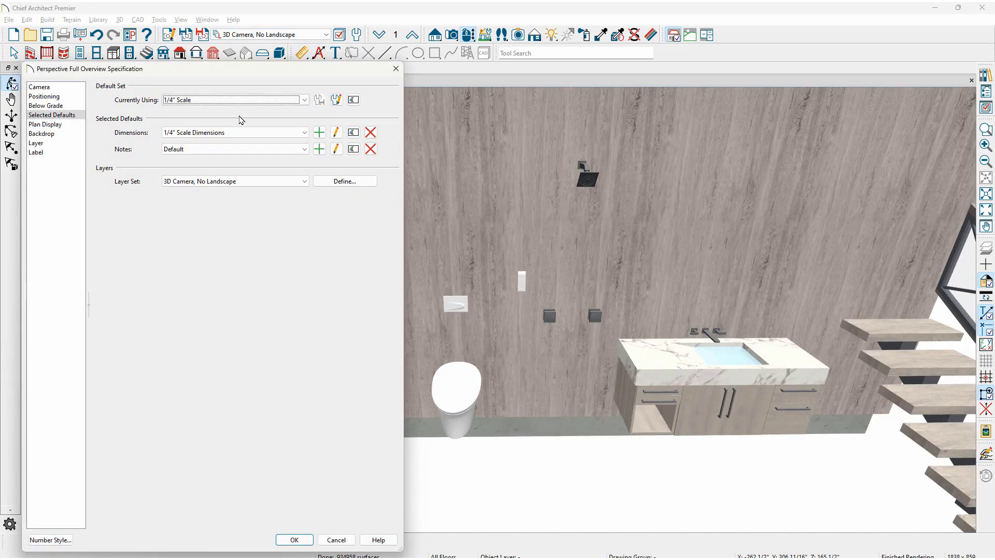
left_click(240, 132)
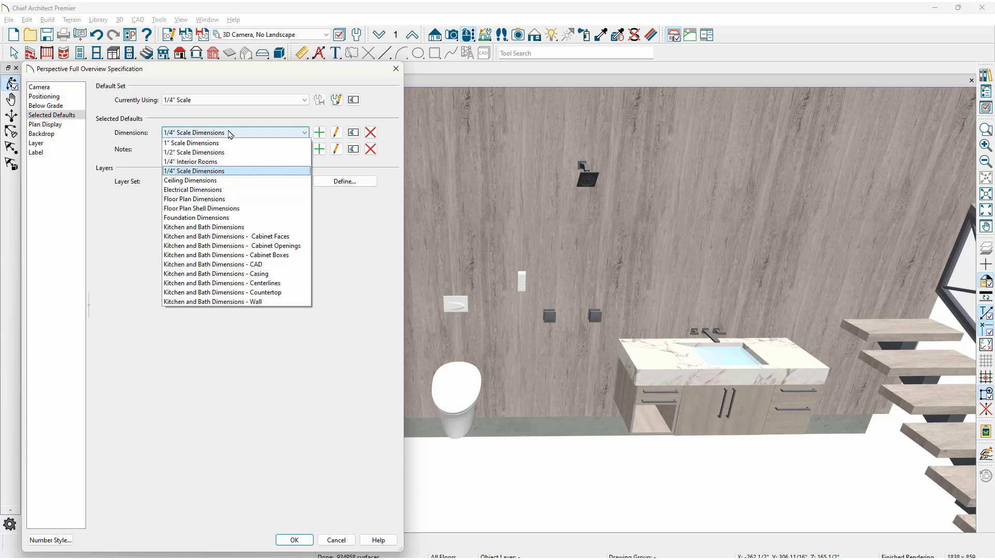
left_click(254, 231)
left_click(285, 538)
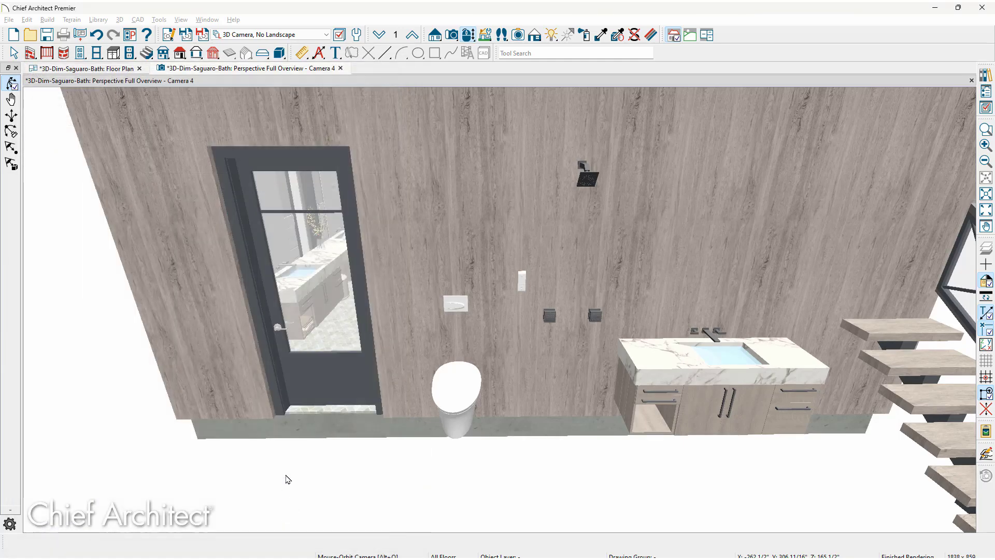
Draw an end-to-end dimension across the width of the toilet's bounding box, using its front bounding box surface as the drawing surface.
left_click(304, 54)
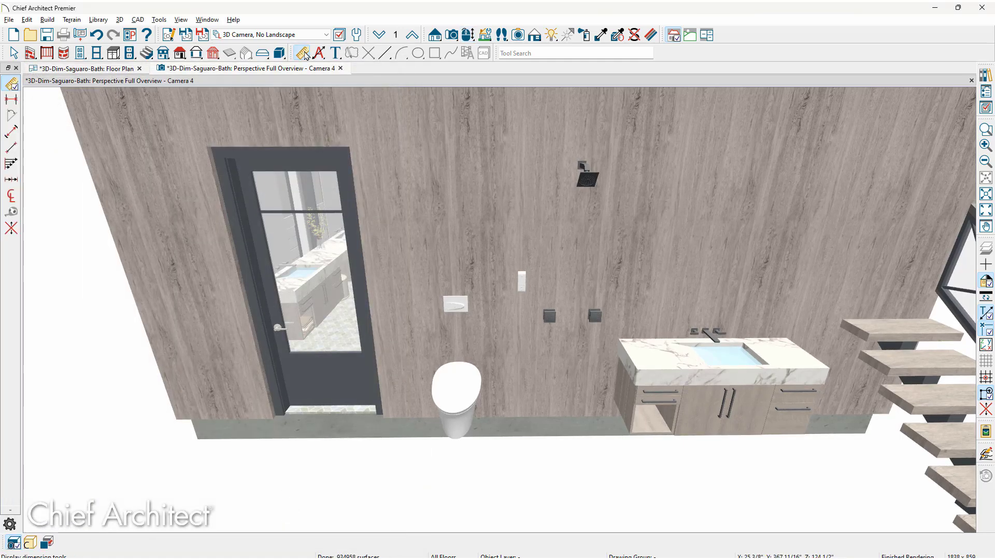
left_click(15, 101)
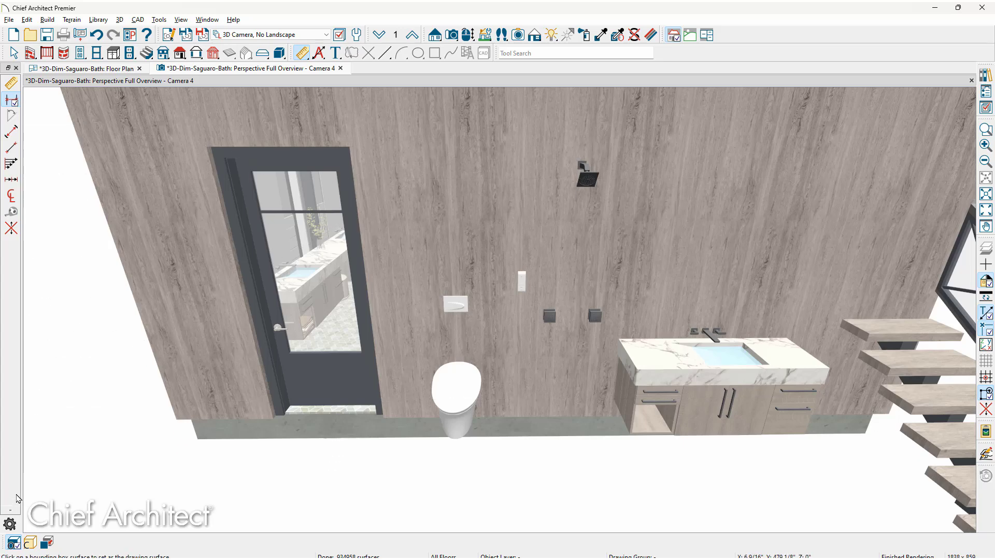
left_click(14, 542)
middle_click_drag(337, 529, 339, 453)
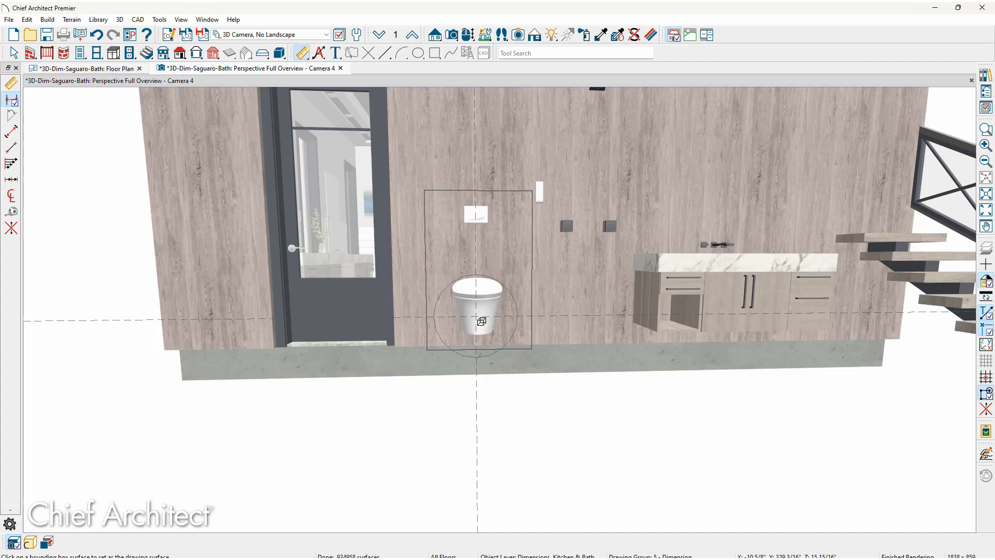
left_click(481, 321)
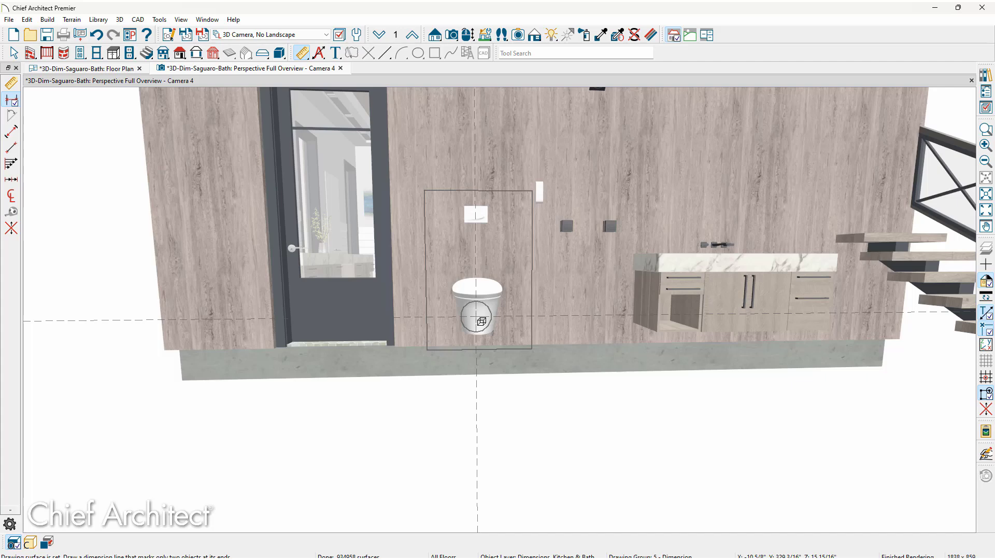
mouse_move(482, 321)
left_mouse_down()
mouse_move(426, 314)
mouse_move(543, 312)
left_mouse_up()
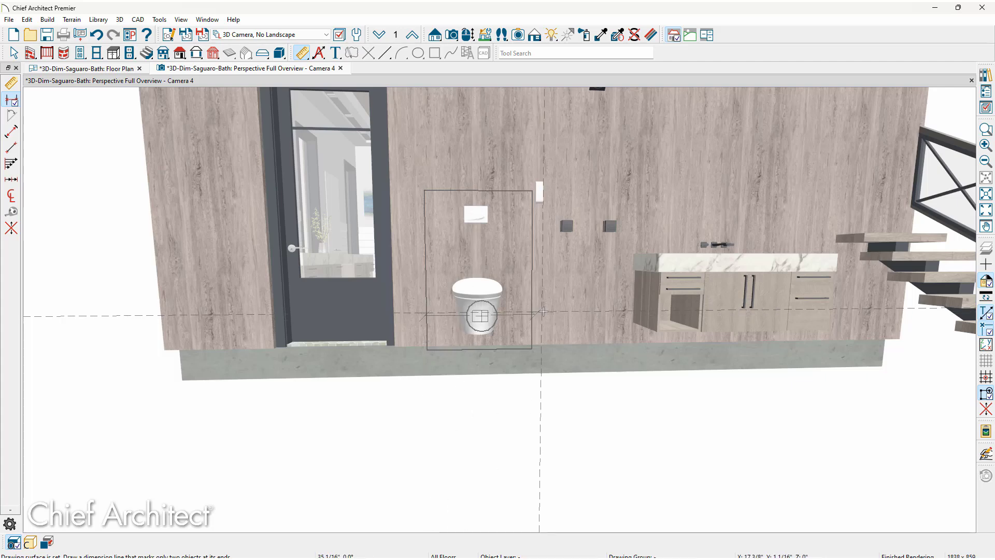
key("space")
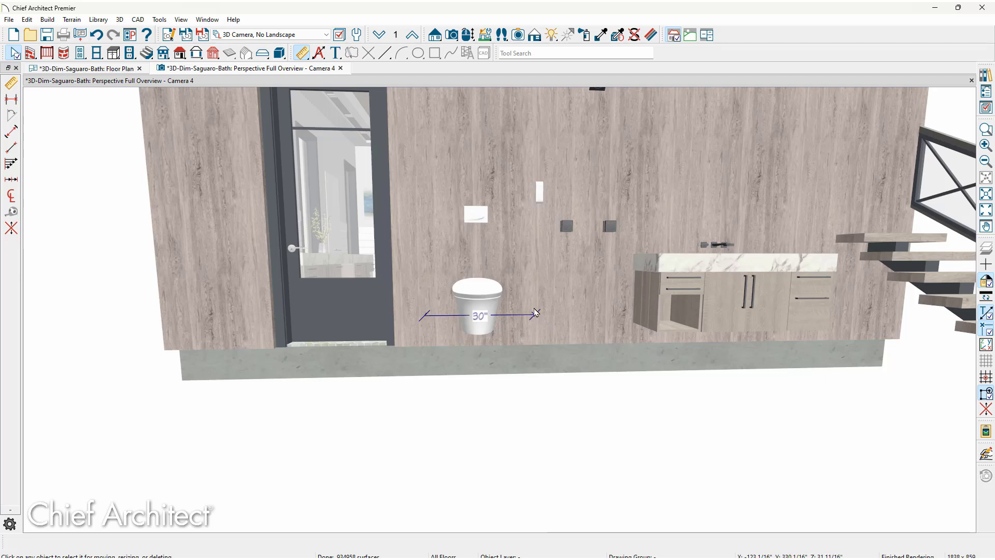
Try setting the toilet's front face as the drawing surface for an end-to-end dimension.
left_click(12, 100)
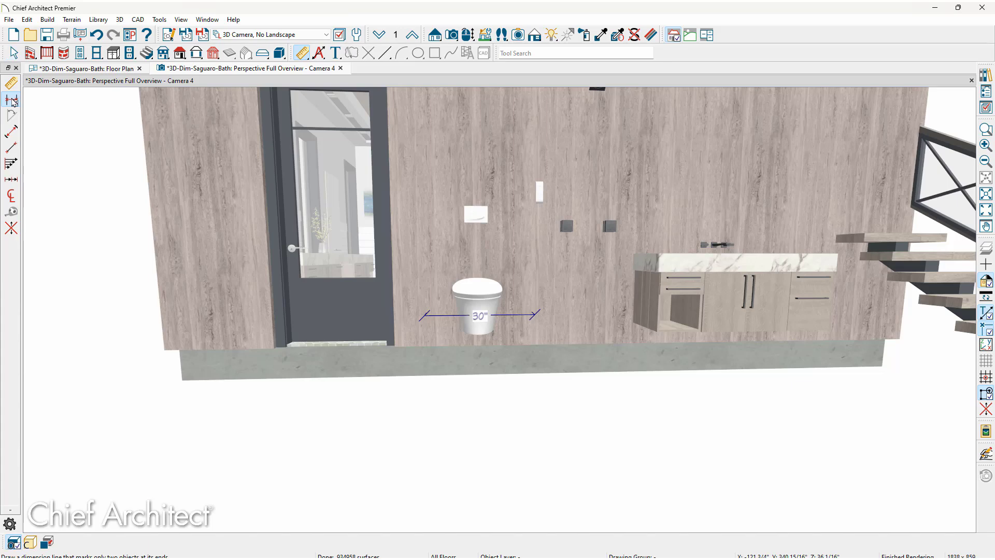
left_click(30, 541)
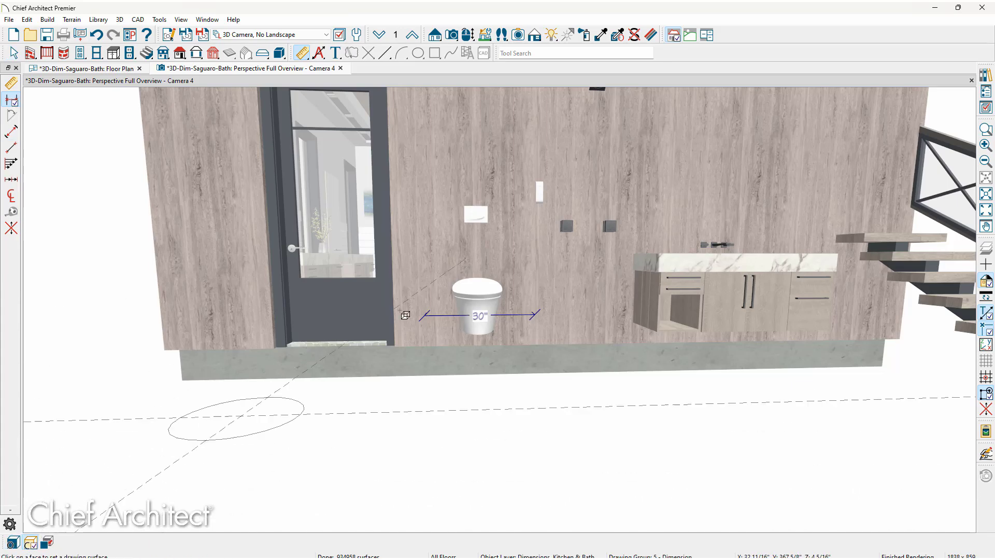
scroll(555, 276, "up", 4)
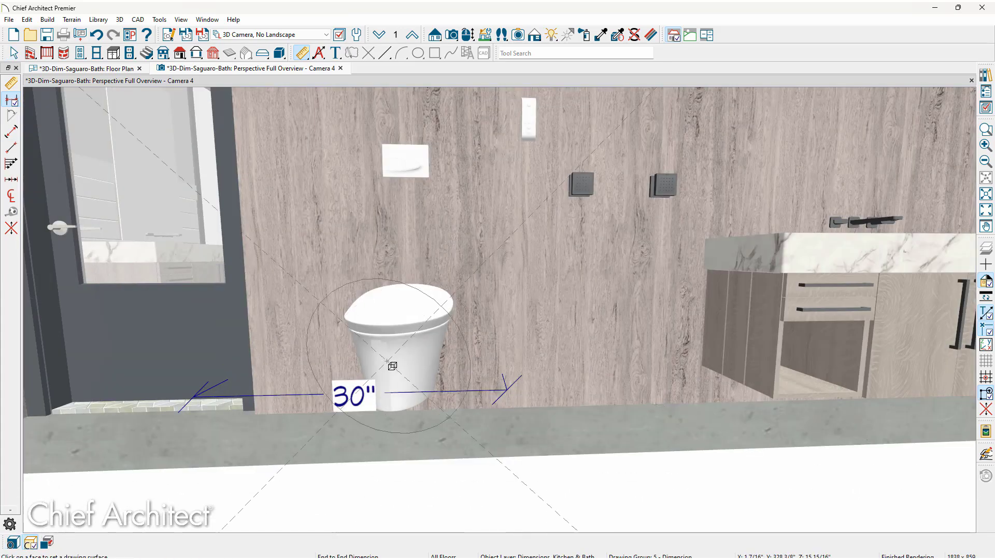
left_click(391, 360)
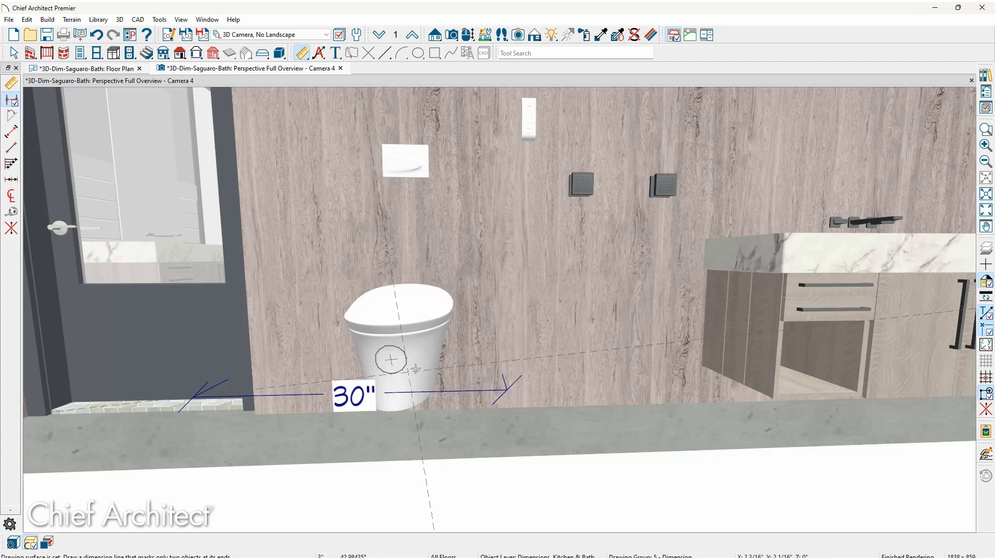
Draw a point-to-point dimension along the sloped stair handrail from its lower to its upper end, using the rail's face as drawing surface.
scroll(392, 361, "down", 4)
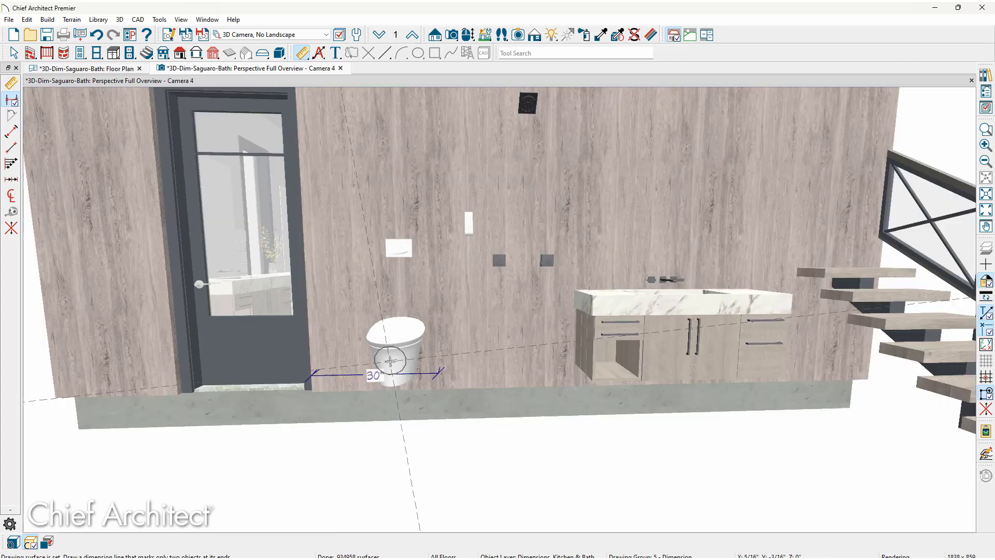
scroll(392, 361, "down", 2)
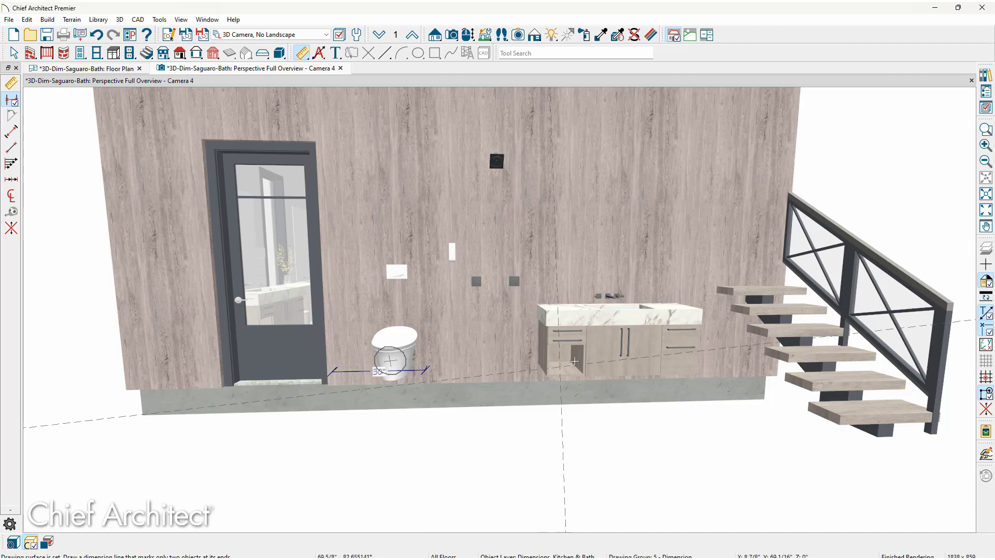
middle_click_drag(574, 361, 539, 346)
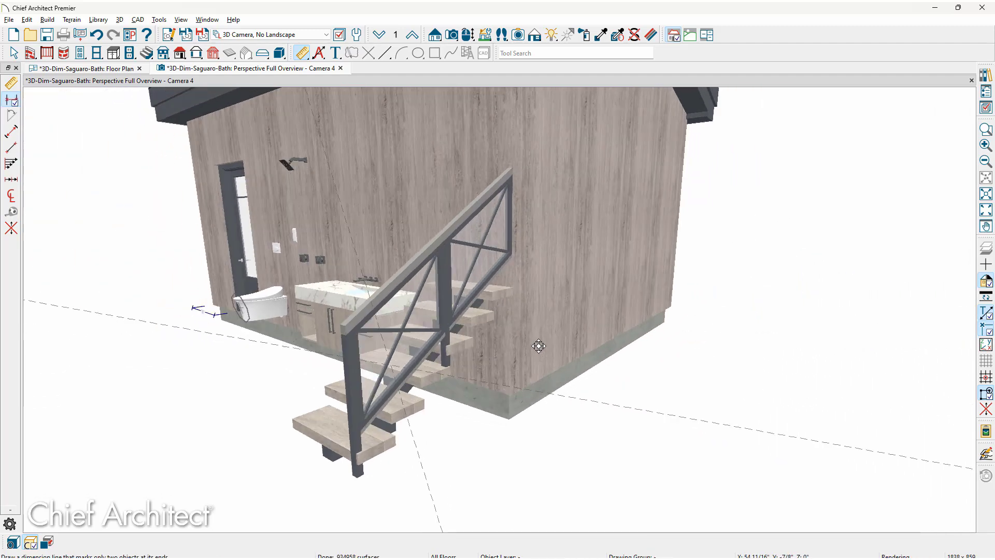
left_click(539, 346)
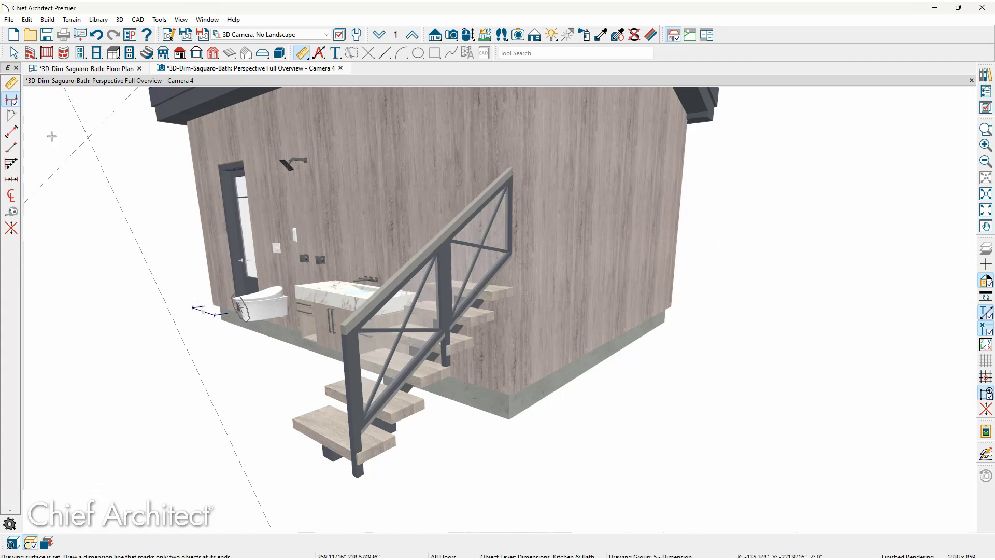
left_click(14, 151)
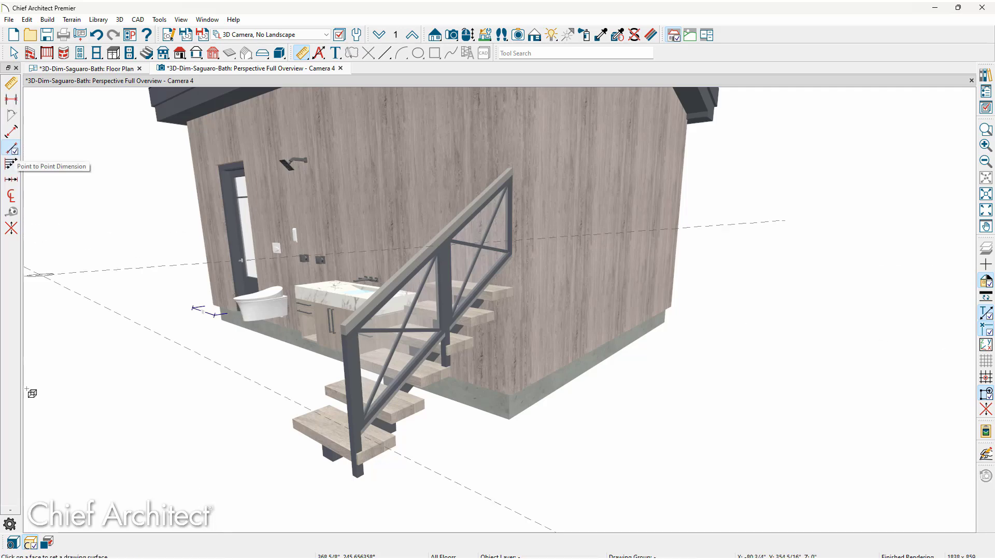
left_click(30, 546)
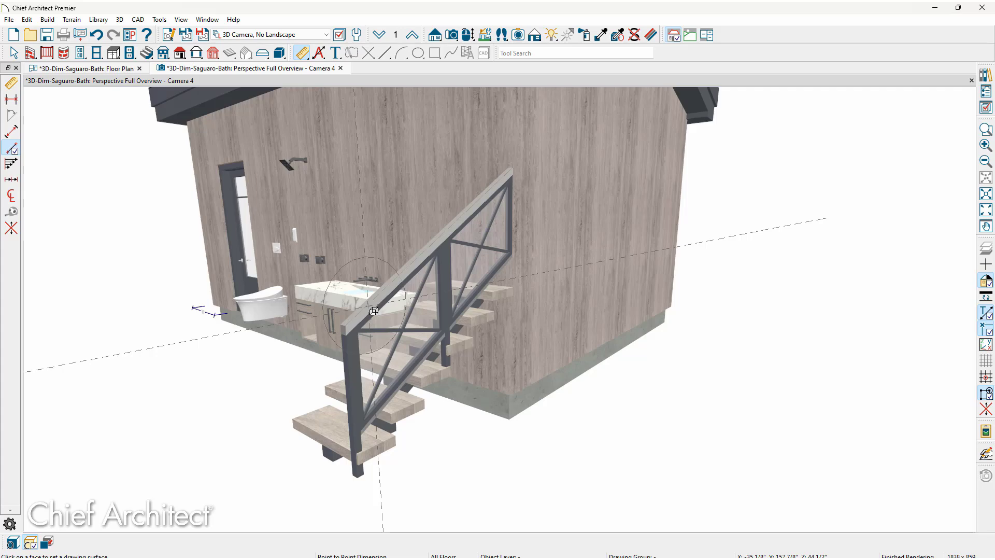
left_click(373, 311)
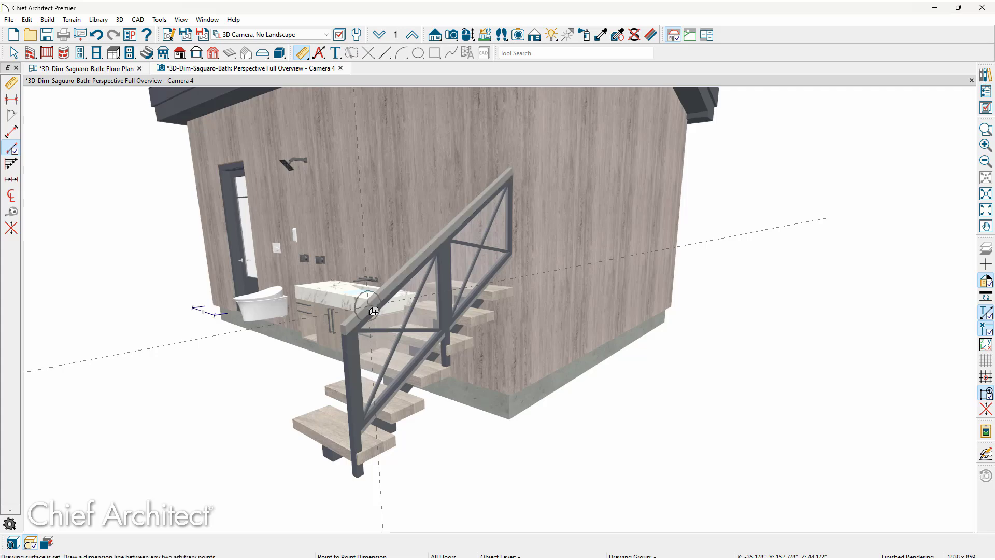
left_click(374, 311)
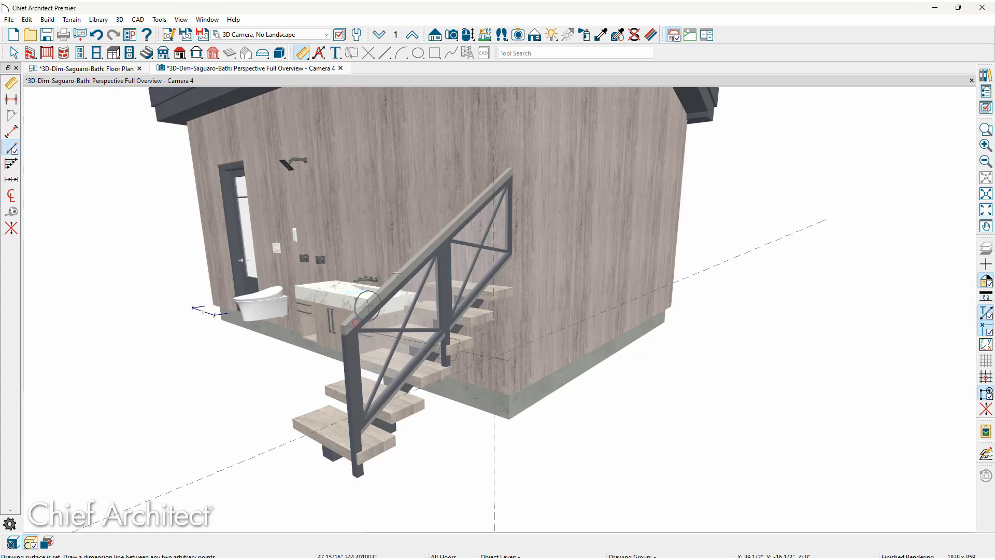
left_click(508, 167)
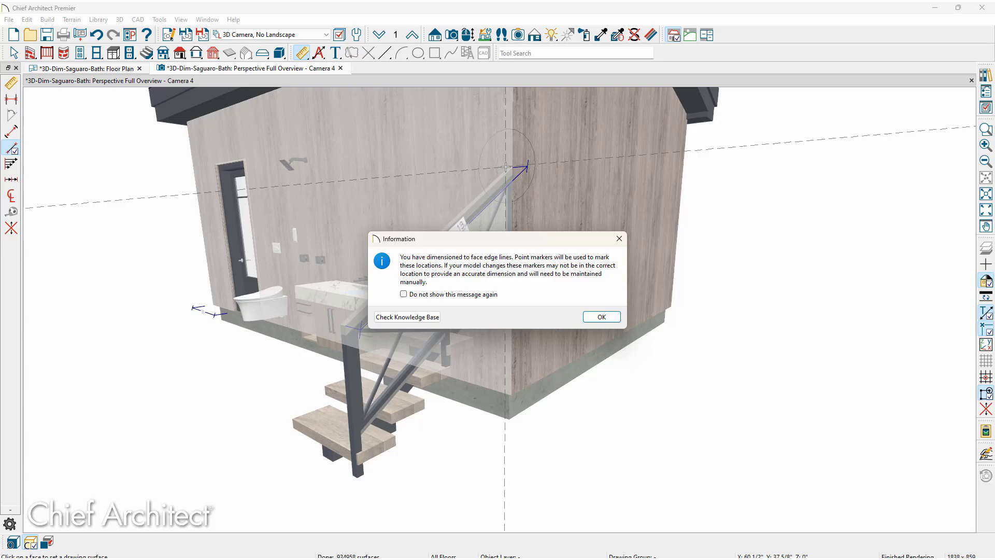
left_click_drag(486, 240, 625, 256)
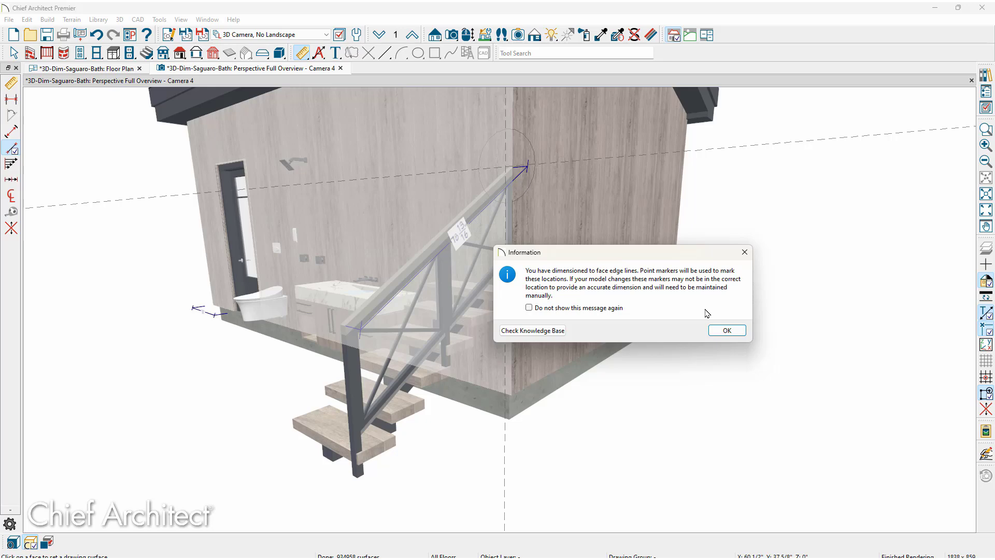
left_click(728, 330)
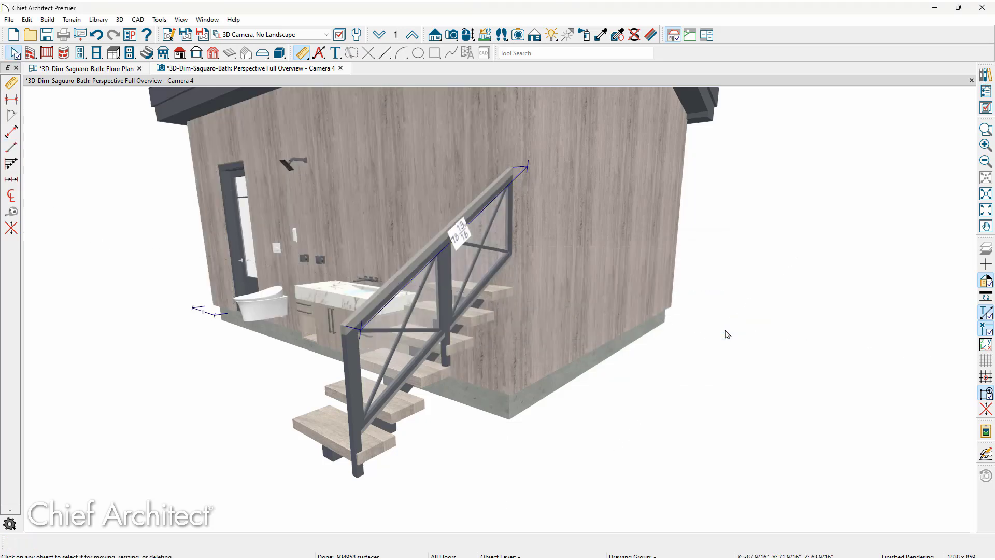
Generate an edge dimension along the sloped gable-end edge of the roof plane above the stairs.
scroll(435, 317, "up", 3)
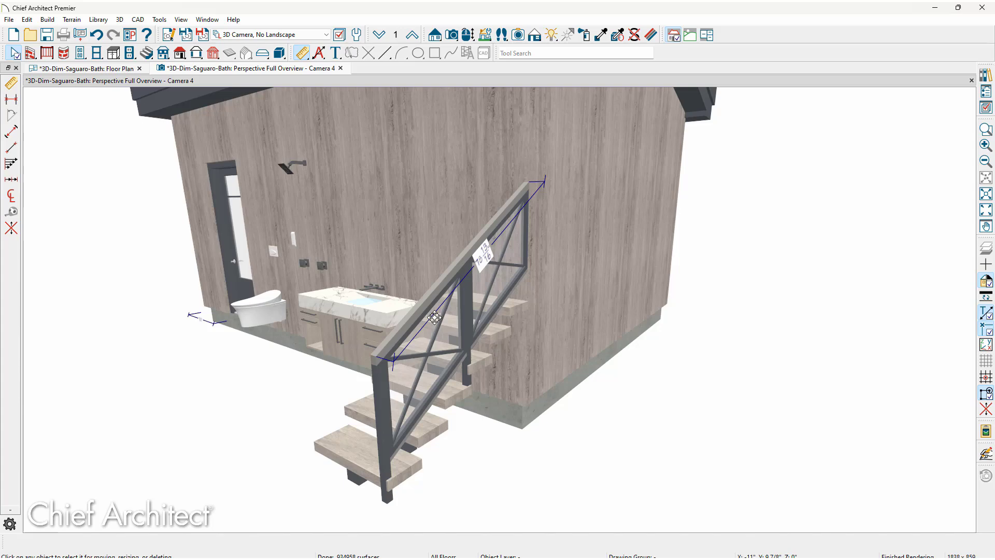
key("Right")
key("Right")
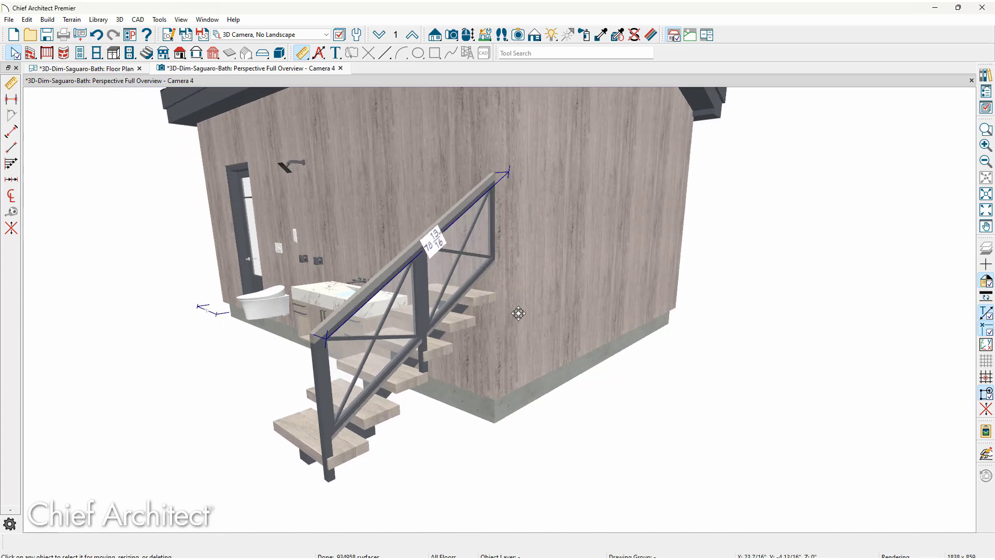
scroll(438, 267, "up", 2)
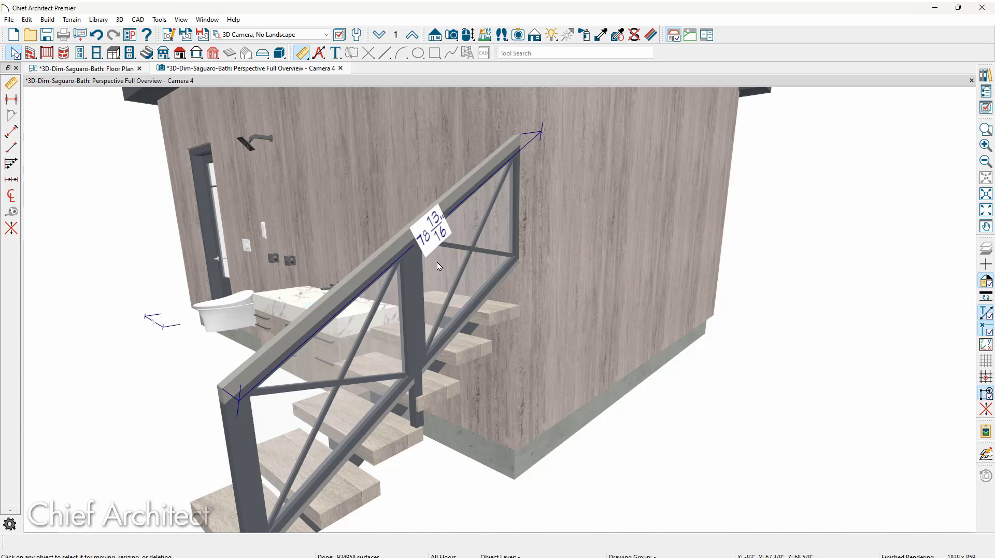
scroll(438, 266, "down", 5)
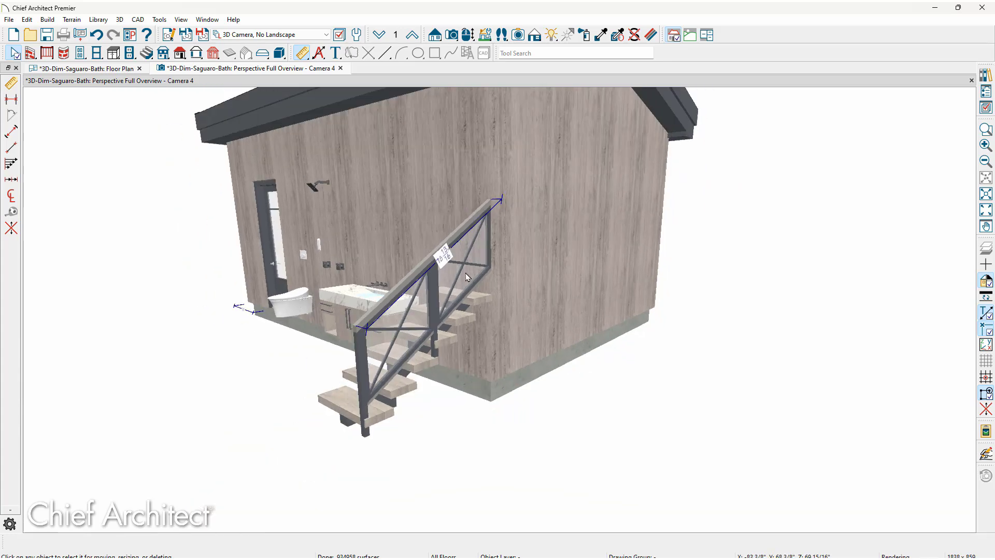
mouse_move(490, 269)
middle_mouse_down()
mouse_move(482, 376)
mouse_move(459, 306)
mouse_move(500, 340)
mouse_move(487, 351)
mouse_move(475, 267)
middle_mouse_up()
left_click(475, 268)
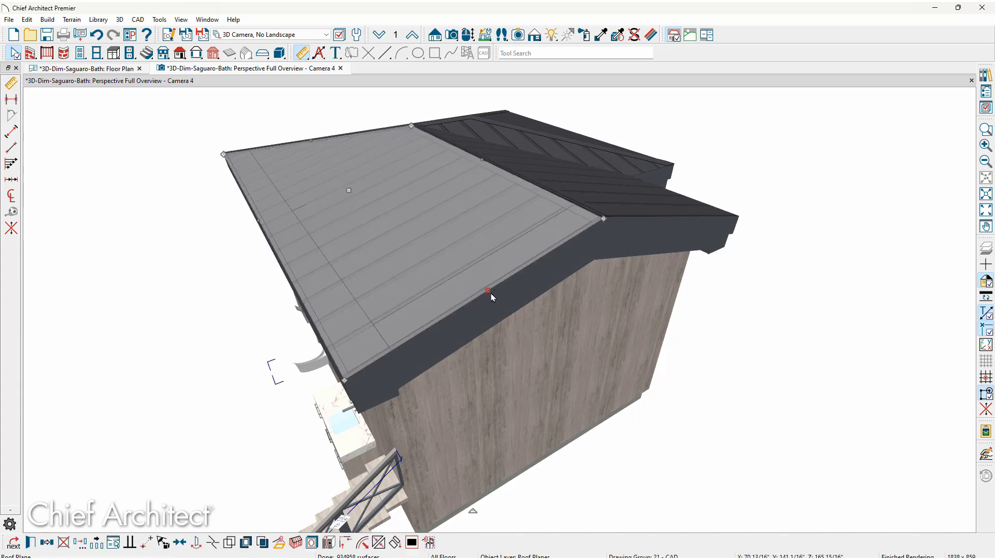
left_click(328, 545)
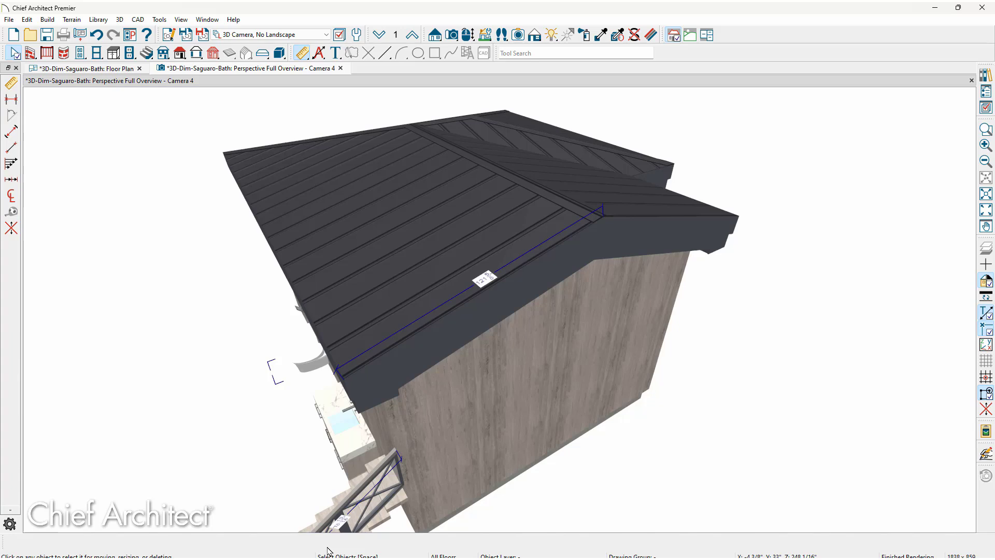
scroll(490, 257, "up", 2)
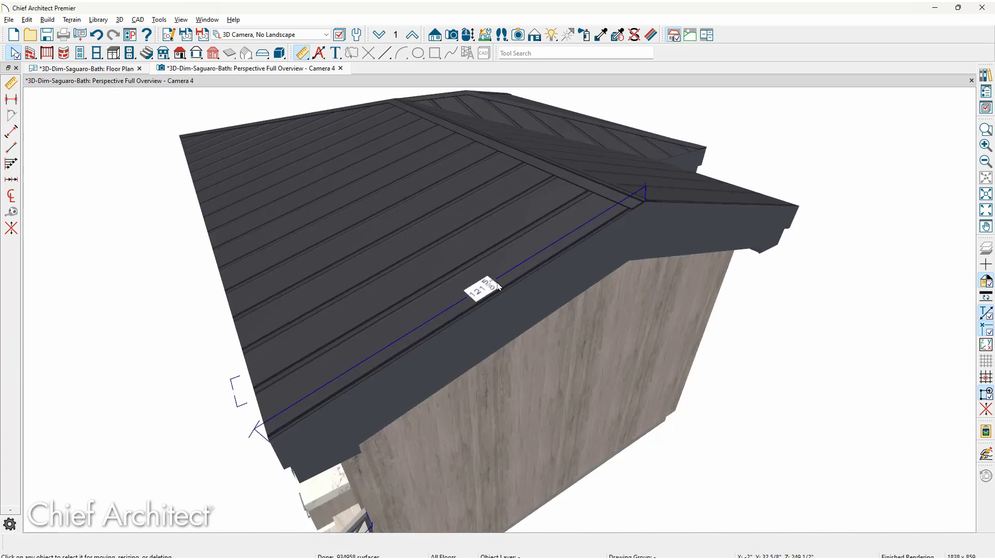
Rotate the roof's gable-edge dimension about its line so its text and extension lines face a different direction.
left_click(498, 286)
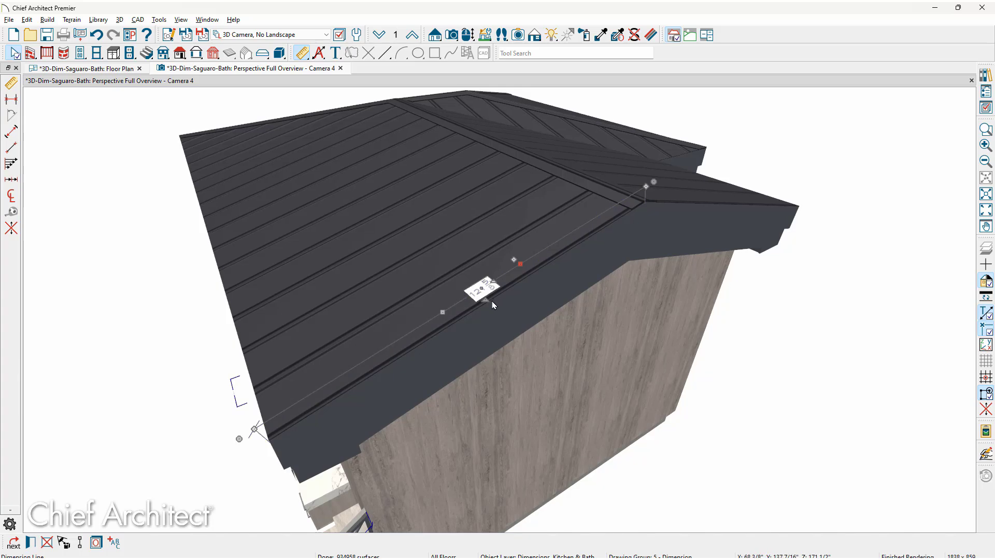
left_click_drag(492, 300, 503, 282)
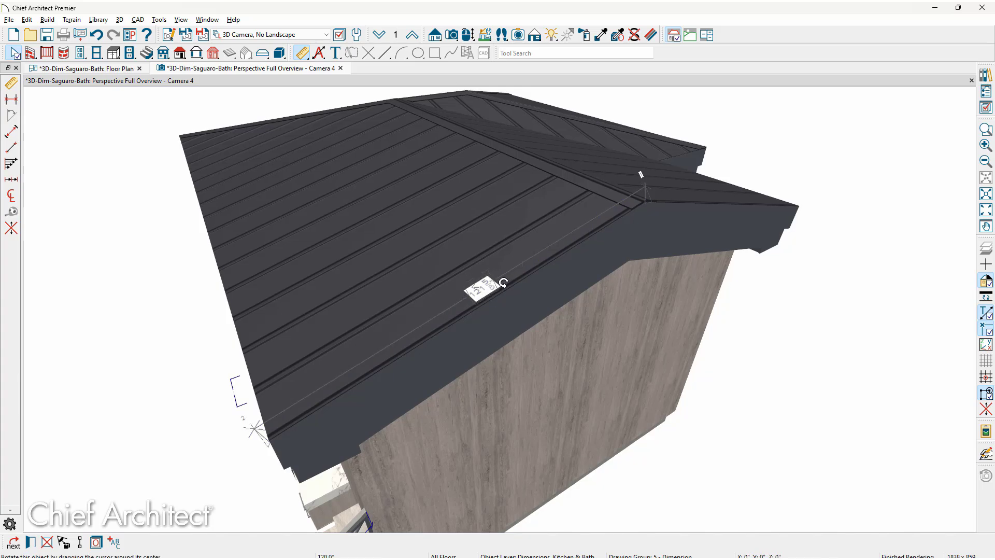
key("Escape")
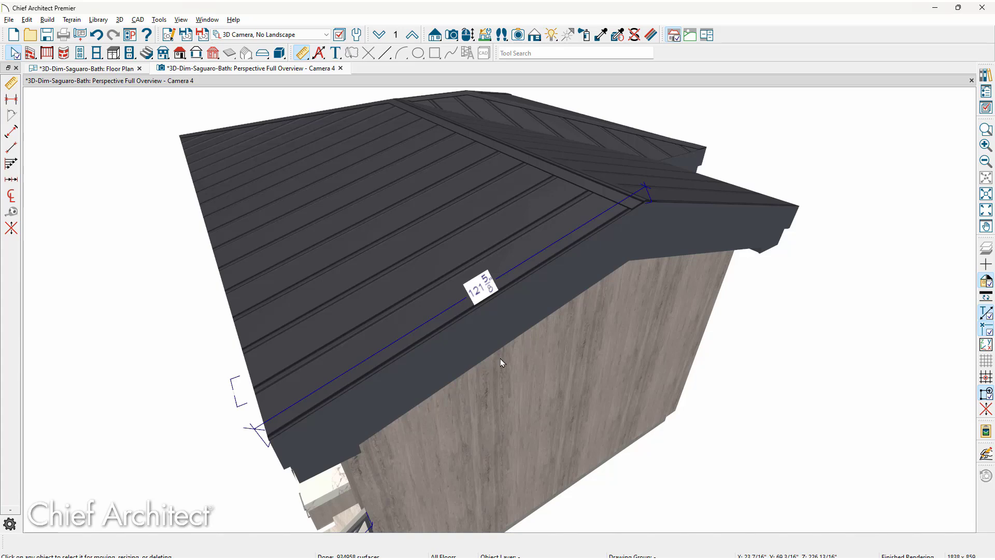
Close the perspective overview, saving its camera, and reopen Camera 4 from the project's saved overview cameras.
middle_click_drag(499, 359, 584, 382)
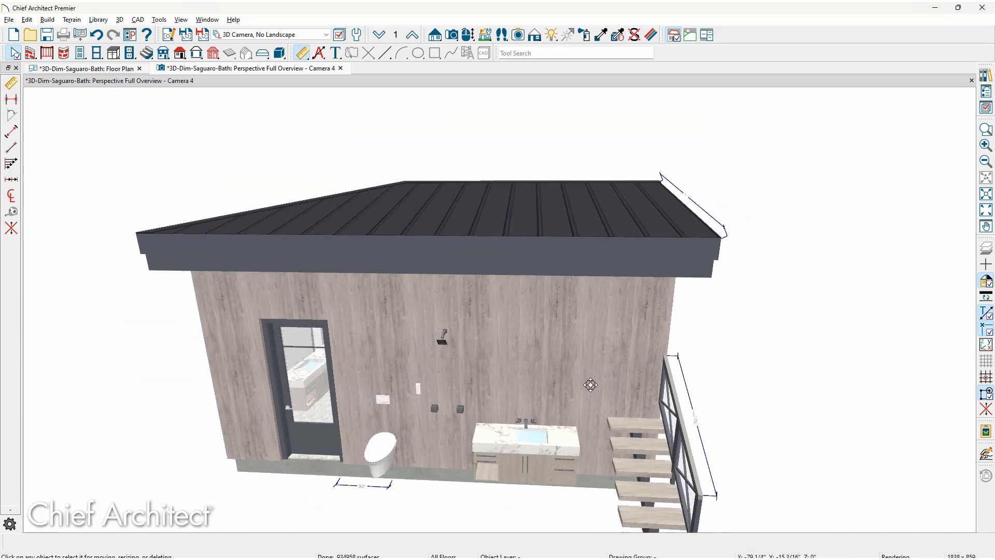
left_click(340, 68)
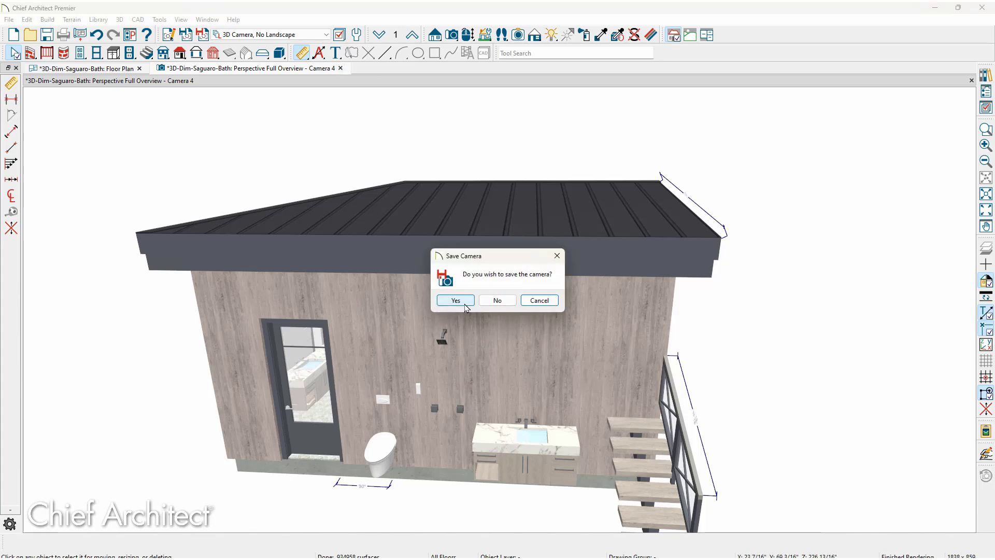
left_click(472, 302)
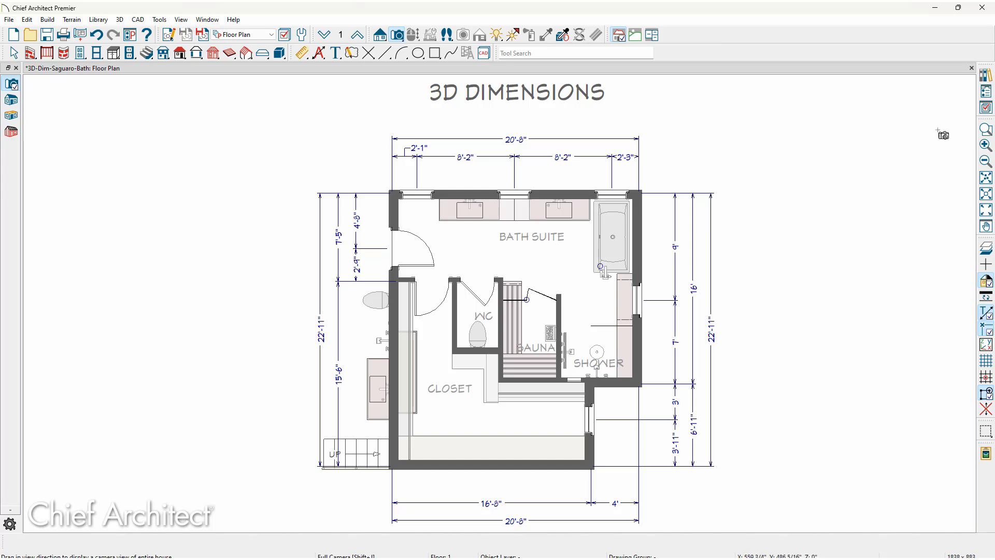
key("space")
left_click(986, 92)
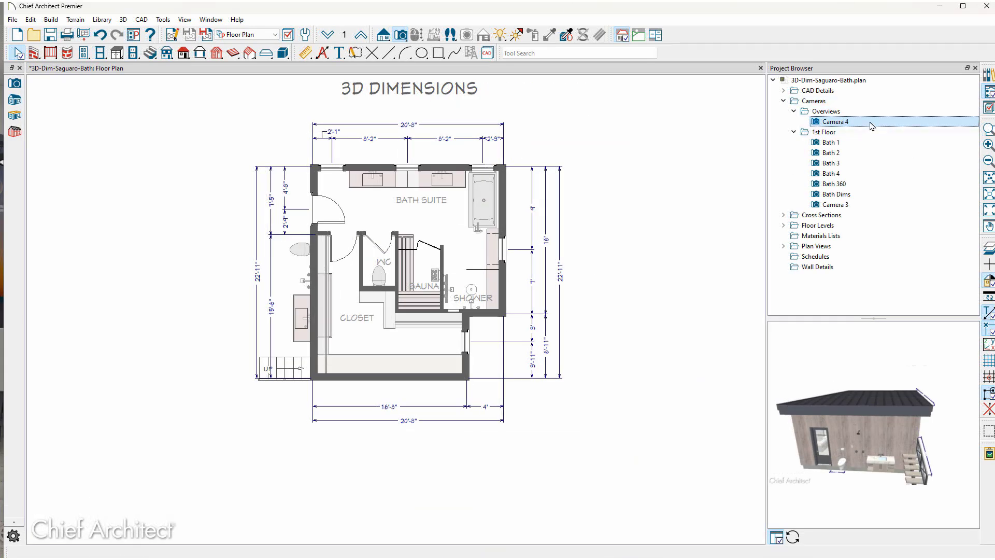
double_click(840, 122)
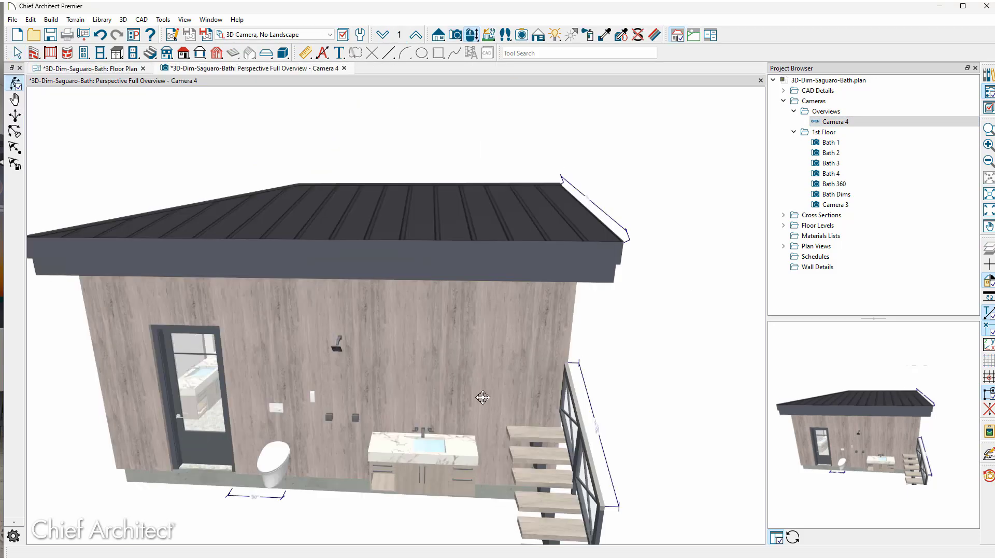
Extend the toilet's width dimension to the near edge of the adjacent exterior door.
scroll(483, 397, "up", 5)
scroll(356, 367, "up", 4)
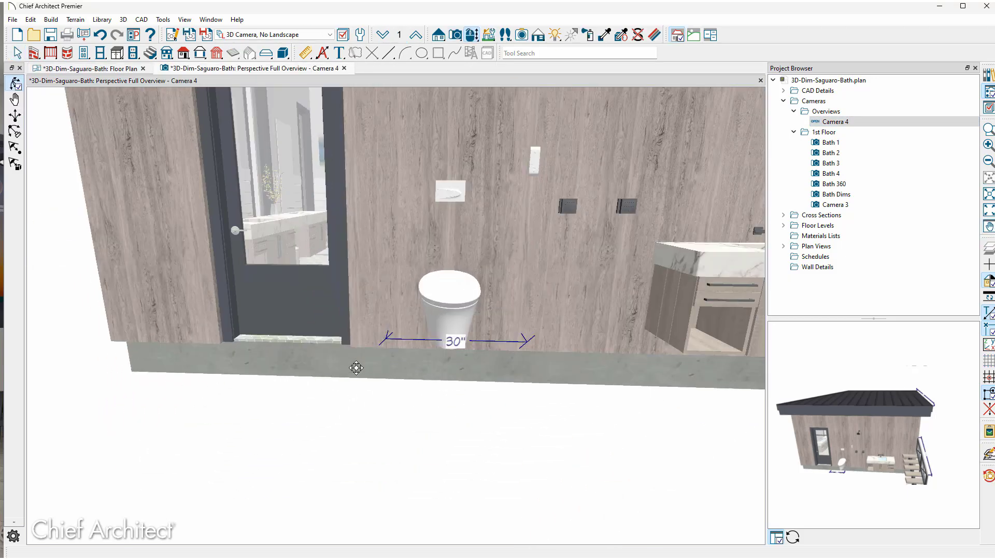
scroll(357, 365, "up", 3)
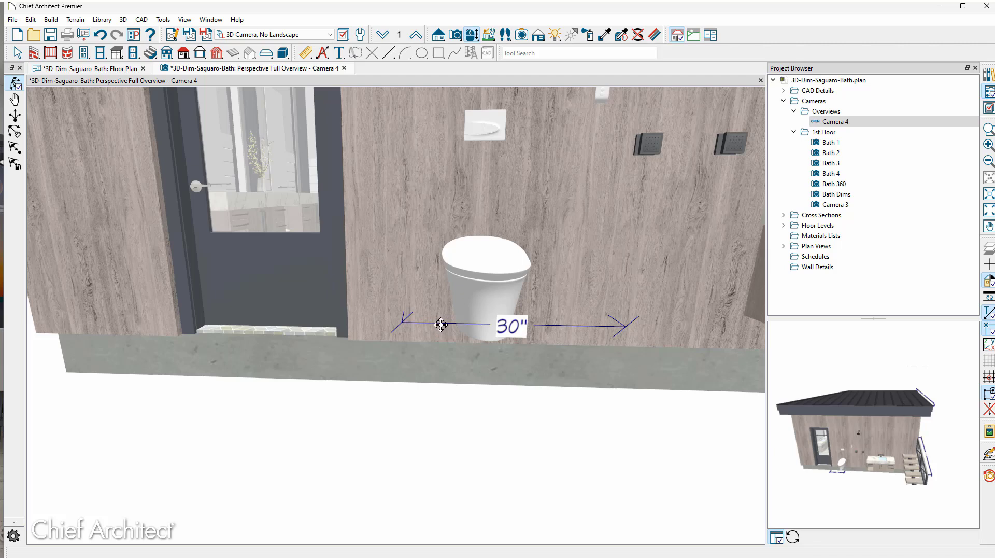
key("space")
left_click(441, 324)
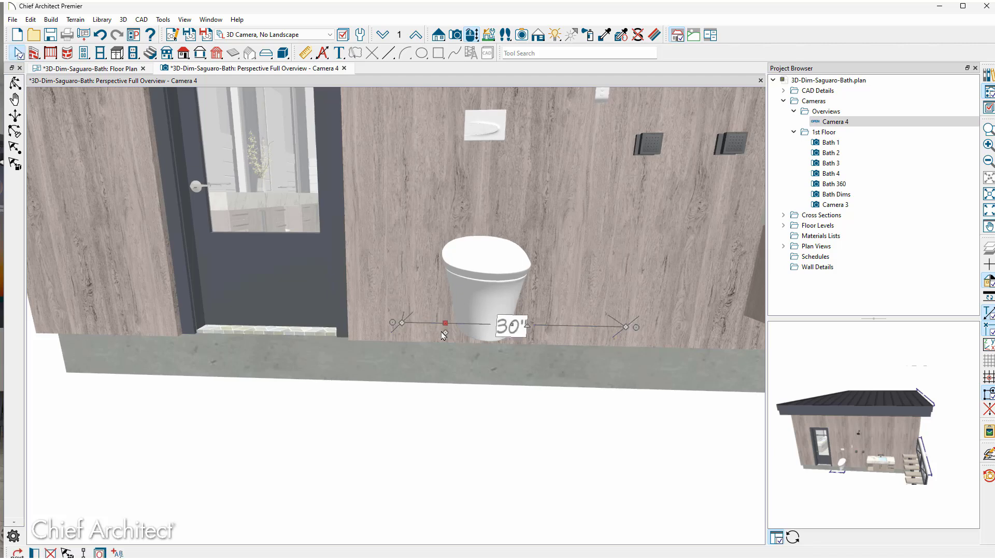
left_click_drag(402, 322, 350, 318)
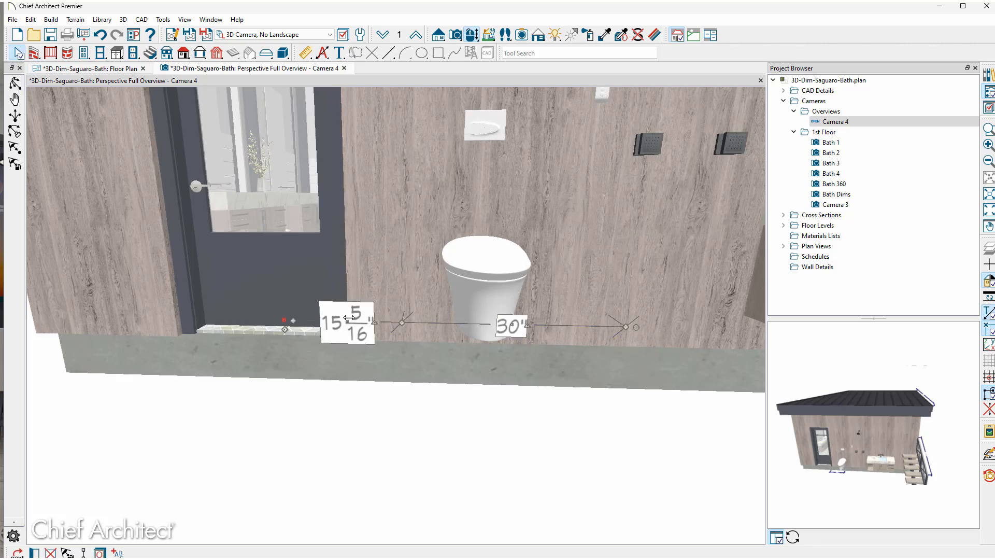
Move the toilet by setting the dimension between its bounding box and the door to 18 inches.
left_click(502, 280)
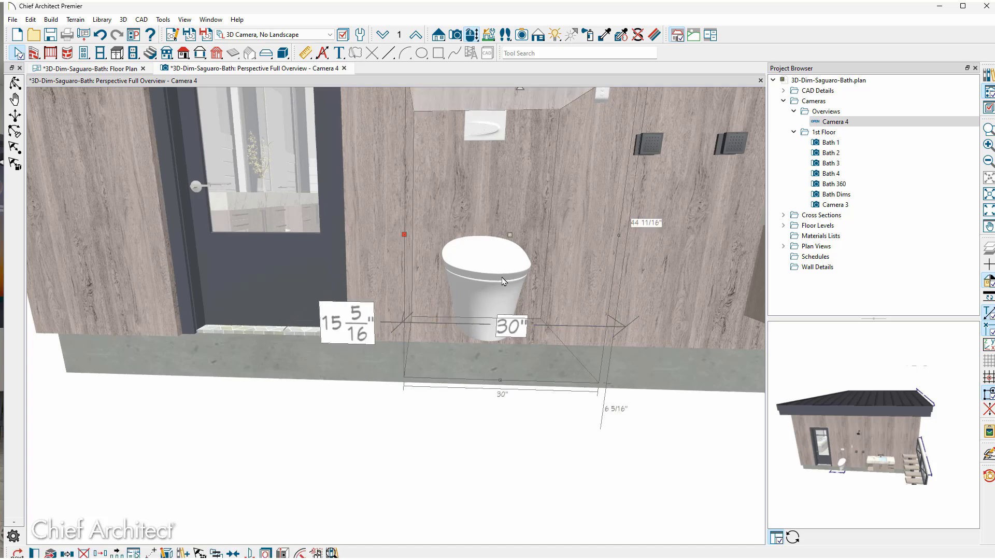
left_click(369, 326)
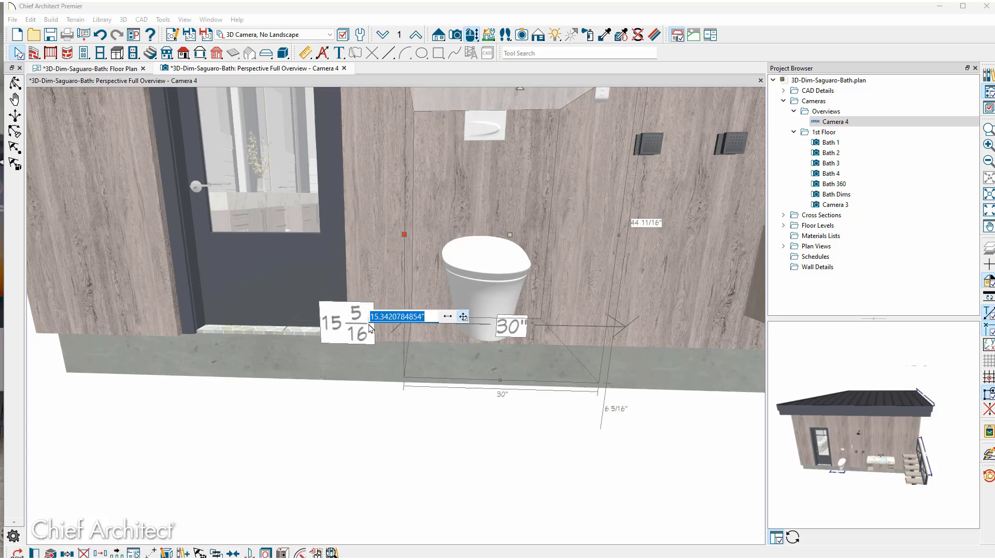
type("18")
key("Return")
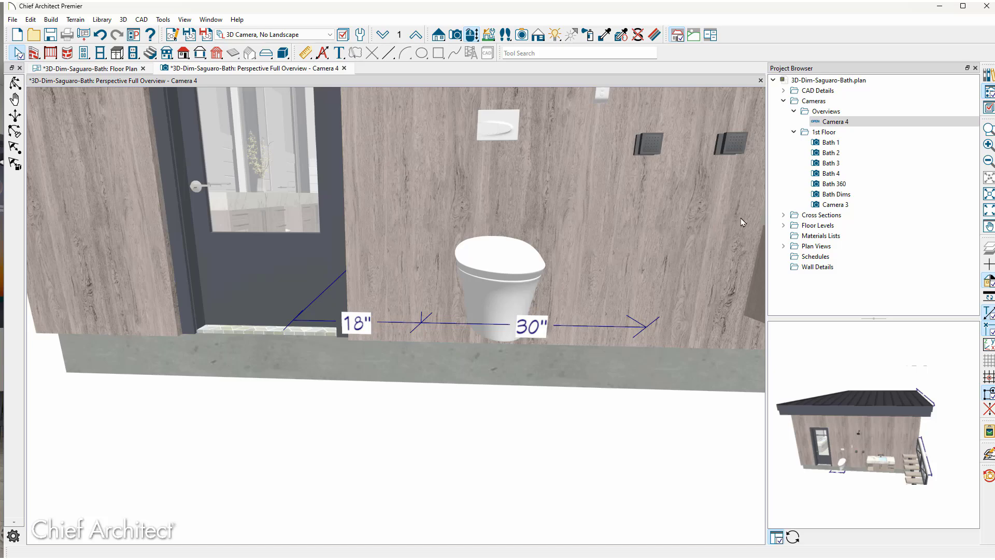
Open the saved Bath Dims camera view from the 1st Floor cameras.
left_click(864, 200)
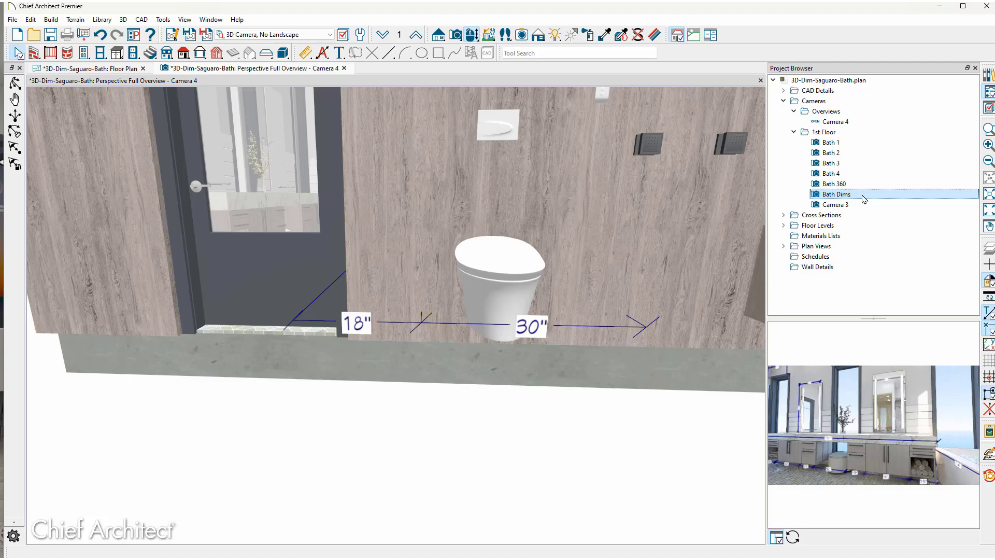
double_click(863, 196)
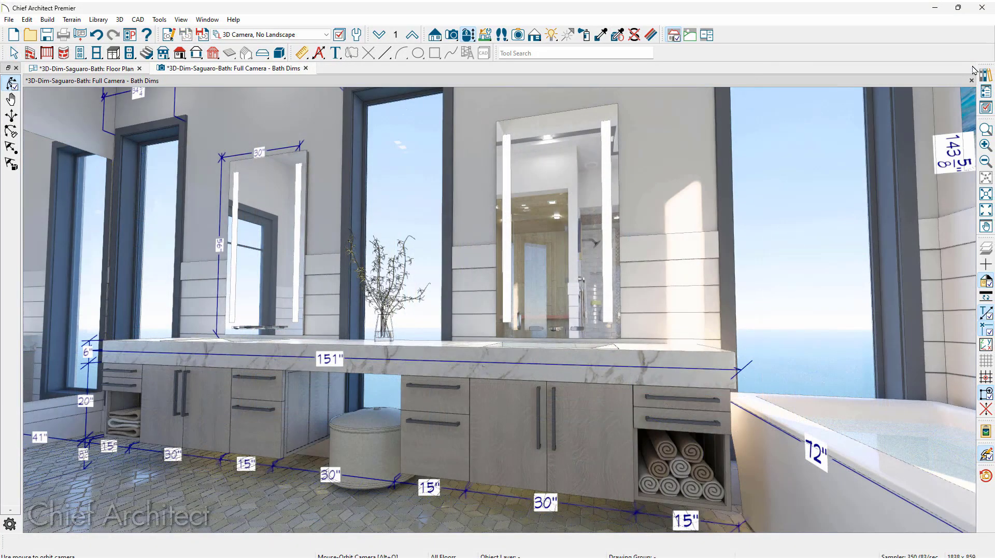